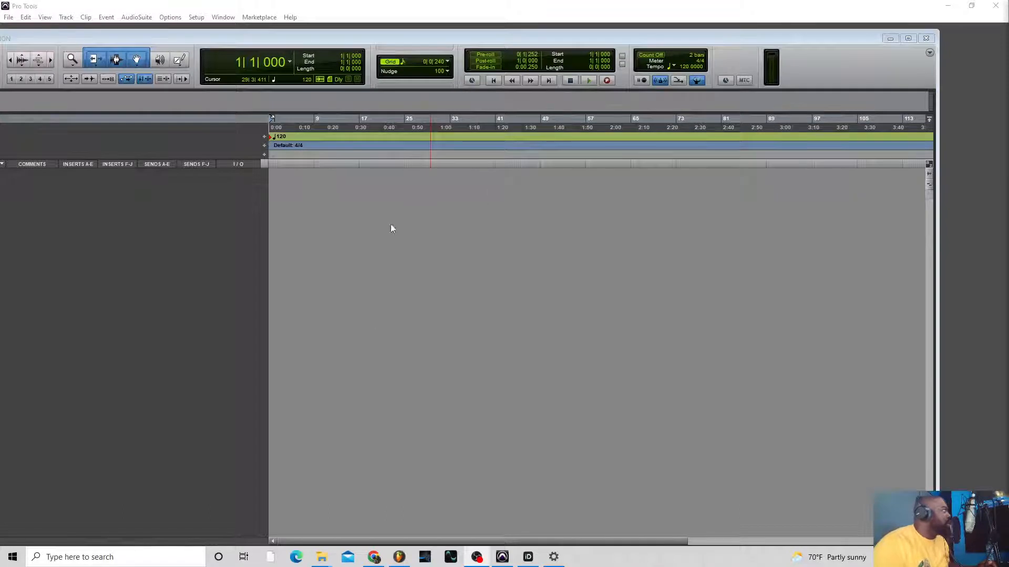
Create eight new mono audio tracks in the session
{"action": "left_click", "coordinate": [66, 18]}
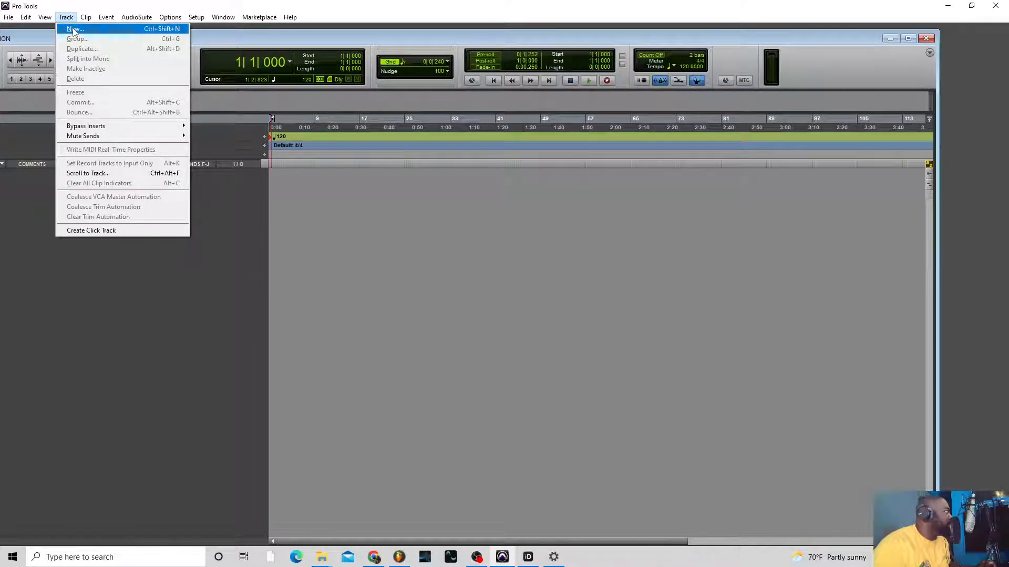
{"action": "left_click", "coordinate": [73, 30]}
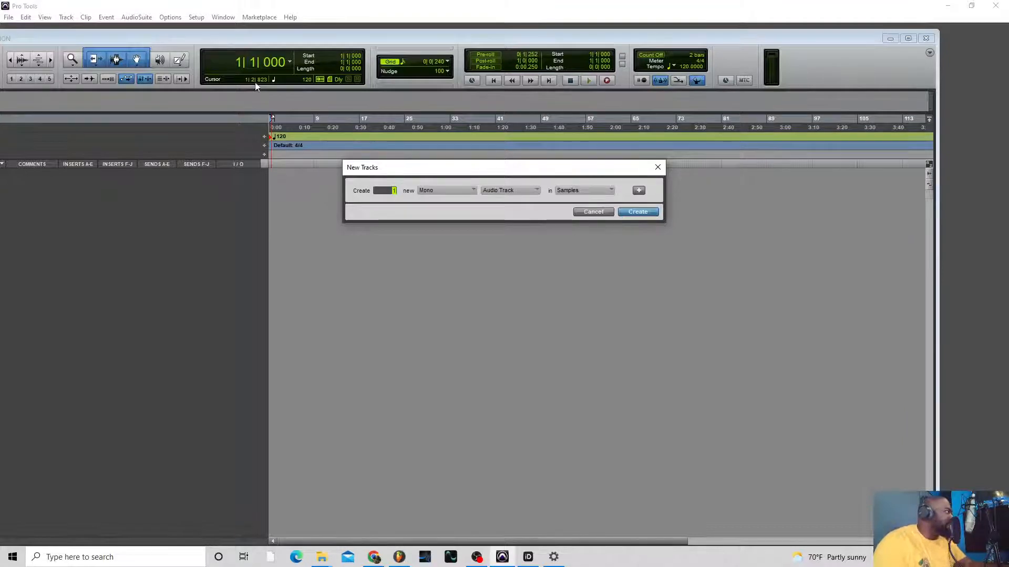
{"action": "type", "text": "8"}
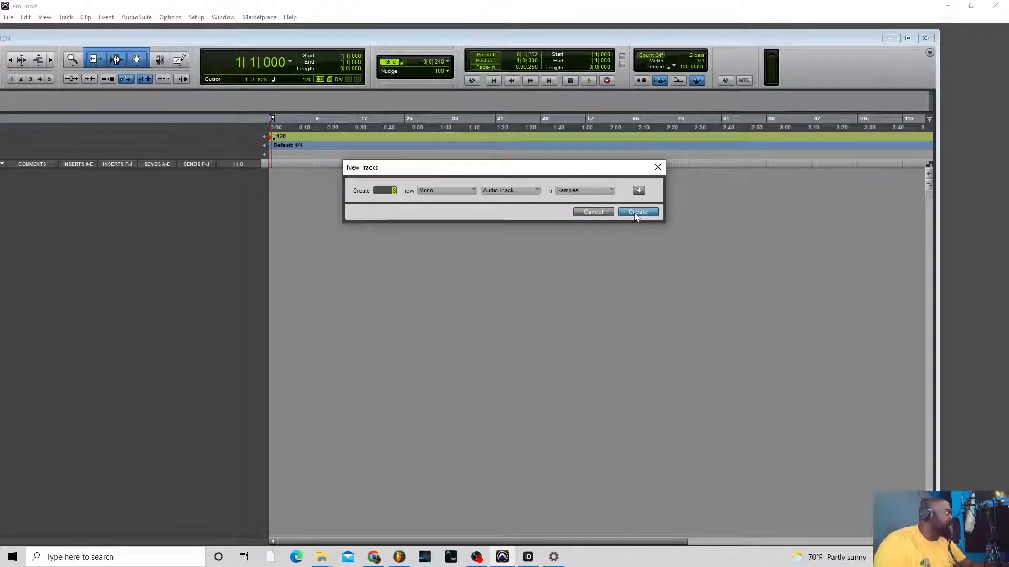
{"action": "left_click", "coordinate": [494, 191]}
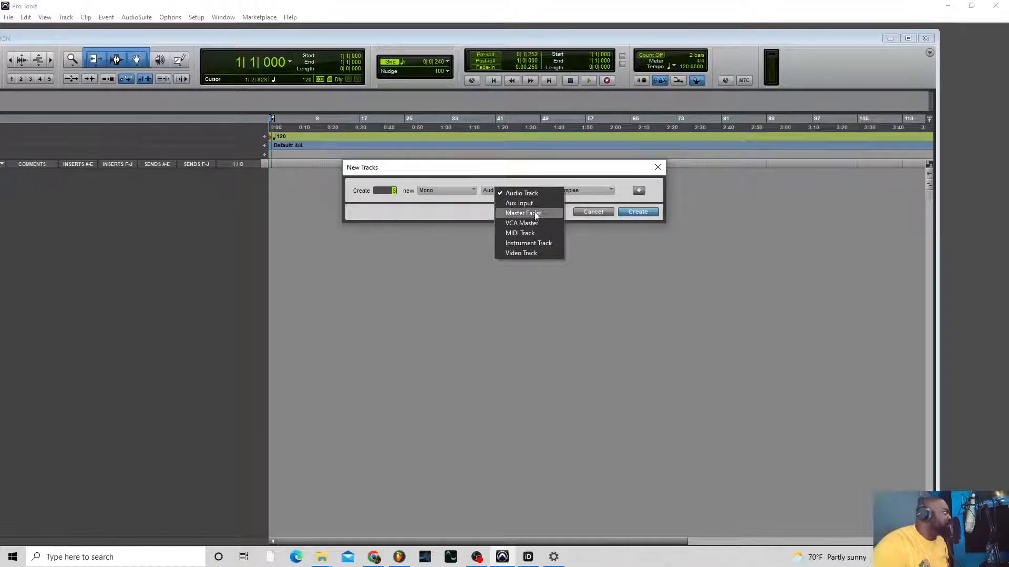
{"action": "left_click", "coordinate": [639, 214]}
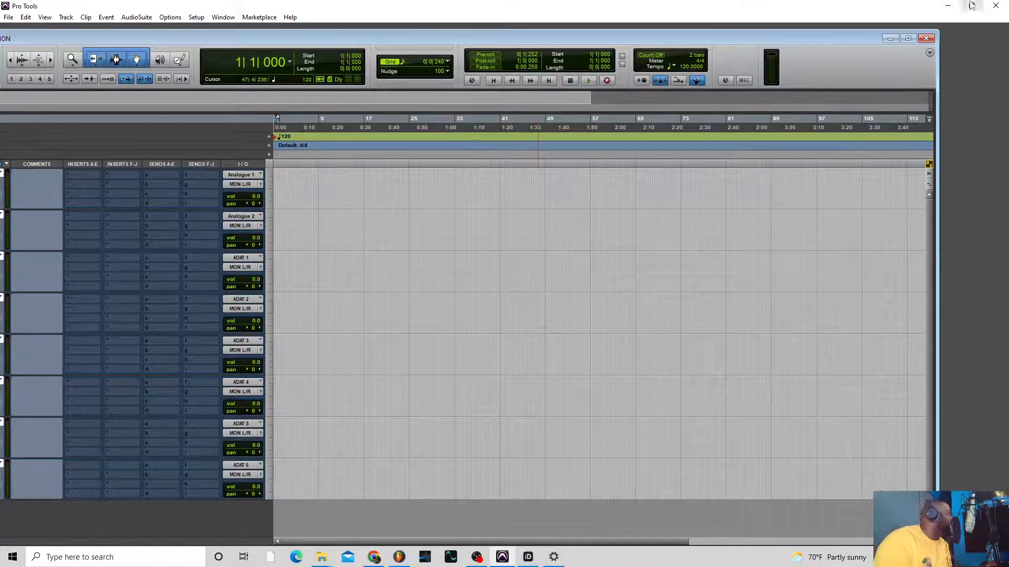
Switch to the Windows display settings and arrange display 2 to the left of display 1
{"action": "left_click", "coordinate": [948, 6]}
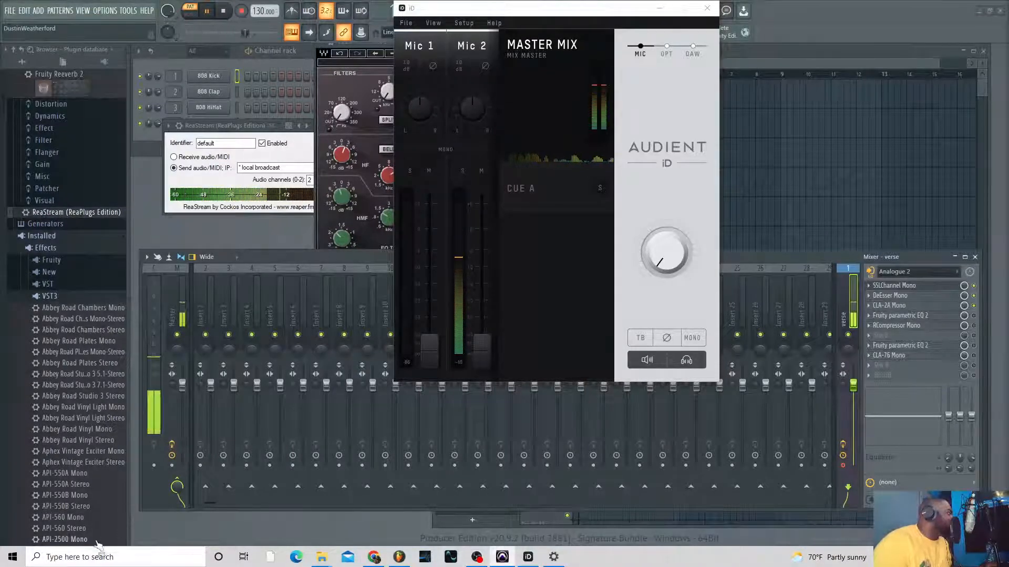
{"action": "left_click", "coordinate": [78, 557]}
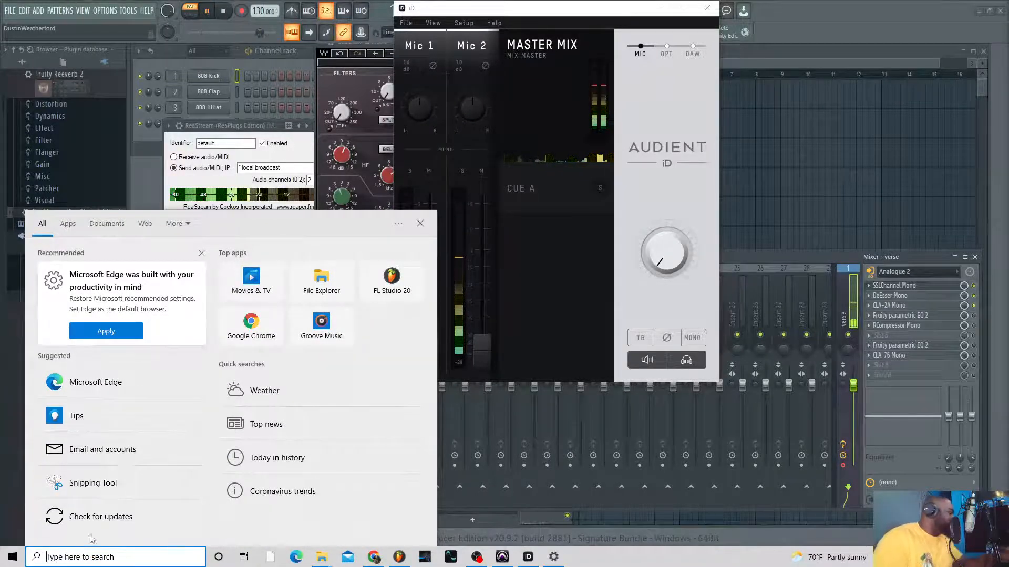
{"action": "type", "text": "RE"}
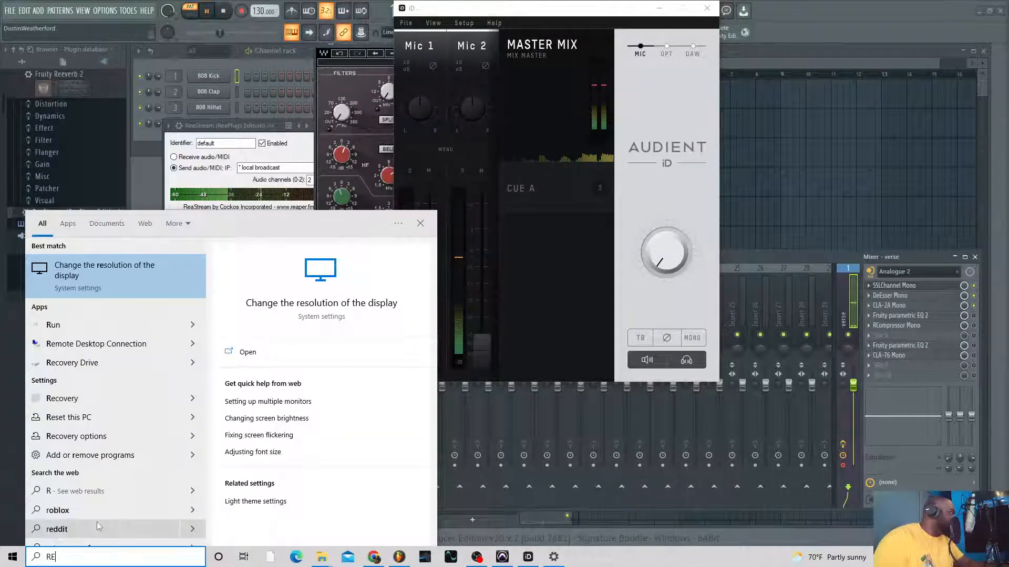
{"action": "left_click", "coordinate": [101, 282]}
{"action": "left_click_drag", "start_coordinate": [385, 151], "coordinate": [310, 150]}
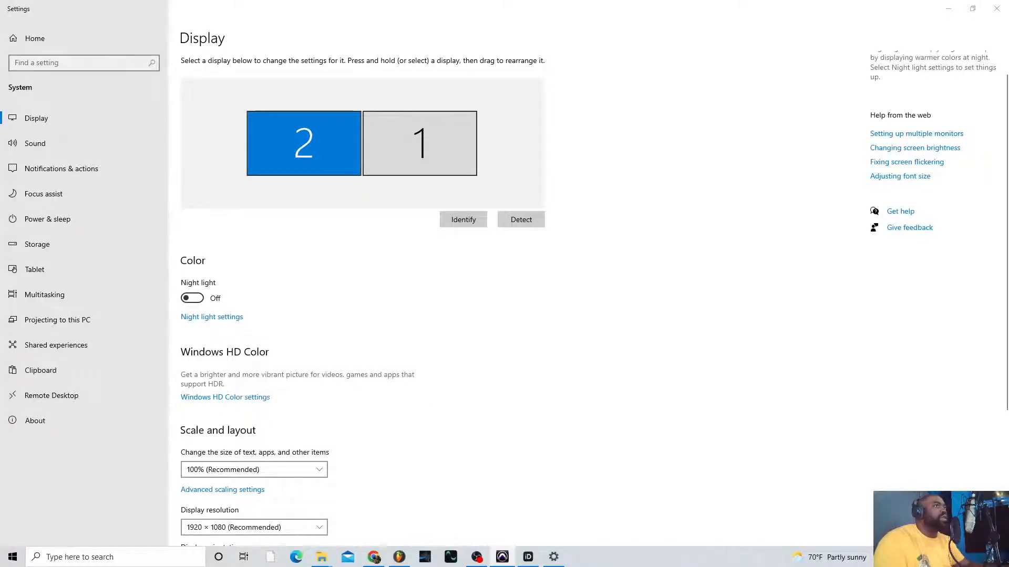
{"action": "left_click_drag", "start_coordinate": [0, 62], "coordinate": [686, 75]}
{"action": "left_click", "coordinate": [799, 68]}
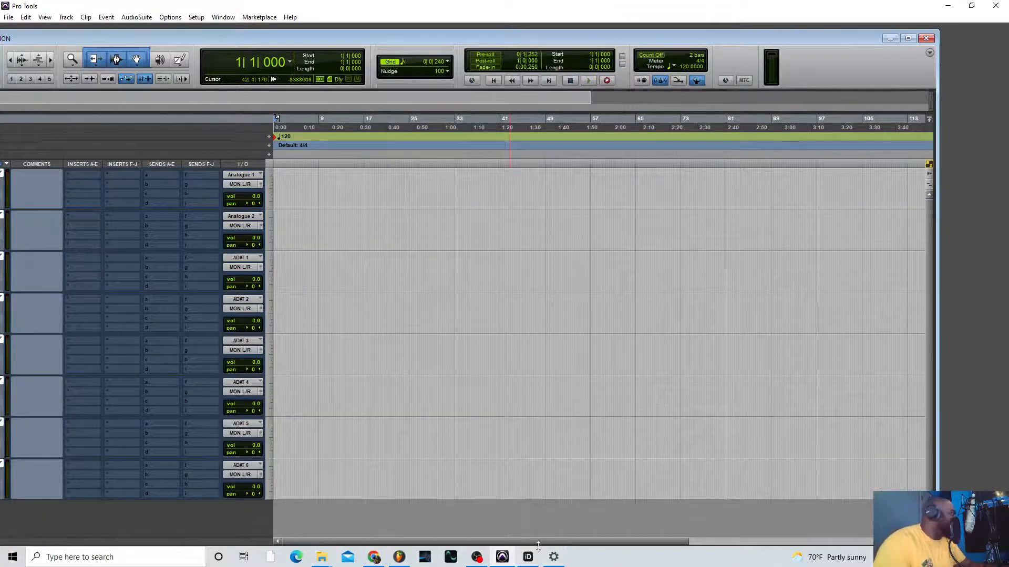
Adjust the monitor arrangement again in the Windows display settings and bring the whole Pro Tools Edit window into view
{"action": "left_click", "coordinate": [554, 557]}
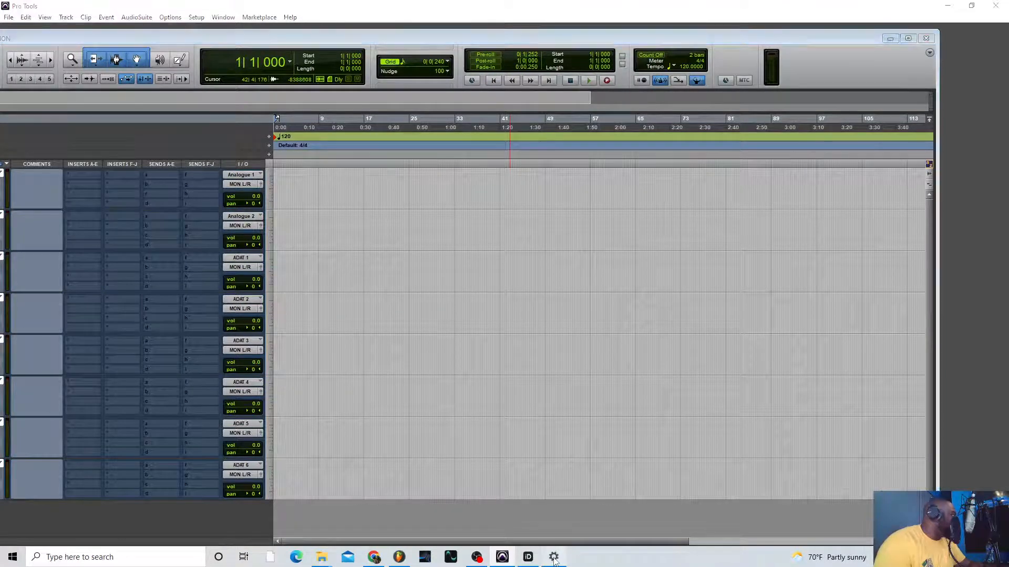
{"action": "left_click", "coordinate": [397, 163]}
{"action": "left_click_drag", "start_coordinate": [398, 164], "coordinate": [338, 164]}
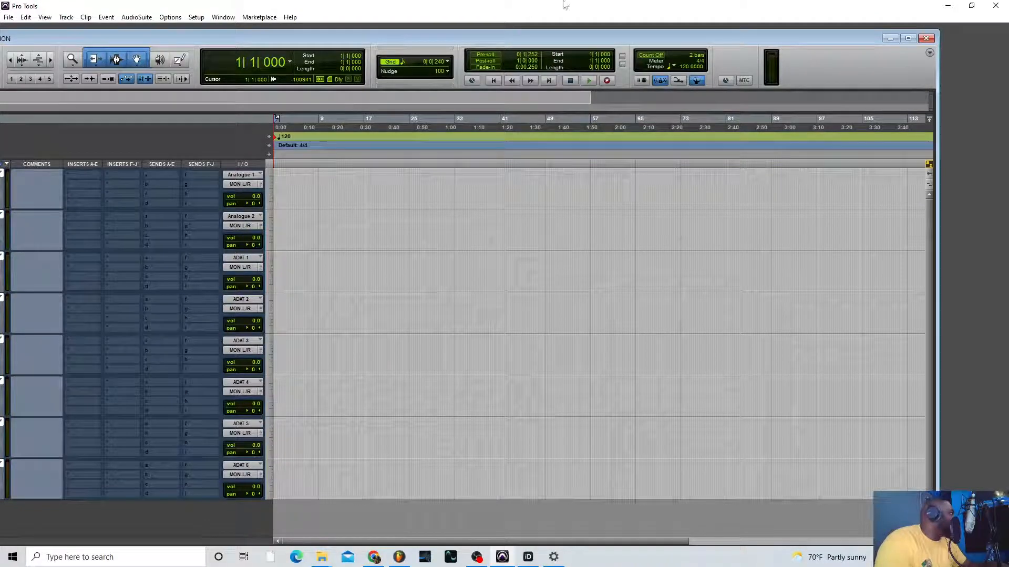
{"action": "left_click_drag", "start_coordinate": [523, 32], "coordinate": [582, 40]}
{"action": "left_click", "coordinate": [971, 42]}
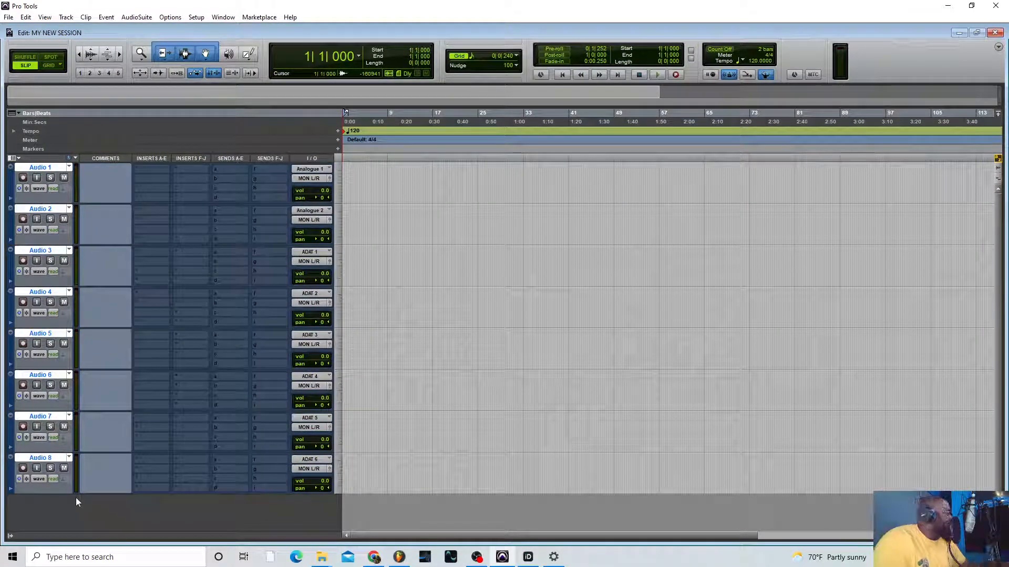
Rename the first two tracks, Audio 1 and Audio 2, as LD1 and LD2
{"action": "double_click", "coordinate": [35, 168]}
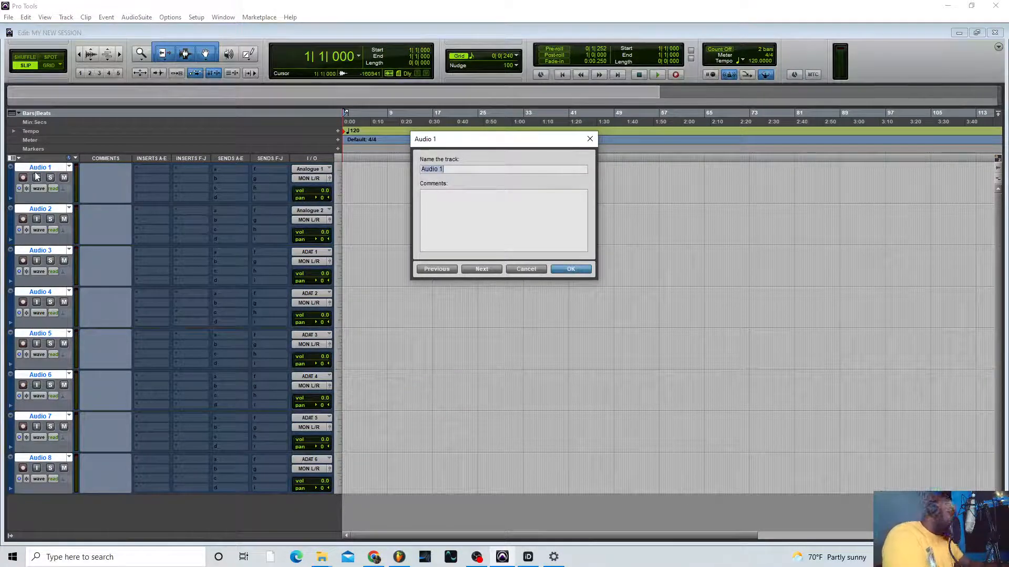
{"action": "type", "text": "LD1"}
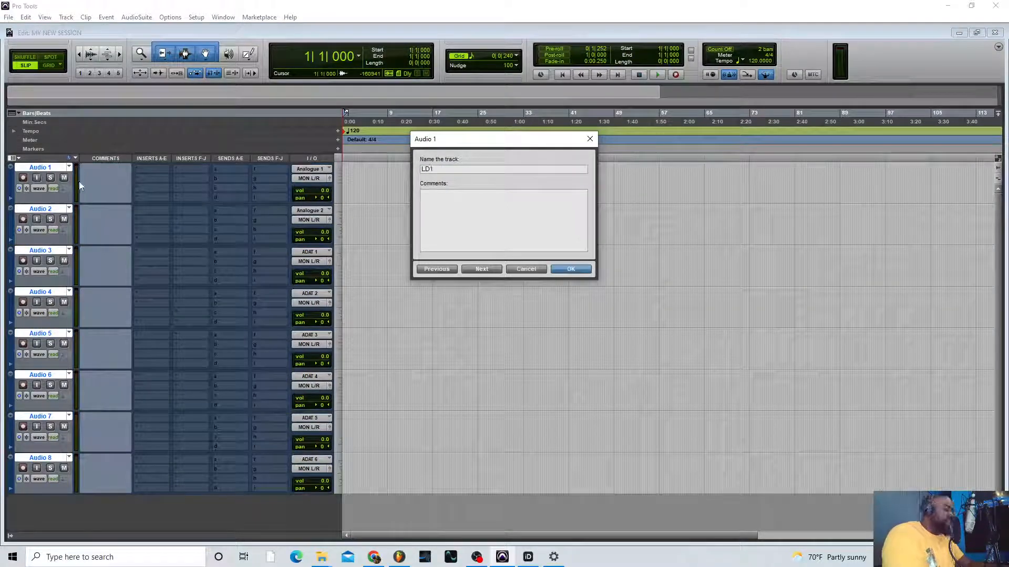
{"action": "key", "text": "Return"}
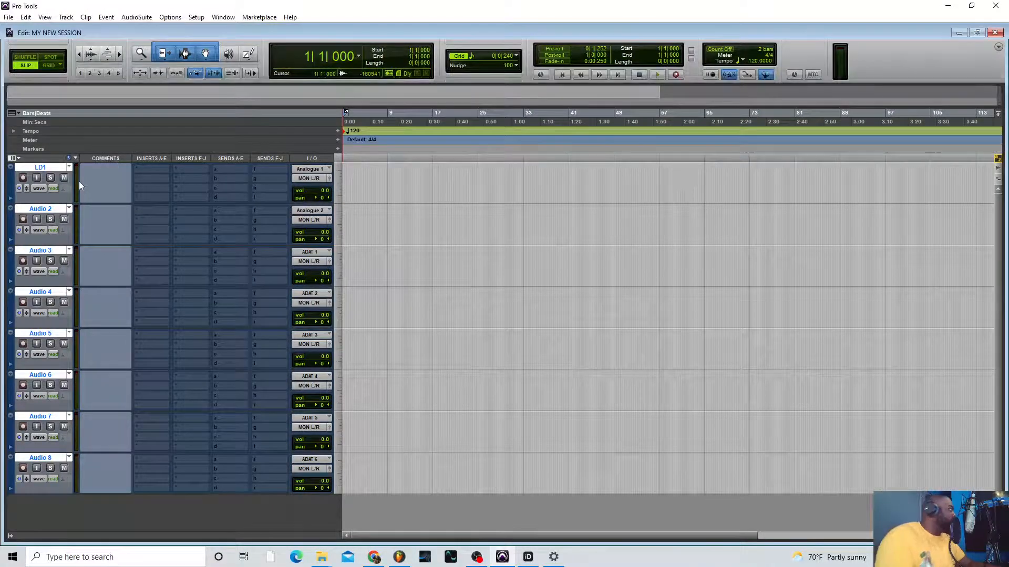
{"action": "double_click", "coordinate": [62, 210]}
{"action": "type", "text": "L"}
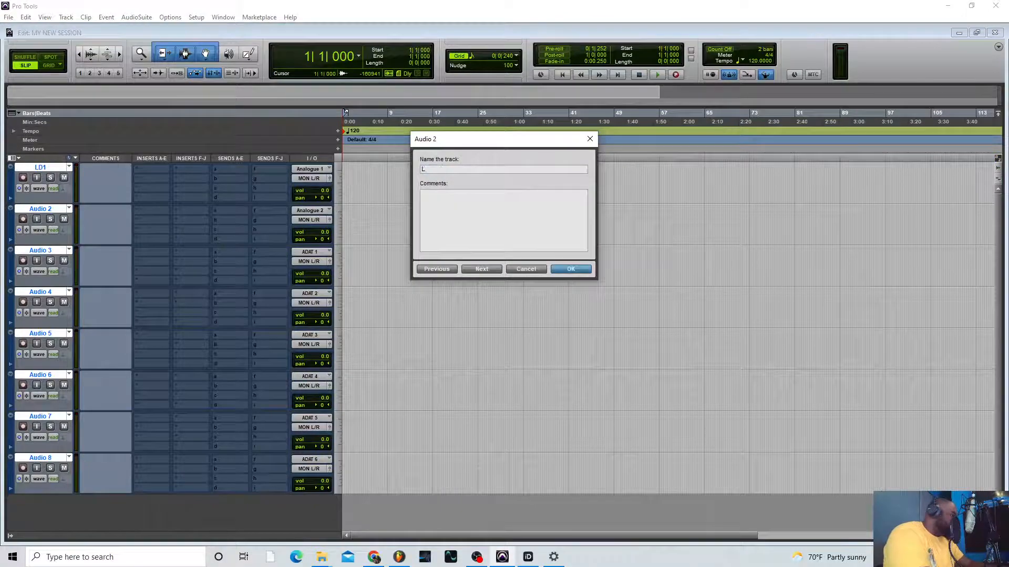
{"action": "type", "text": "D2"}
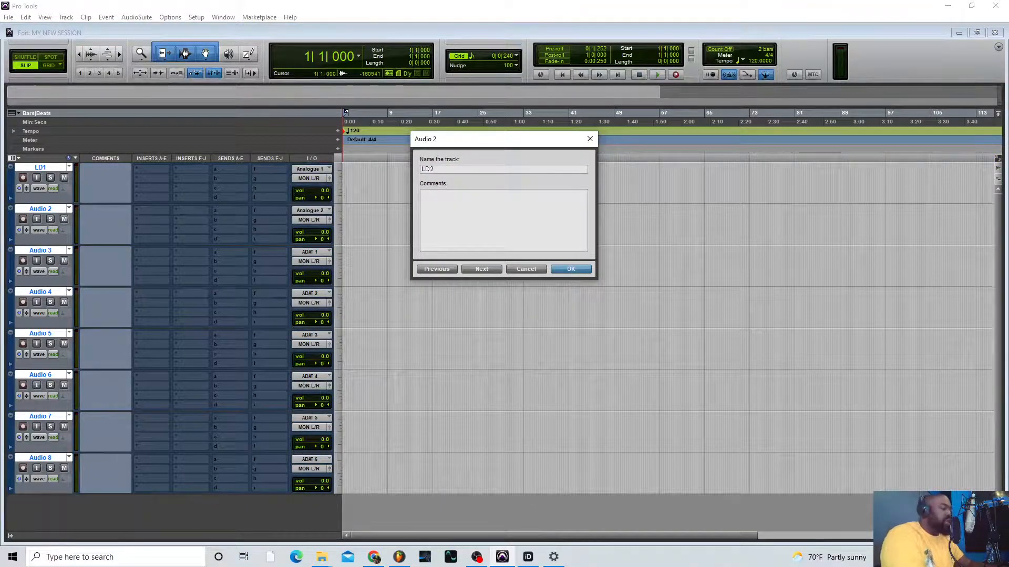
{"action": "key", "text": "Return"}
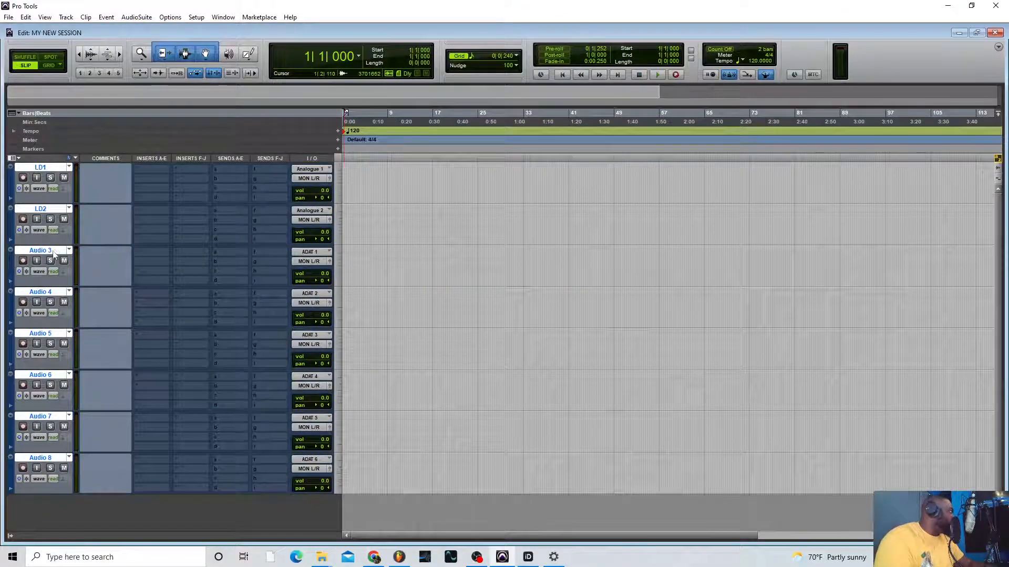
Rename track Audio 3 as IN OUT1 and track Audio 4 as INOUT 2
{"action": "double_click", "coordinate": [53, 251]}
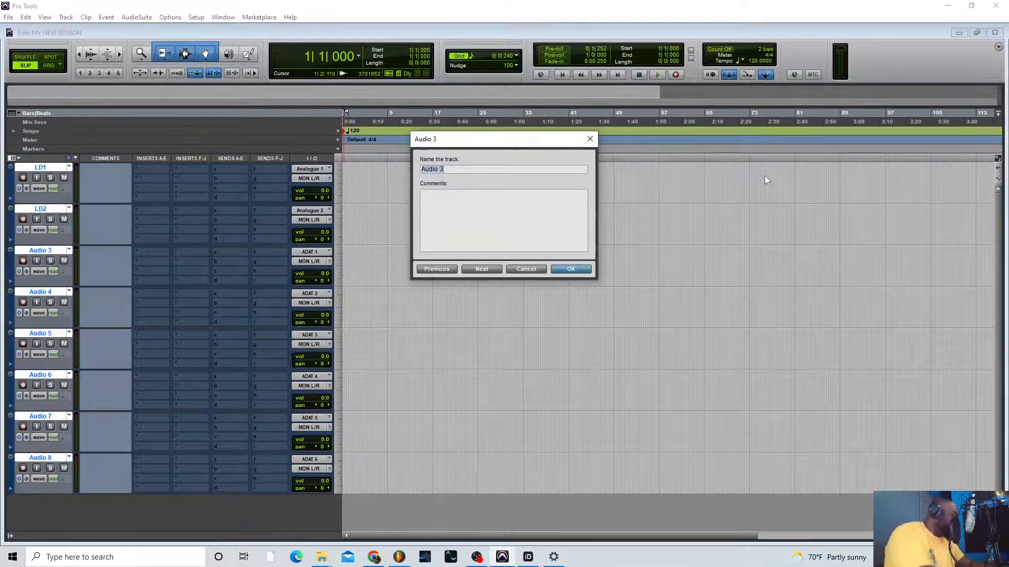
{"action": "key", "text": "BackSpace"}
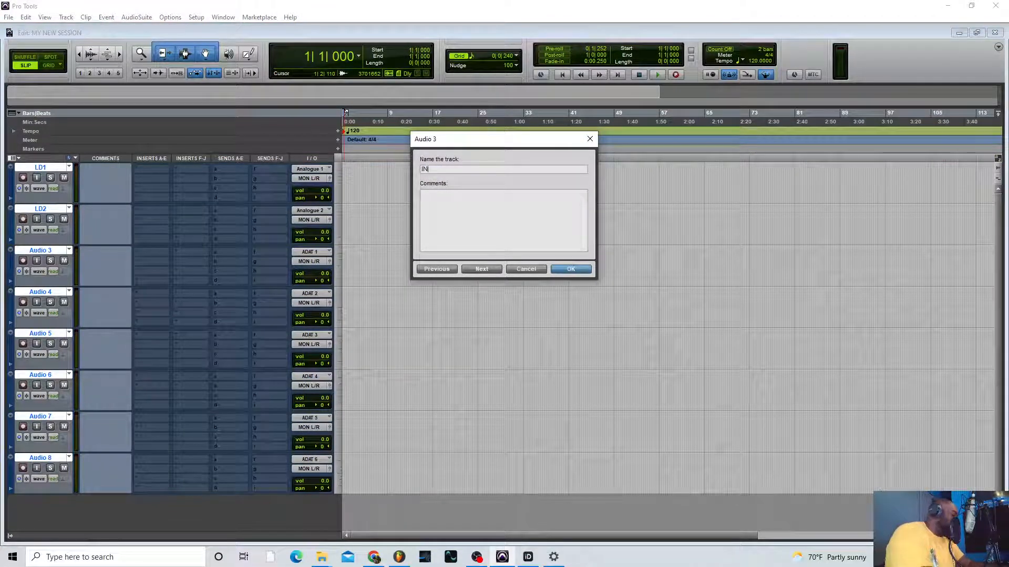
{"action": "type", "text": "IN OU"}
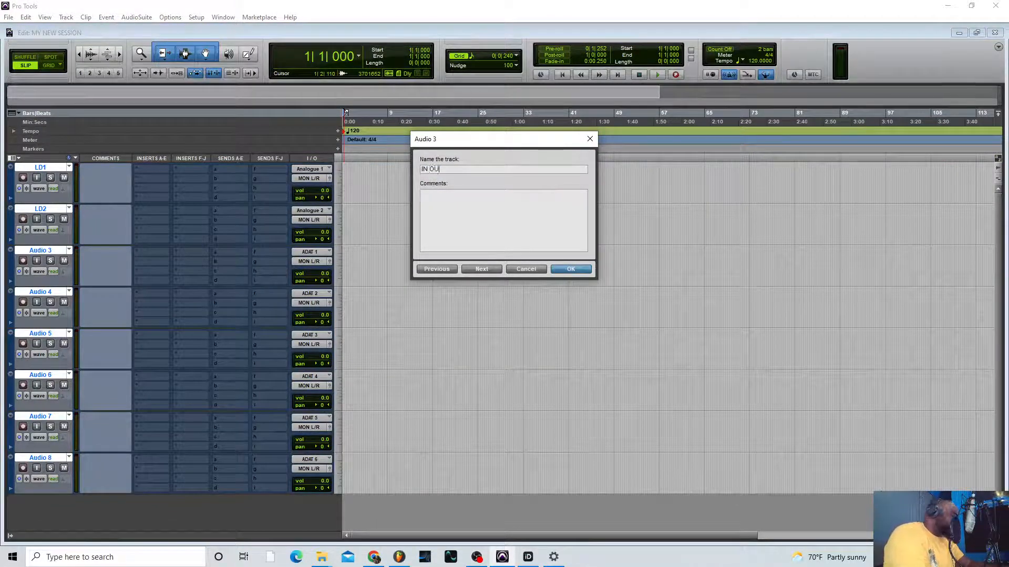
{"action": "type", "text": "T1"}
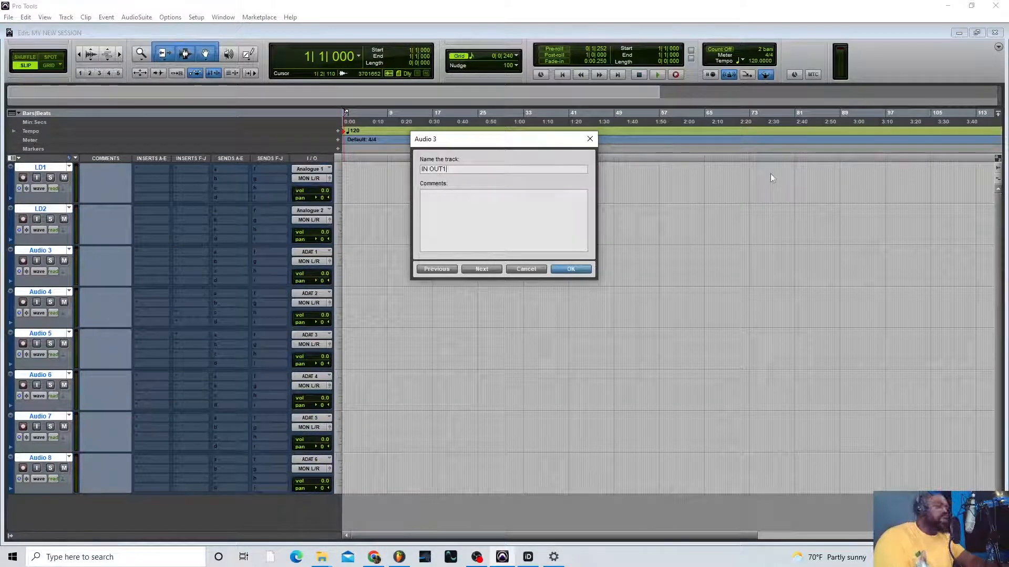
{"action": "key", "text": "Return"}
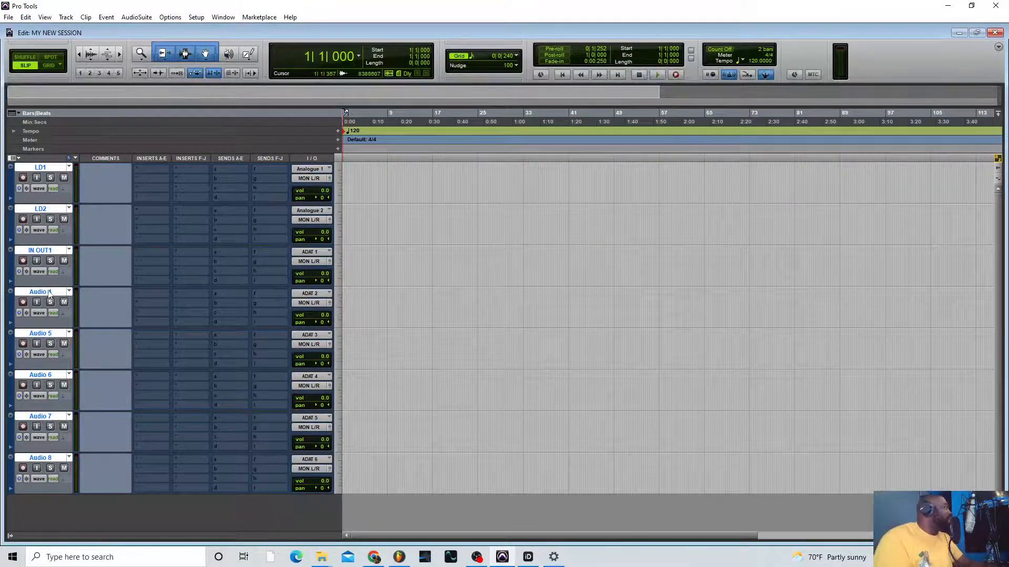
{"action": "double_click", "coordinate": [40, 291]}
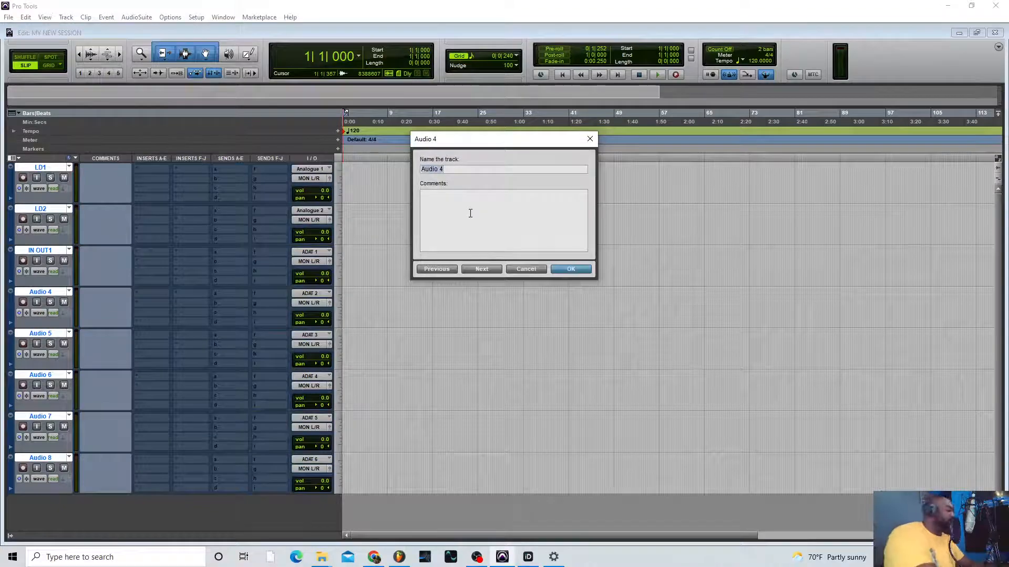
{"action": "type", "text": "INO"}
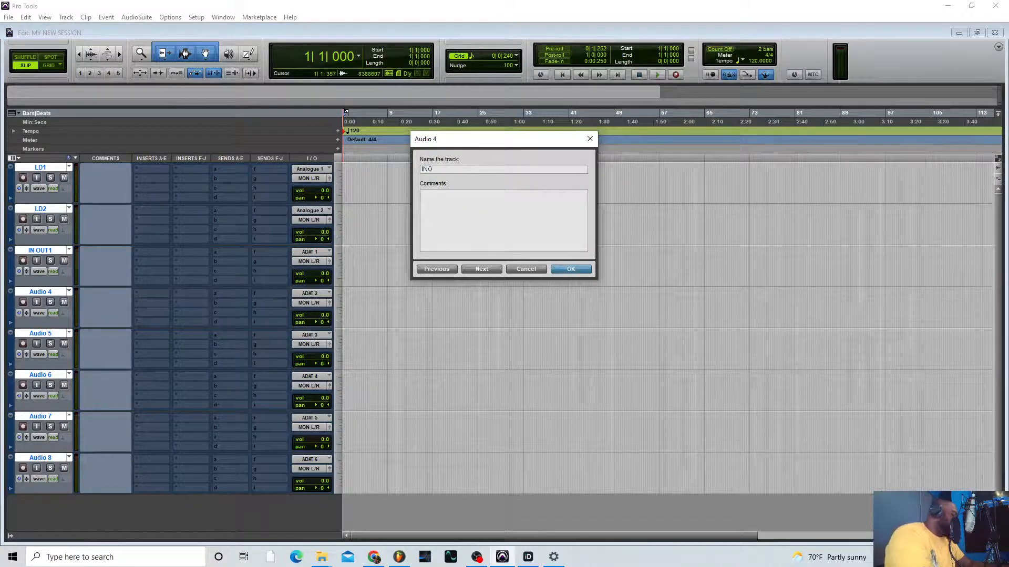
{"action": "type", "text": "UT 2"}
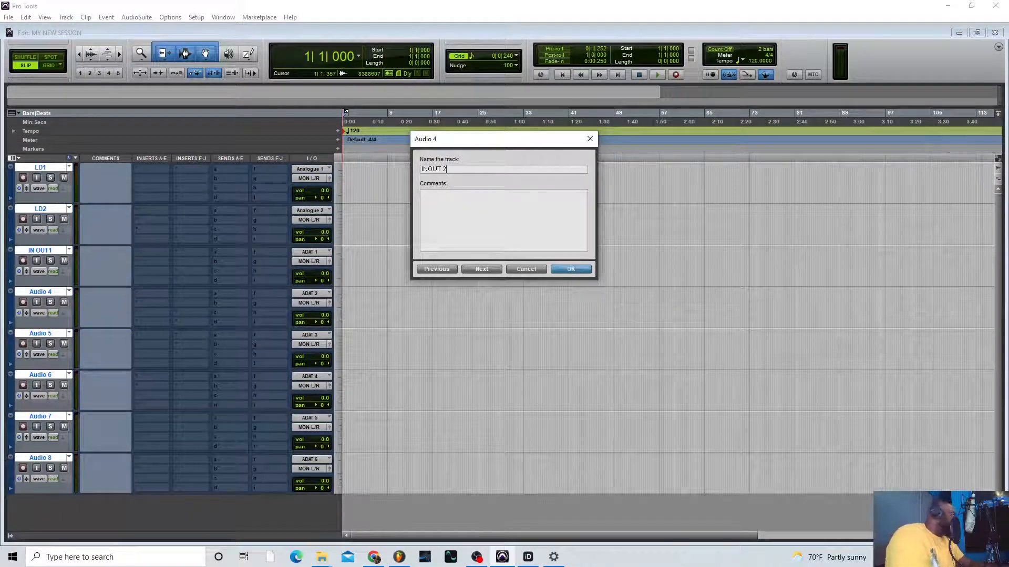
{"action": "key", "text": "Return"}
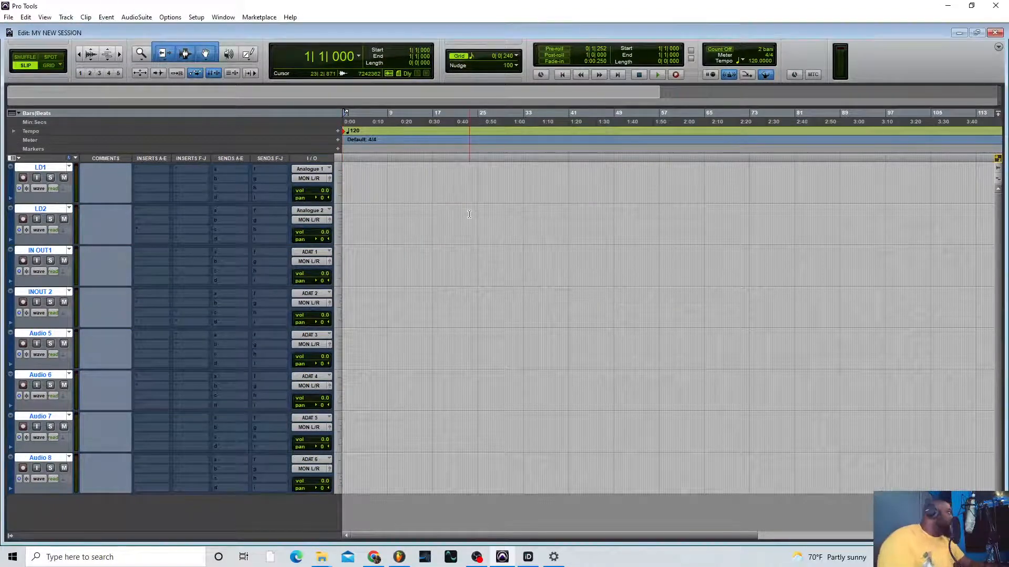
Rename track Audio 5 as HK1 and track Audio 6 as HK2
{"action": "double_click", "coordinate": [41, 334]}
{"action": "type", "text": "H"}
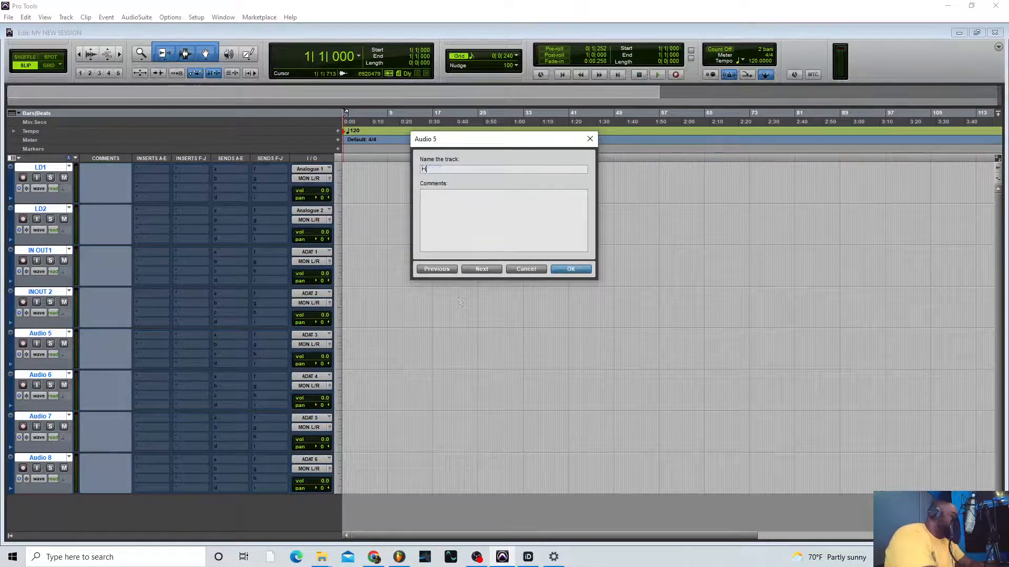
{"action": "type", "text": "K1"}
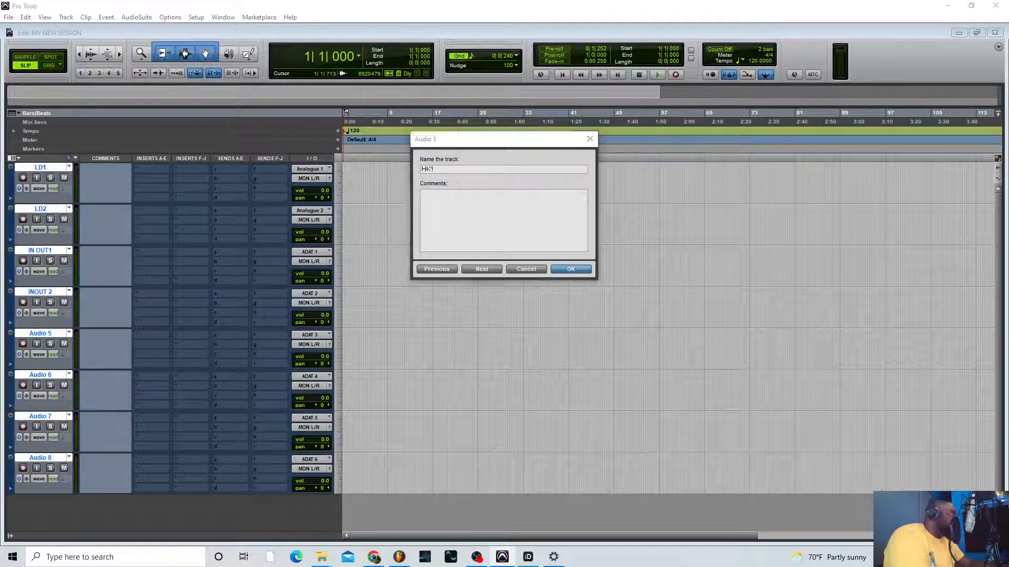
{"action": "key", "text": "Return"}
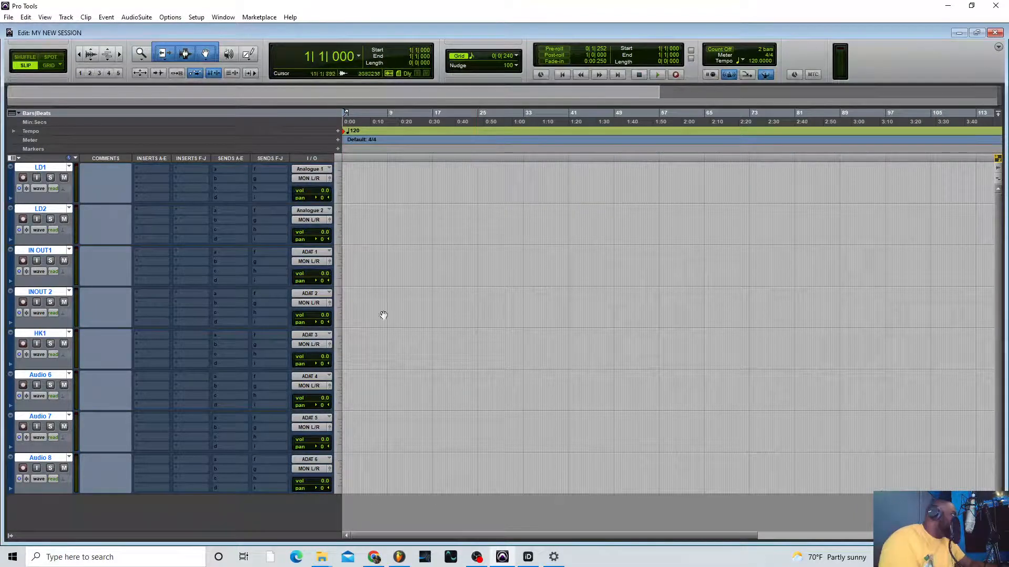
{"action": "double_click", "coordinate": [57, 376]}
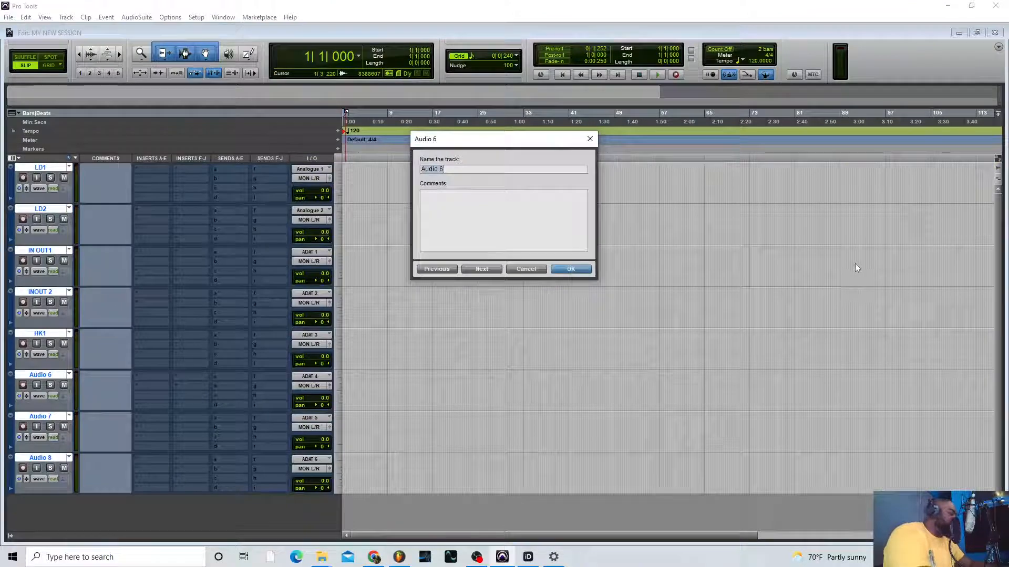
{"action": "type", "text": "HK2"}
{"action": "key", "text": "Return"}
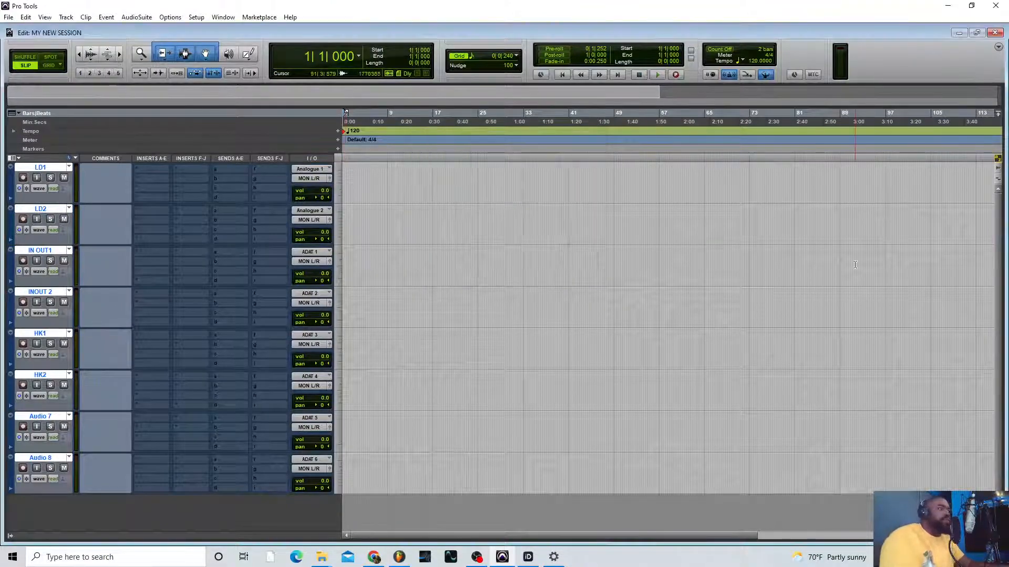
Rename track Audio 7 as ADLIB 1 and track Audio 8 as ADLIB 2
{"action": "double_click", "coordinate": [40, 417]}
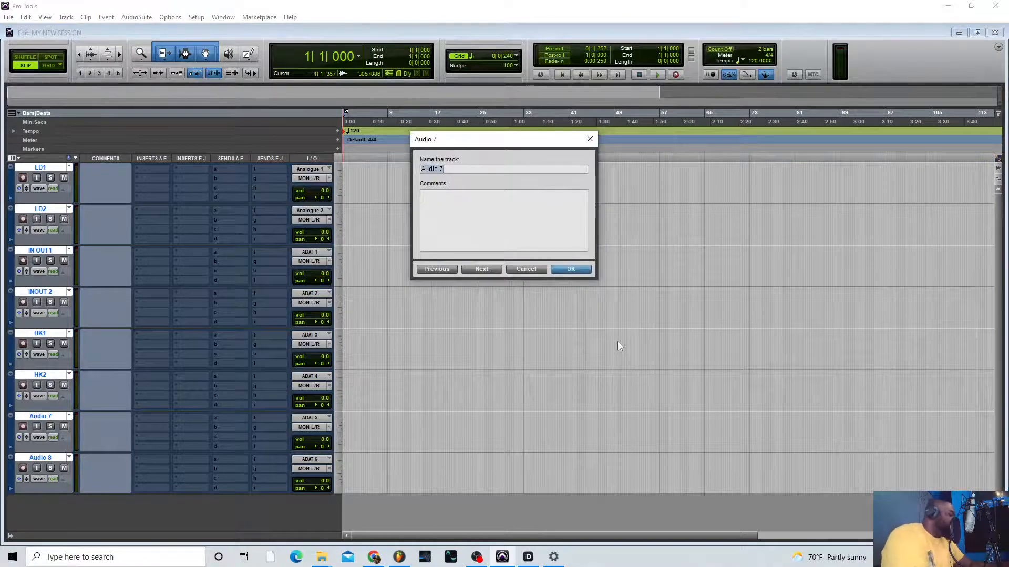
{"action": "type", "text": "ADLI"}
{"action": "type", "text": "B"}
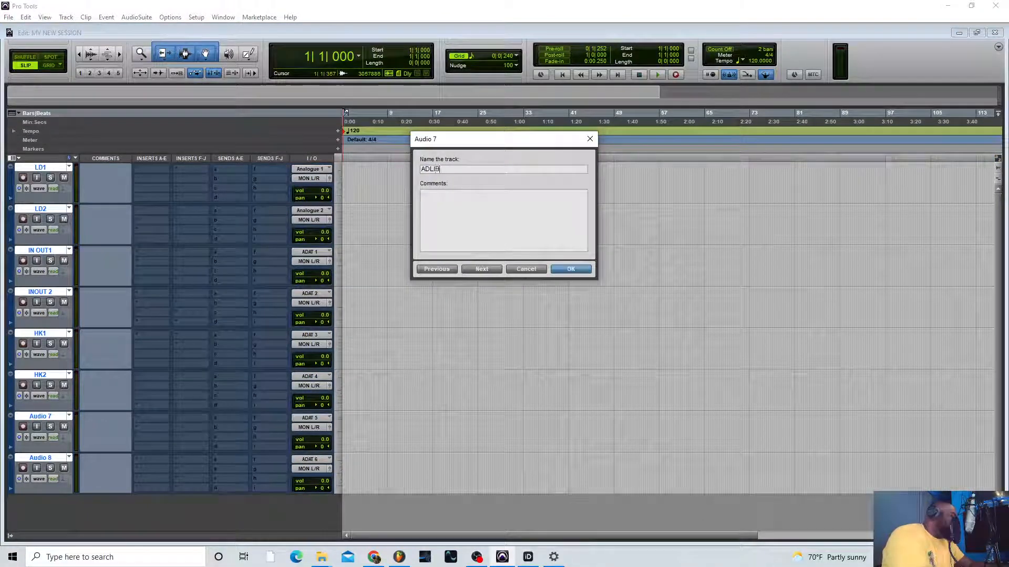
{"action": "type", "text": " 1"}
{"action": "key", "text": "Return"}
{"action": "left_click", "coordinate": [617, 349]}
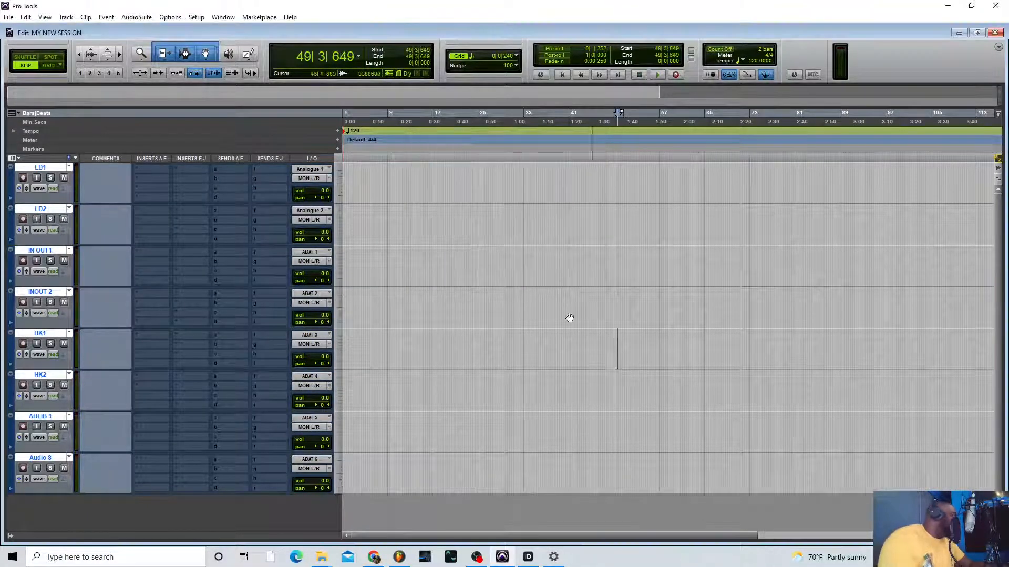
{"action": "double_click", "coordinate": [40, 460]}
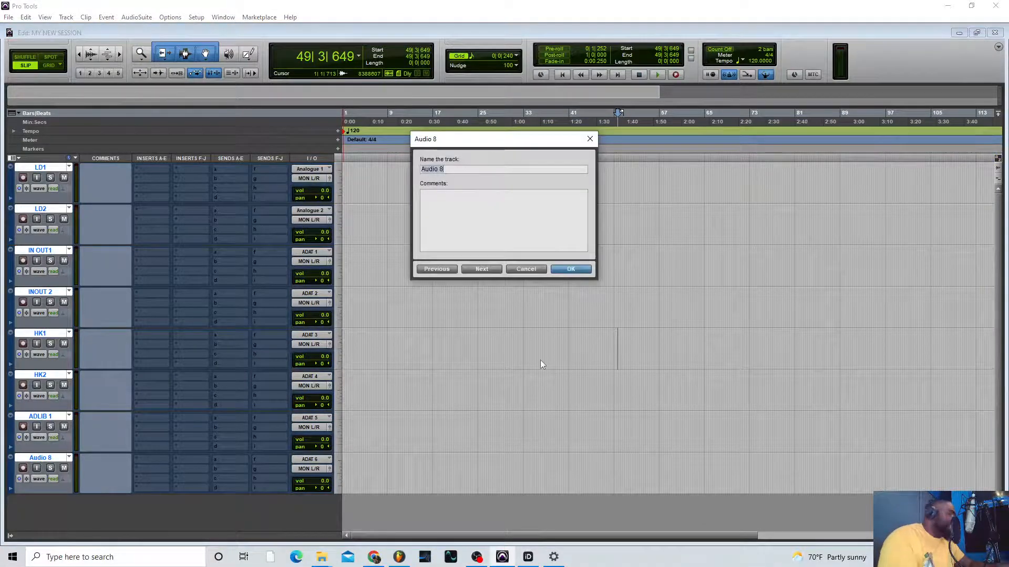
{"action": "type", "text": "ADL"}
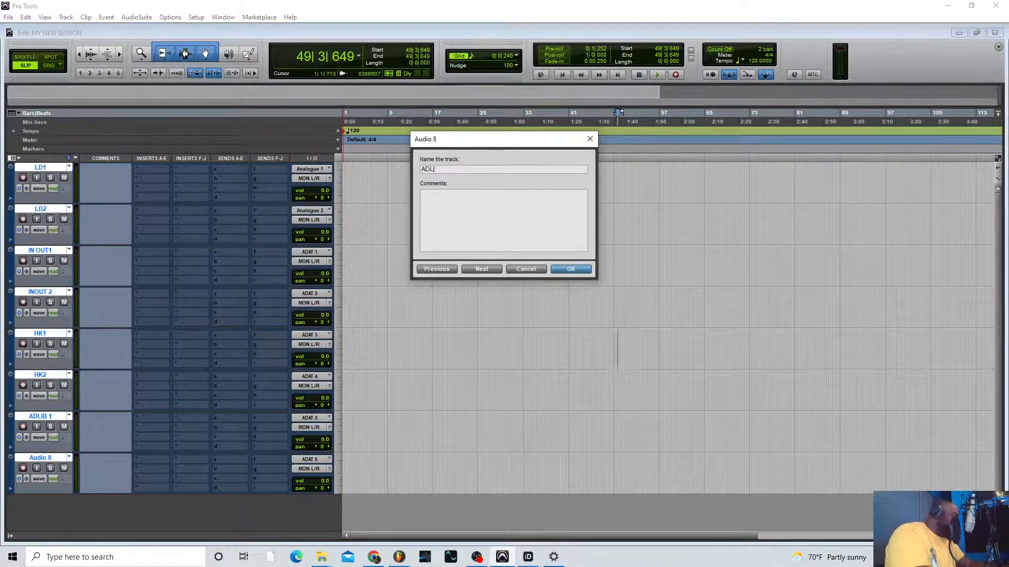
{"action": "type", "text": "IB 2"}
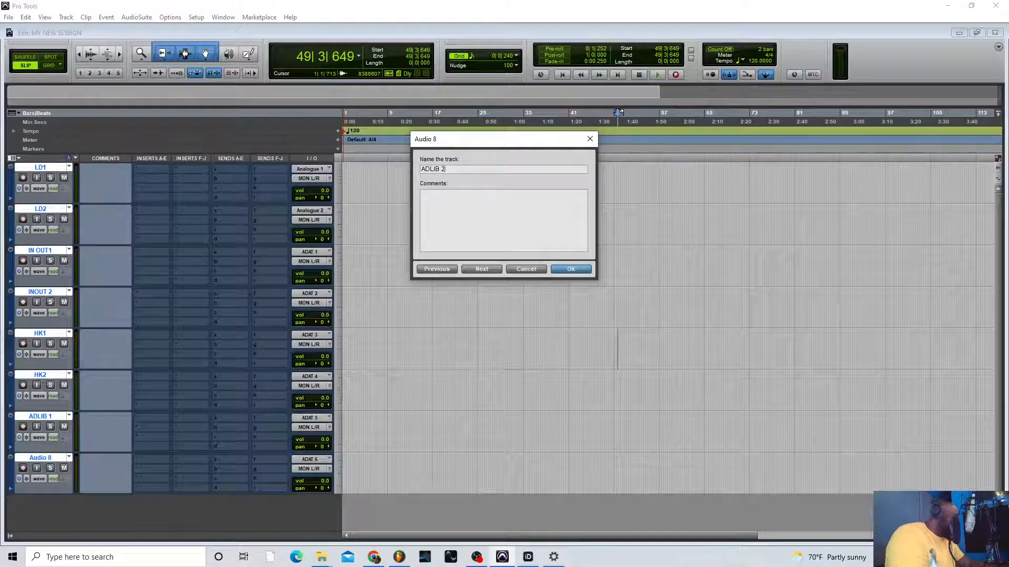
{"action": "key", "text": "Return"}
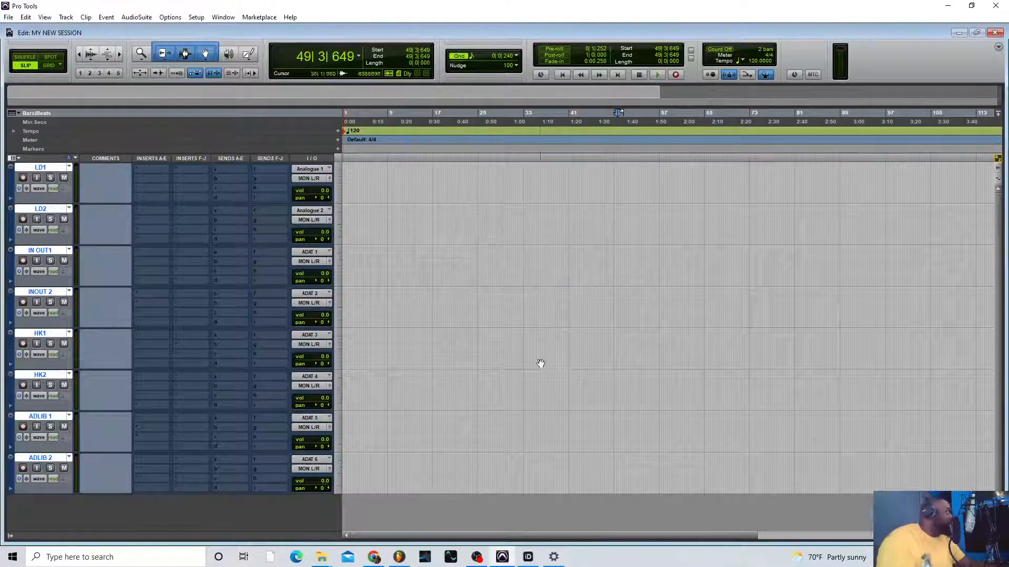
Move the HK1 and HK2 tracks together to the top of the track order, above LD1
{"action": "left_click", "coordinate": [47, 335]}
{"action": "left_click", "coordinate": [45, 375], "text": "shift"}
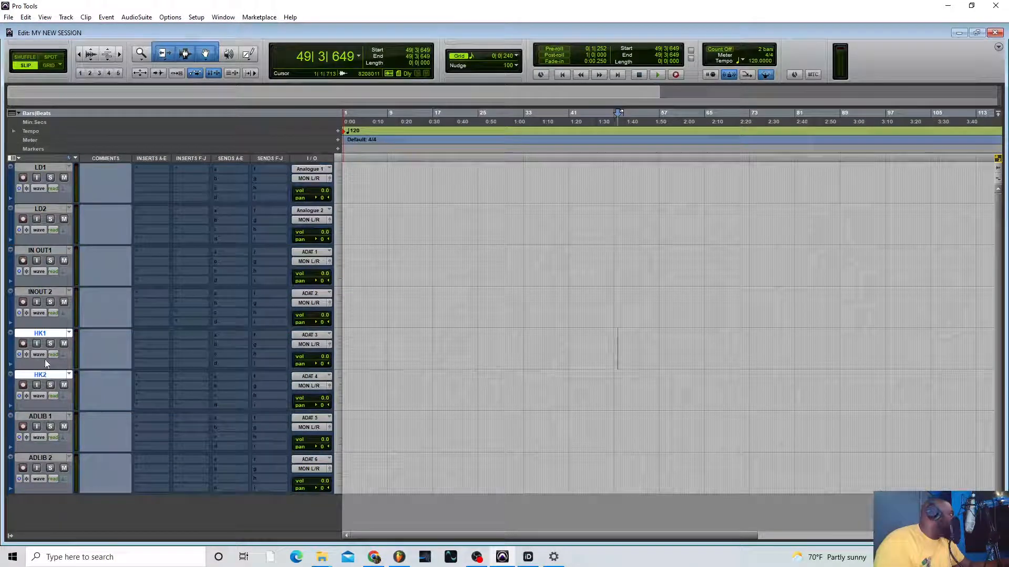
{"action": "left_click_drag", "start_coordinate": [47, 336], "coordinate": [68, 178]}
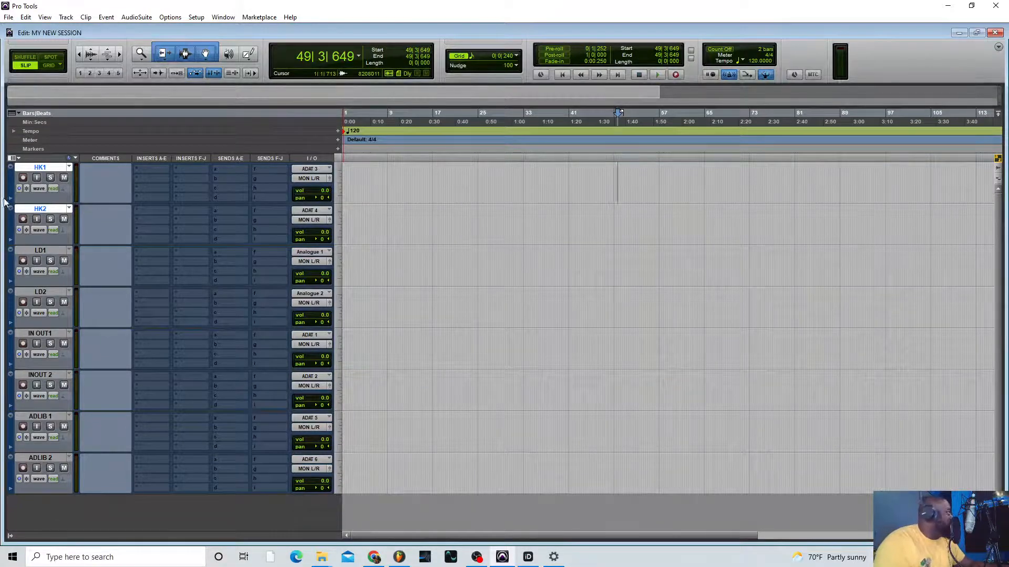
Color the LD1 and LD2 tracks blue and the IN OUT1 and INOUT 2 tracks dark purple
{"action": "double_click", "coordinate": [11, 269]}
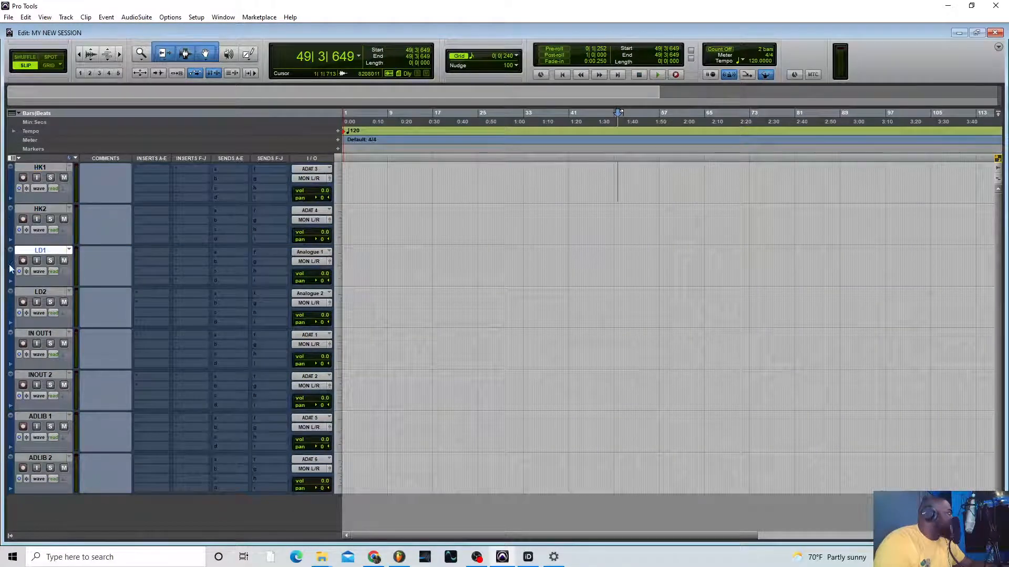
{"action": "left_click", "coordinate": [51, 290], "text": "shift"}
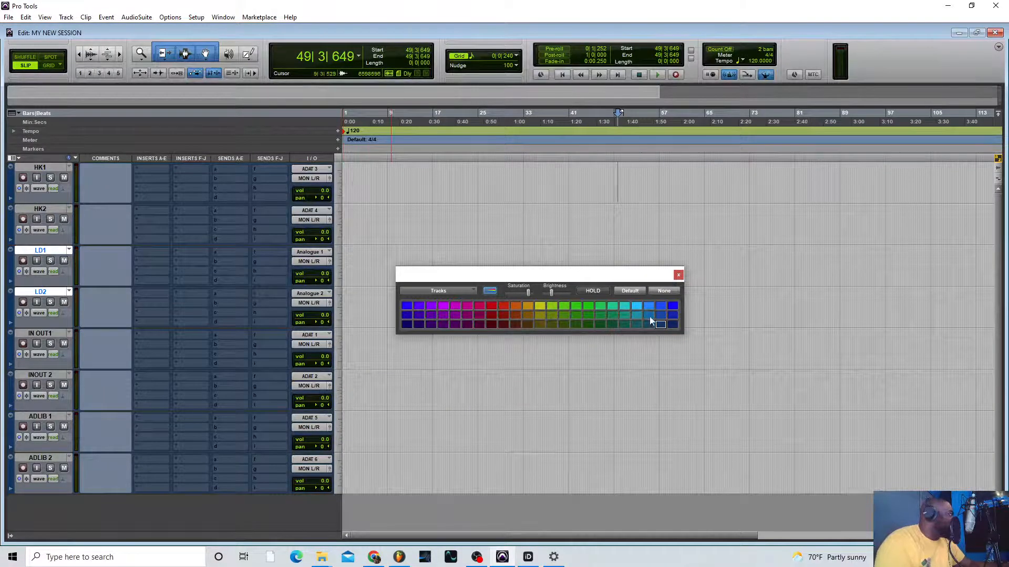
{"action": "left_click", "coordinate": [661, 314]}
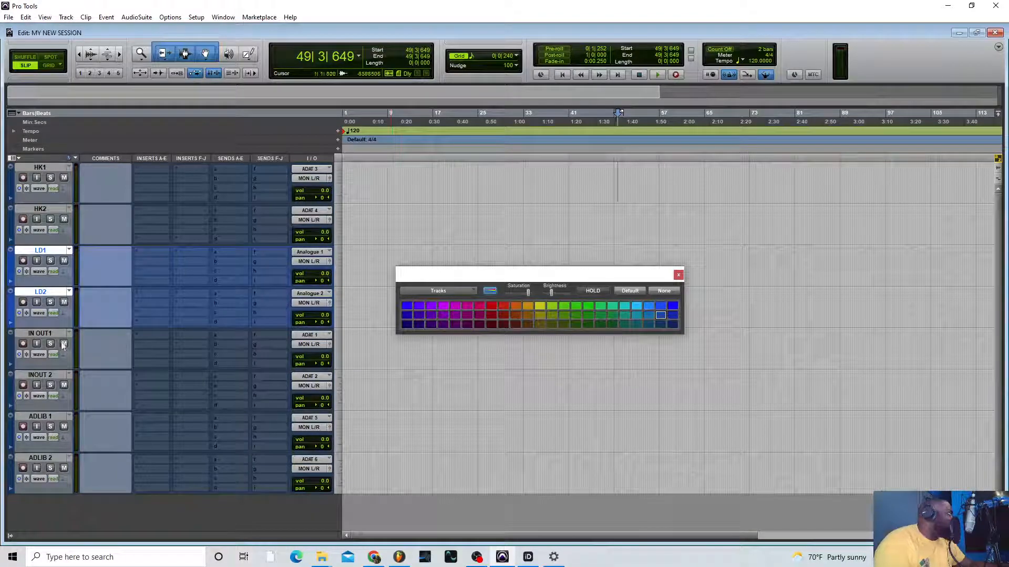
{"action": "left_click", "coordinate": [12, 365]}
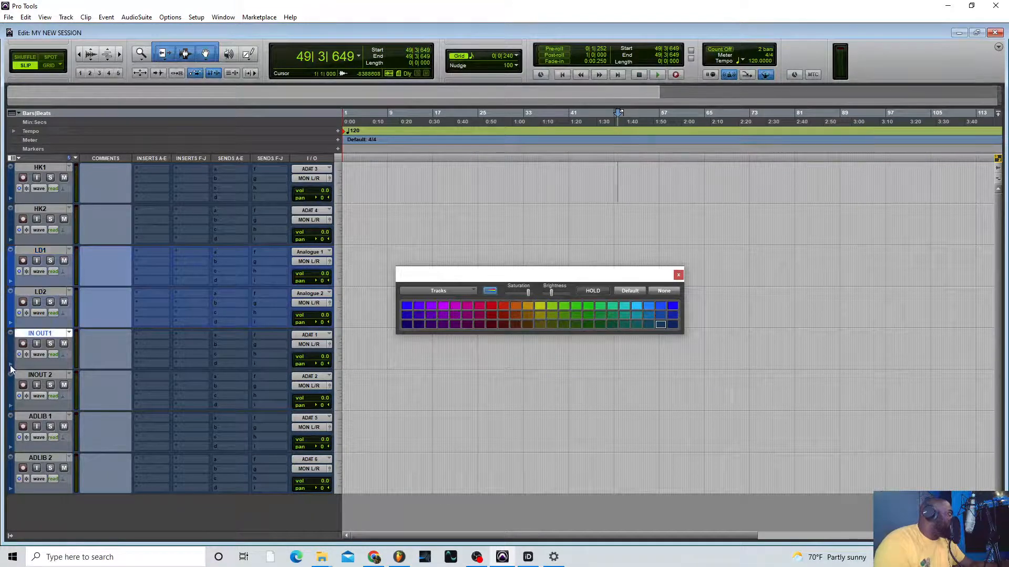
{"action": "left_click", "coordinate": [29, 375], "text": "shift"}
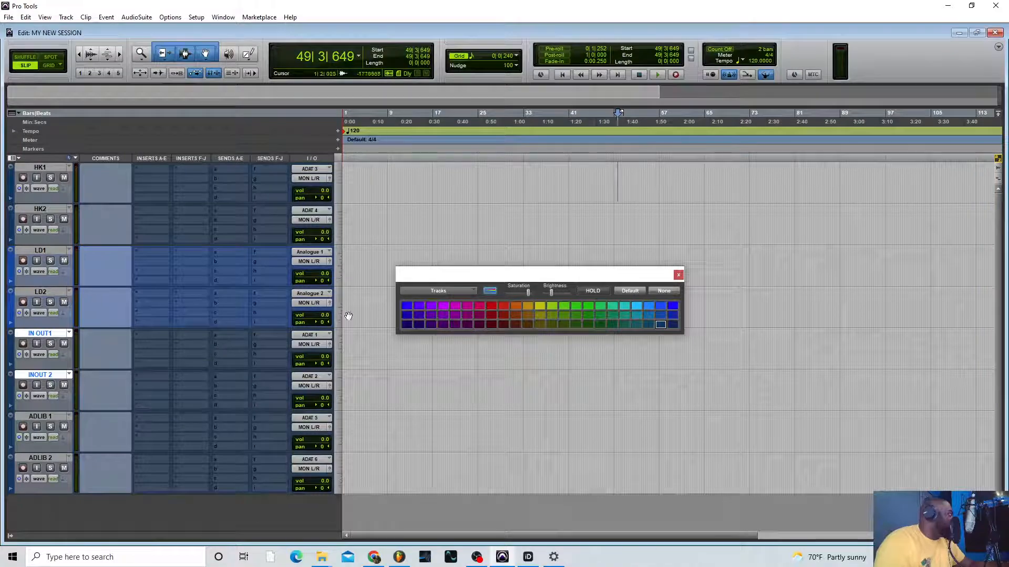
{"action": "left_click", "coordinate": [442, 325]}
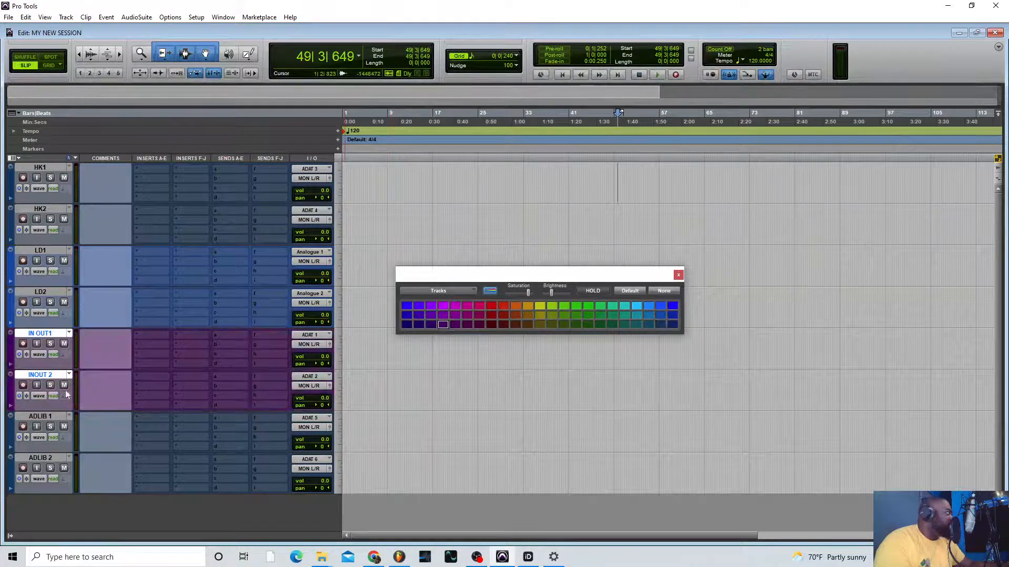
Color the ADLIB 1 and ADLIB 2 tracks yellow and close the color palette
{"action": "left_click", "coordinate": [39, 416]}
{"action": "left_click", "coordinate": [45, 458], "text": "shift"}
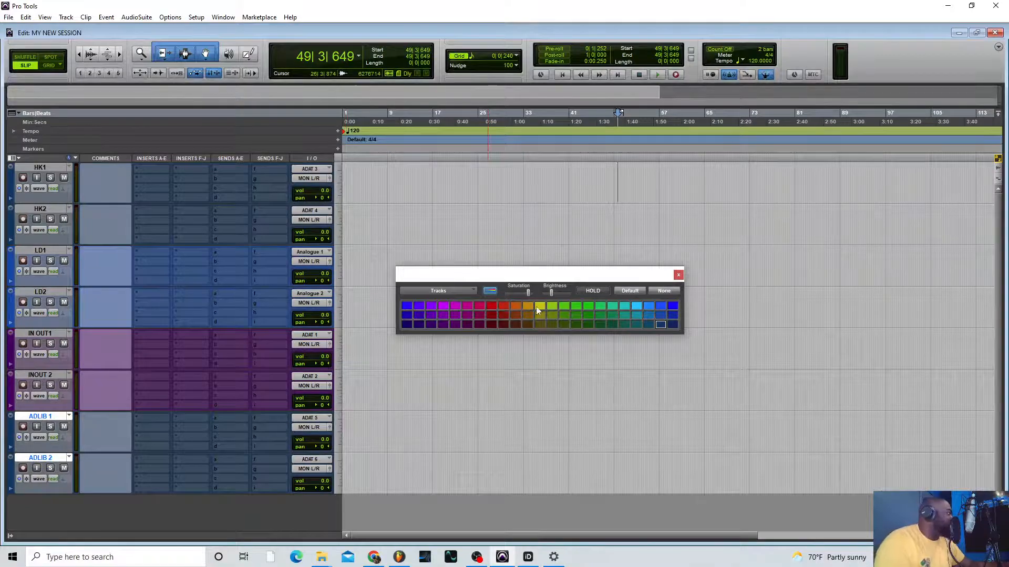
{"action": "left_click", "coordinate": [538, 307]}
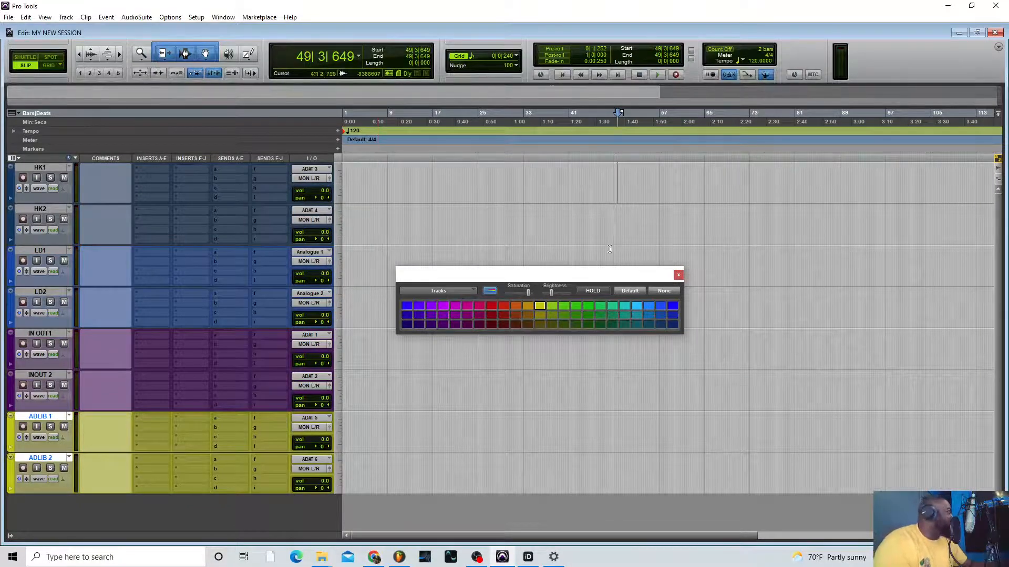
{"action": "left_click", "coordinate": [678, 274]}
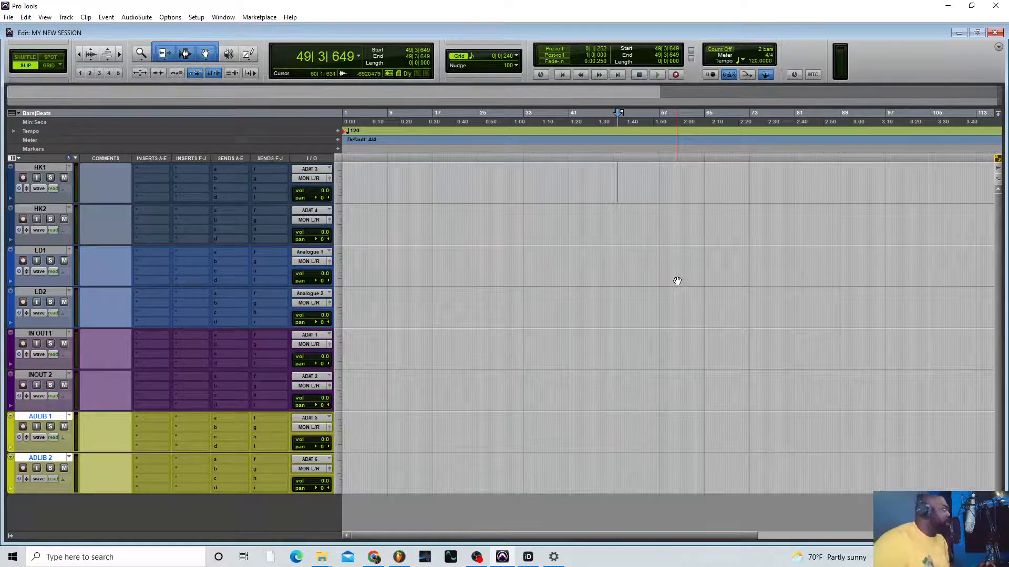
Set the input of the HK1, HK2 and LD1 tracks to the interface's Analogue 2 (Mono)
{"action": "left_click", "coordinate": [301, 172]}
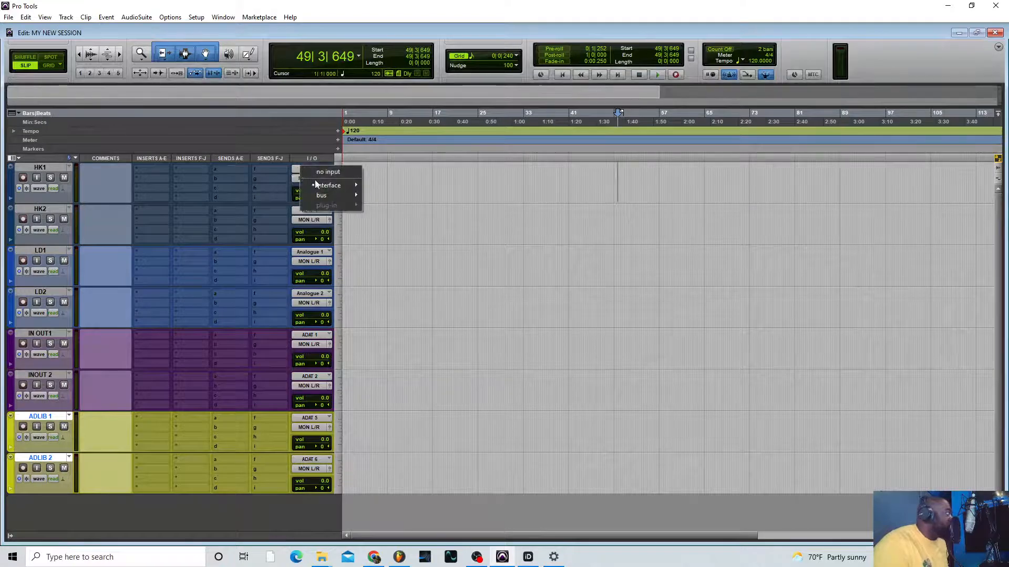
{"action": "mouse_move", "coordinate": [327, 187]}
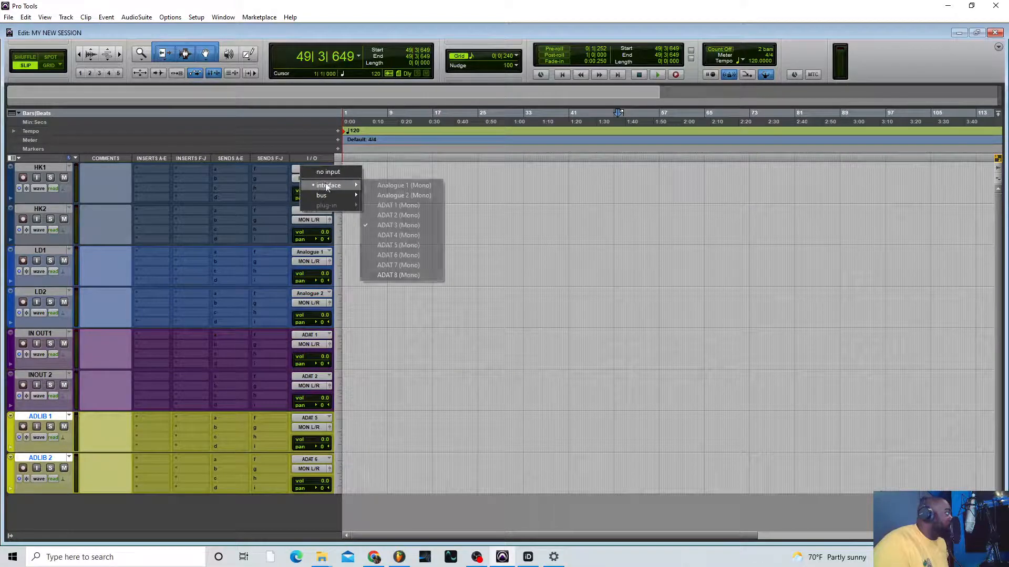
{"action": "left_click", "coordinate": [405, 195]}
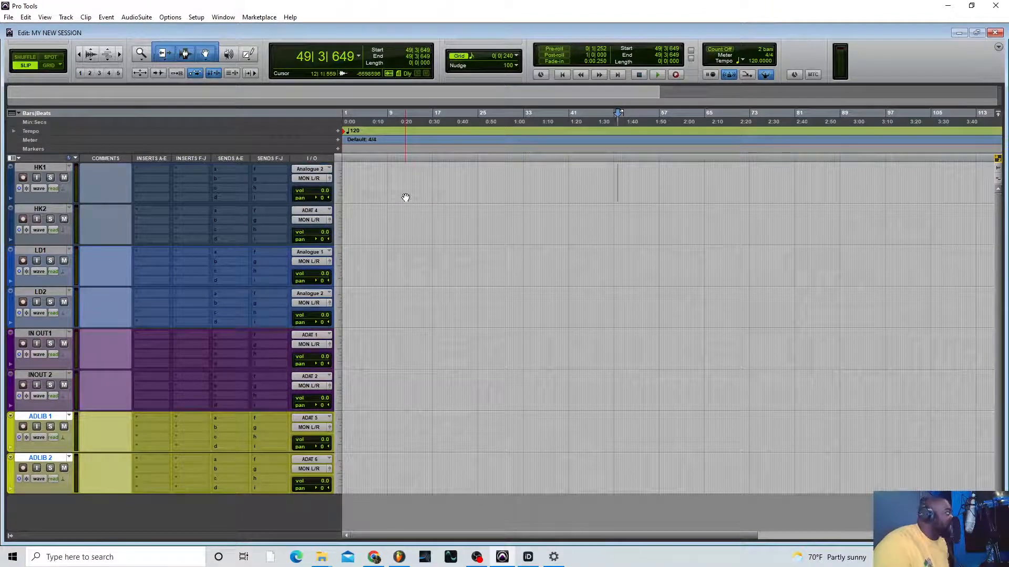
{"action": "left_click", "coordinate": [308, 211]}
{"action": "mouse_move", "coordinate": [344, 227]}
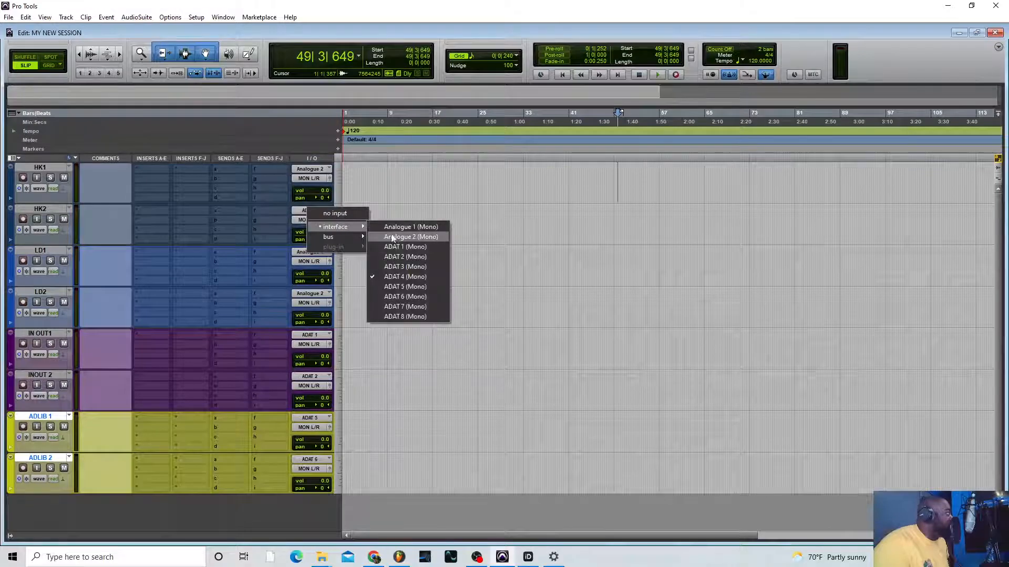
{"action": "left_click", "coordinate": [400, 237]}
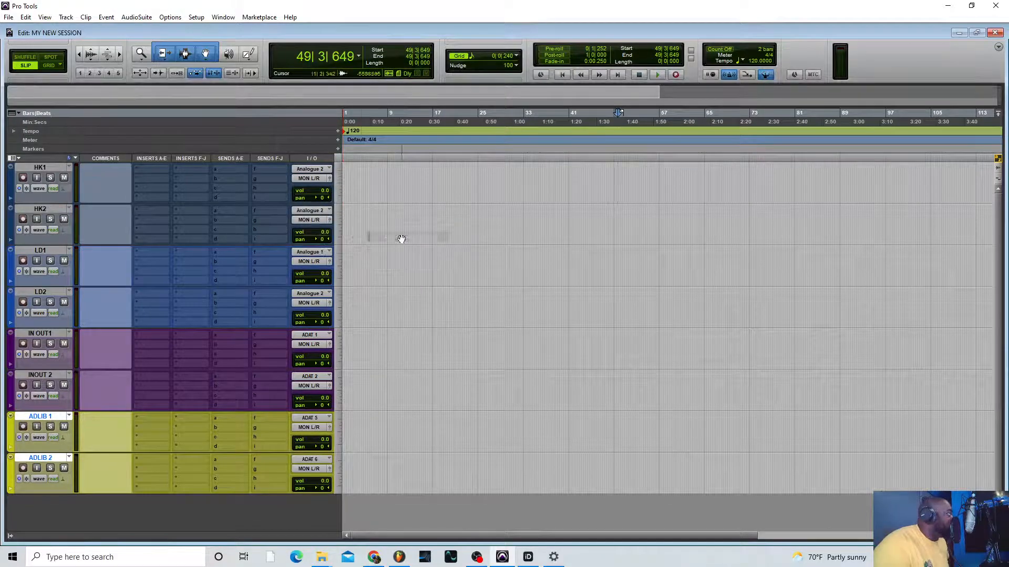
{"action": "left_click", "coordinate": [319, 252]}
{"action": "mouse_move", "coordinate": [368, 269]}
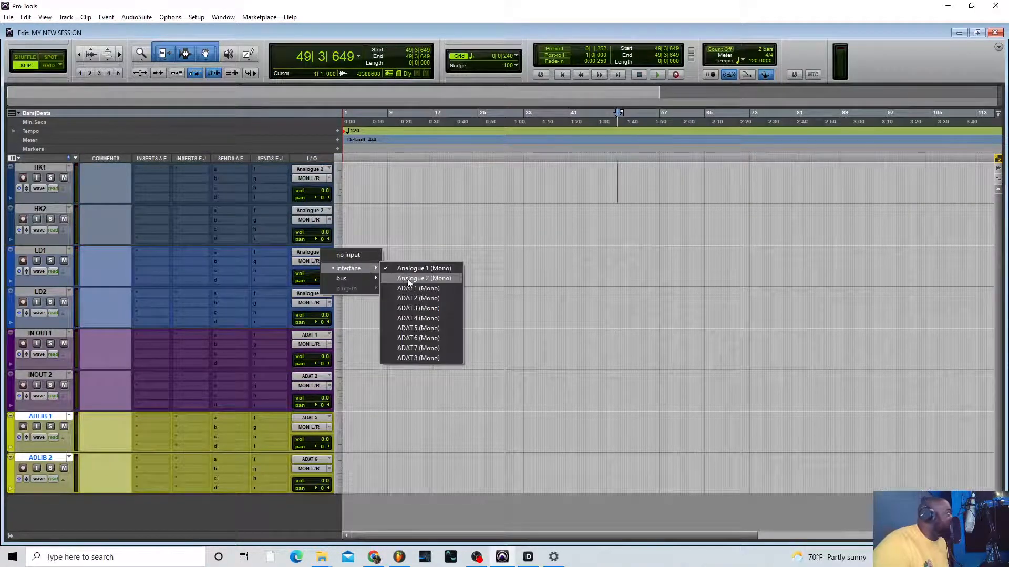
{"action": "left_click", "coordinate": [417, 279]}
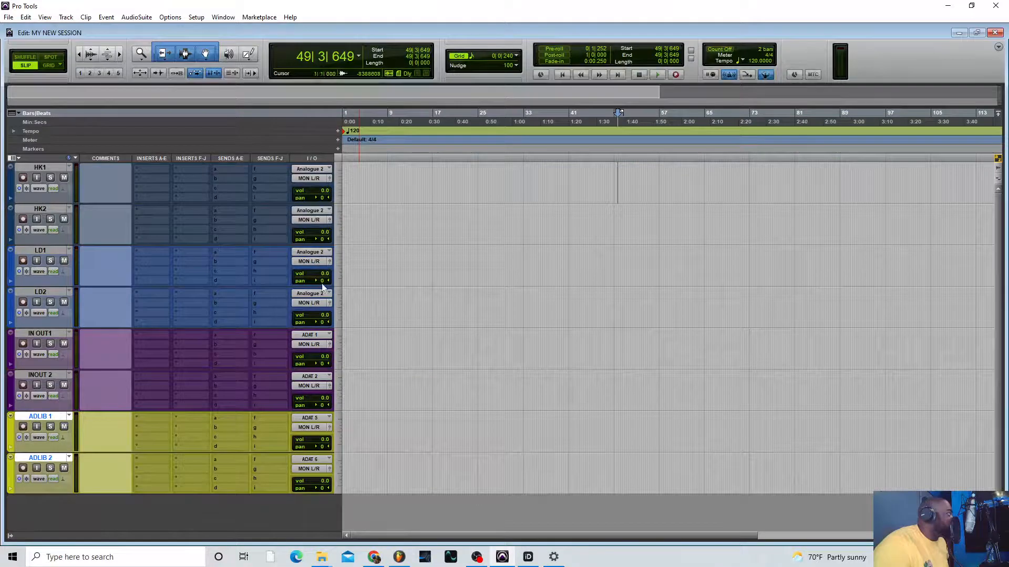
Set the input of the IN OUT1 and INOUT 2 tracks to the interface's Analogue 2 (Mono)
{"action": "left_click", "coordinate": [313, 336]}
{"action": "mouse_move", "coordinate": [347, 351]}
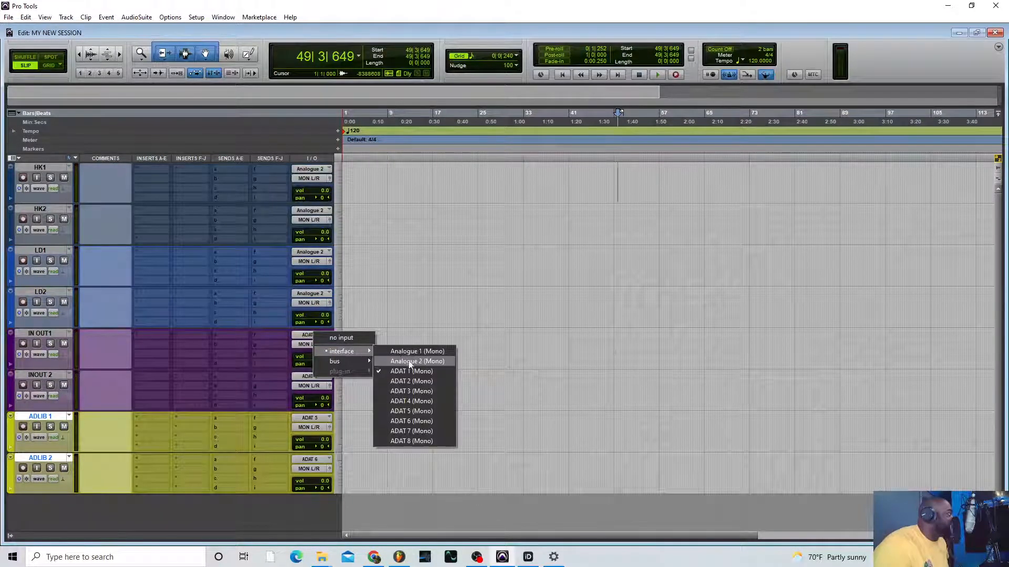
{"action": "left_click", "coordinate": [414, 362]}
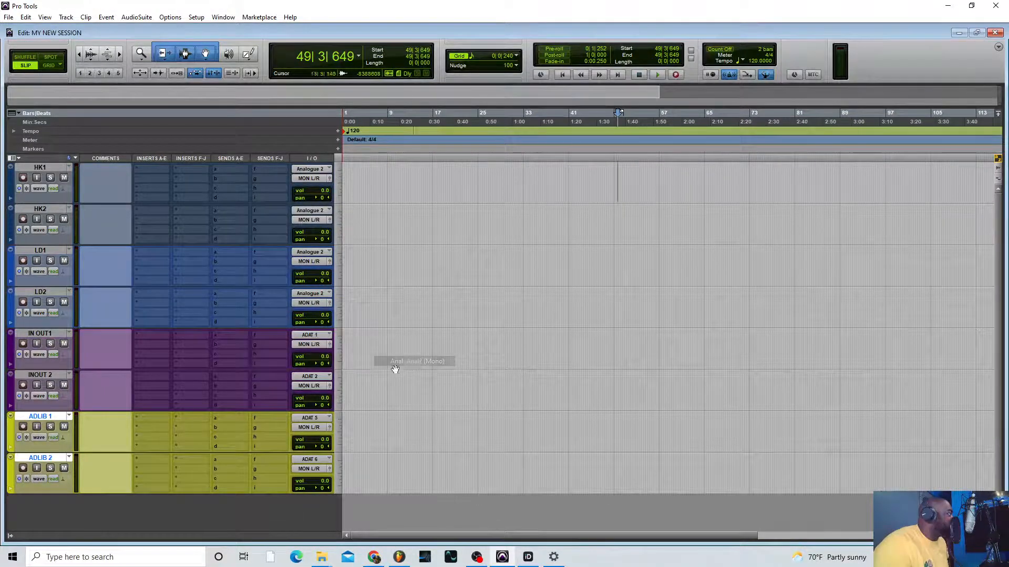
{"action": "left_click", "coordinate": [314, 378]}
{"action": "mouse_move", "coordinate": [347, 393]}
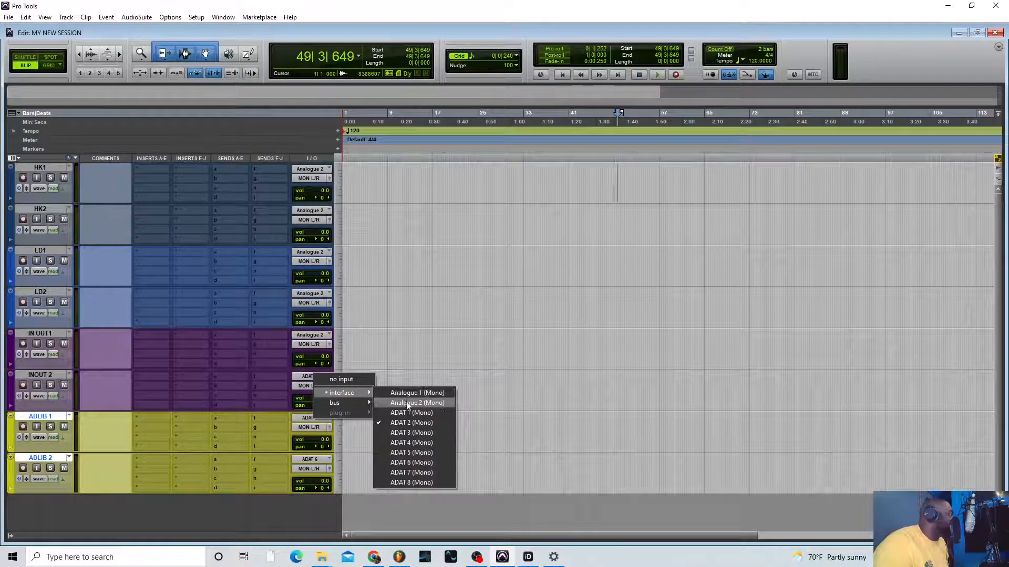
{"action": "left_click", "coordinate": [408, 403]}
Set the input of the ADLIB 1 and ADLIB 2 tracks to the interface's Analogue 2 (Mono)
{"action": "left_click", "coordinate": [314, 419]}
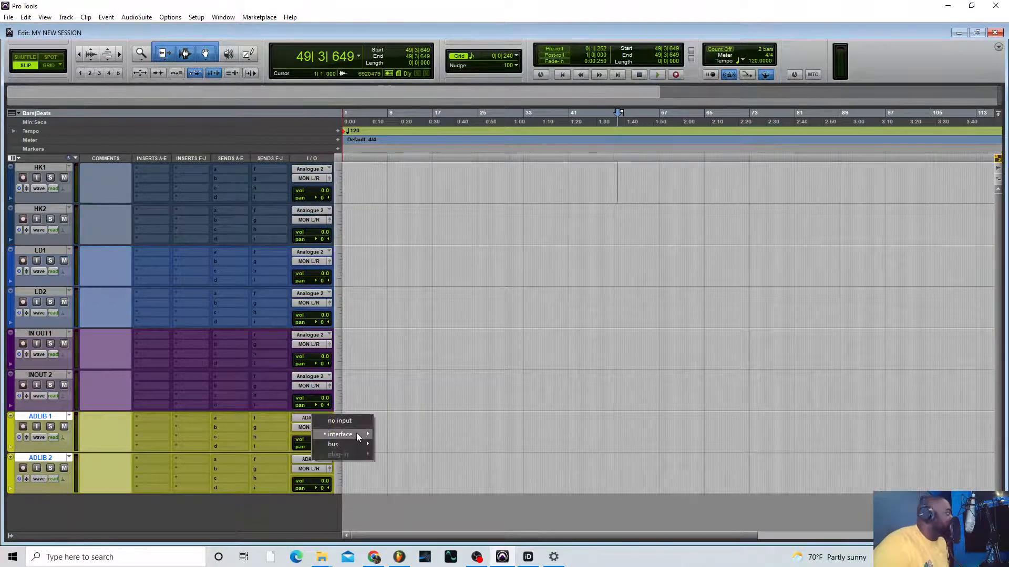
{"action": "mouse_move", "coordinate": [357, 434]}
{"action": "left_click", "coordinate": [399, 444]}
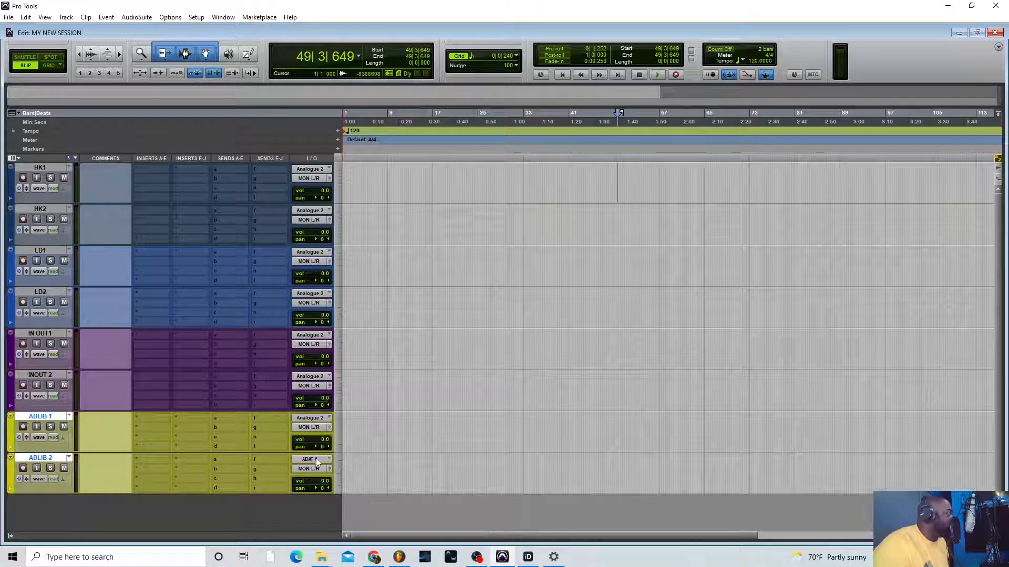
{"action": "left_click", "coordinate": [315, 460]}
{"action": "mouse_move", "coordinate": [366, 476]}
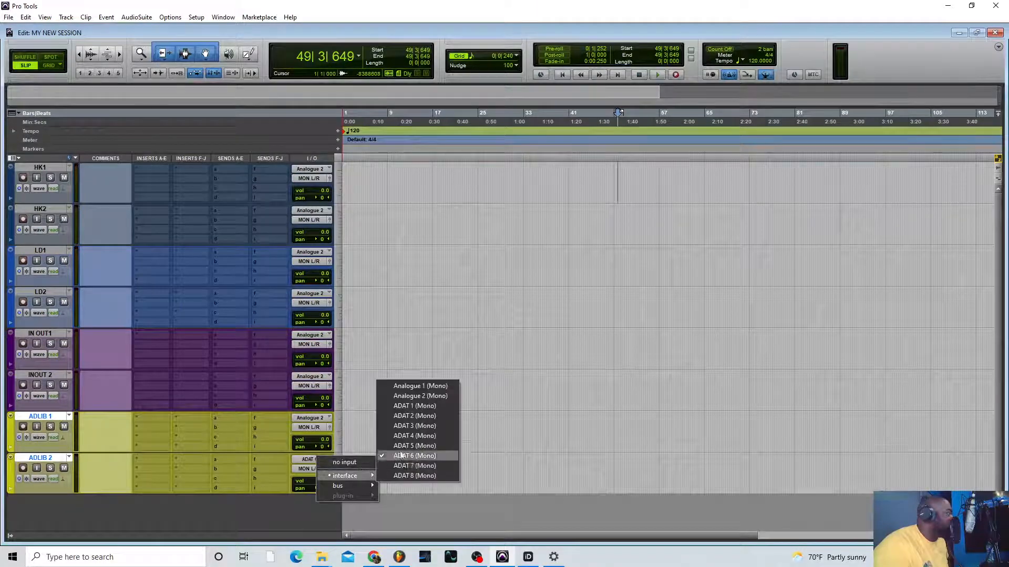
{"action": "left_click", "coordinate": [418, 399]}
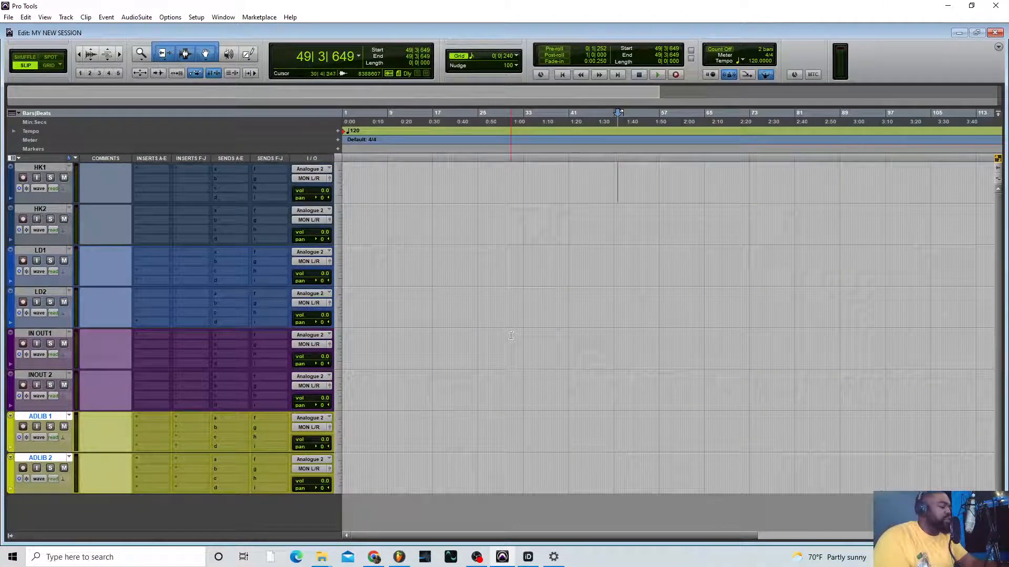
Show the Mix window and create one new stereo Master Fader track
{"action": "key", "text": "ctrl+equal"}
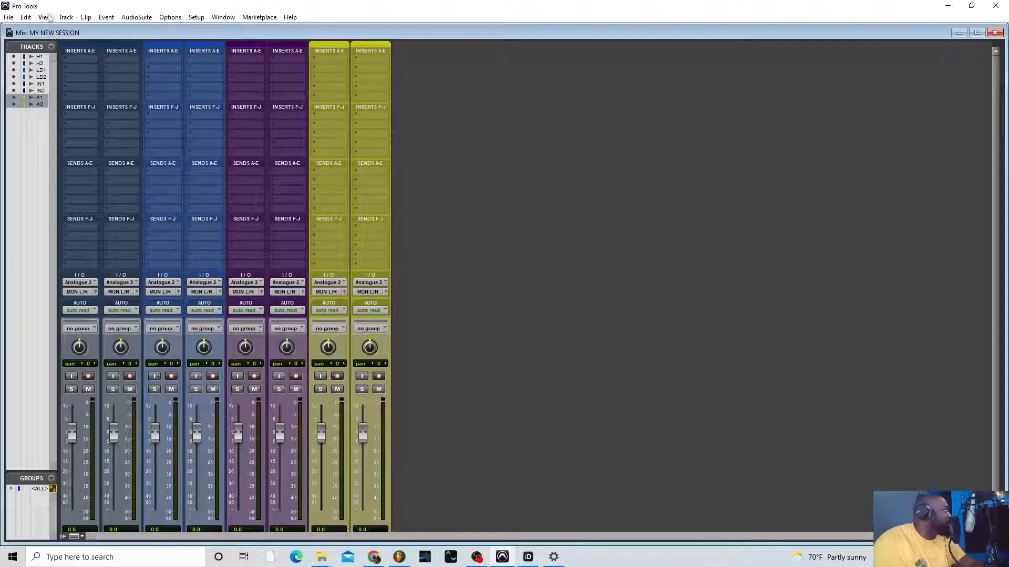
{"action": "left_click", "coordinate": [66, 18]}
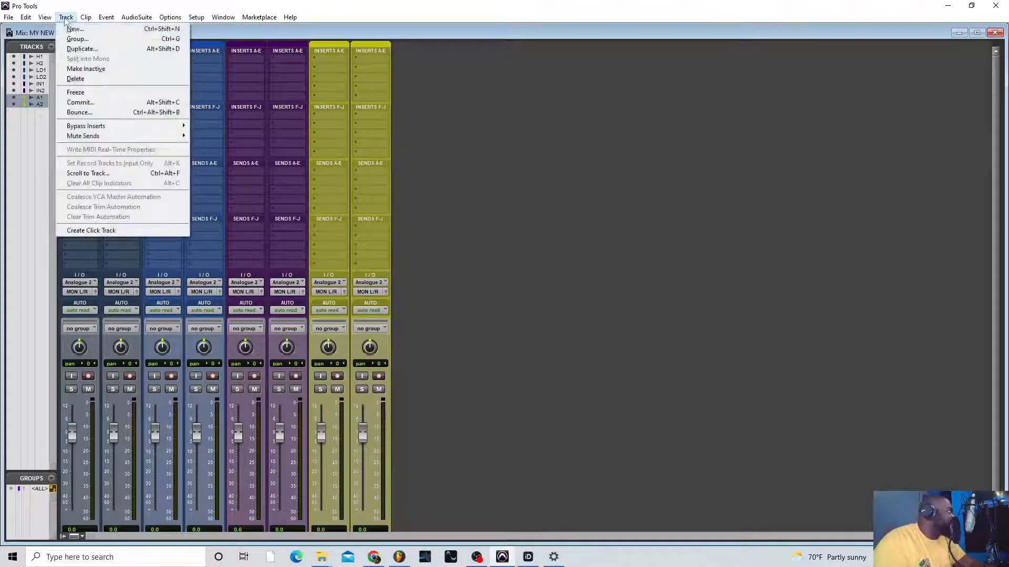
{"action": "left_click", "coordinate": [70, 29]}
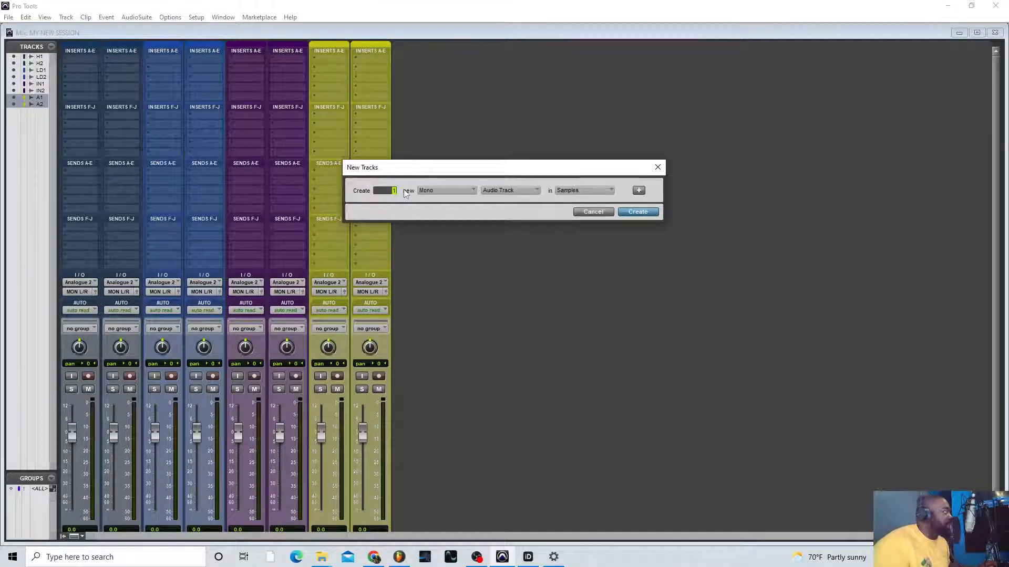
{"action": "left_click", "coordinate": [434, 193]}
{"action": "left_click", "coordinate": [443, 202]}
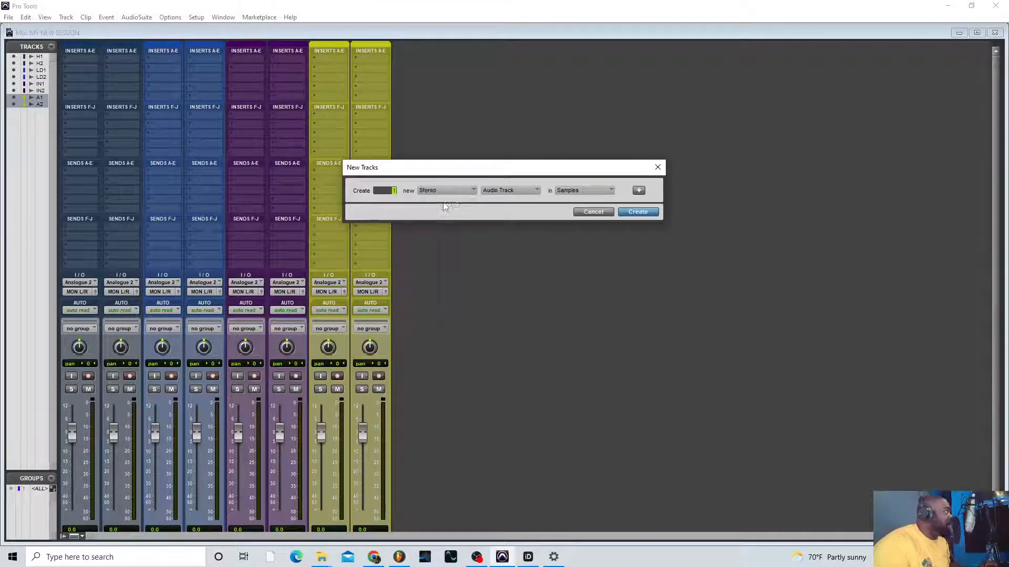
{"action": "left_click", "coordinate": [497, 190]}
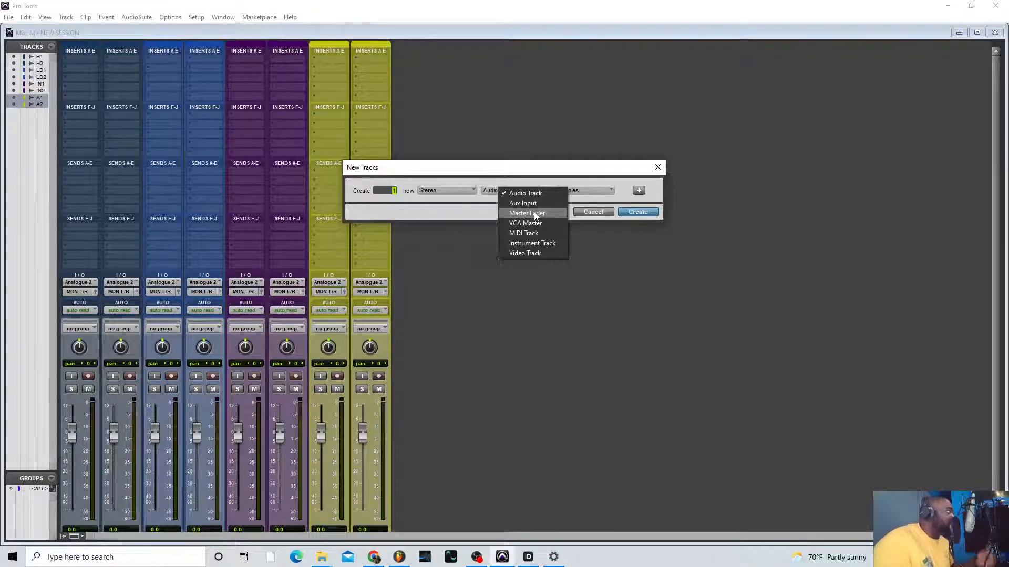
{"action": "left_click", "coordinate": [536, 213]}
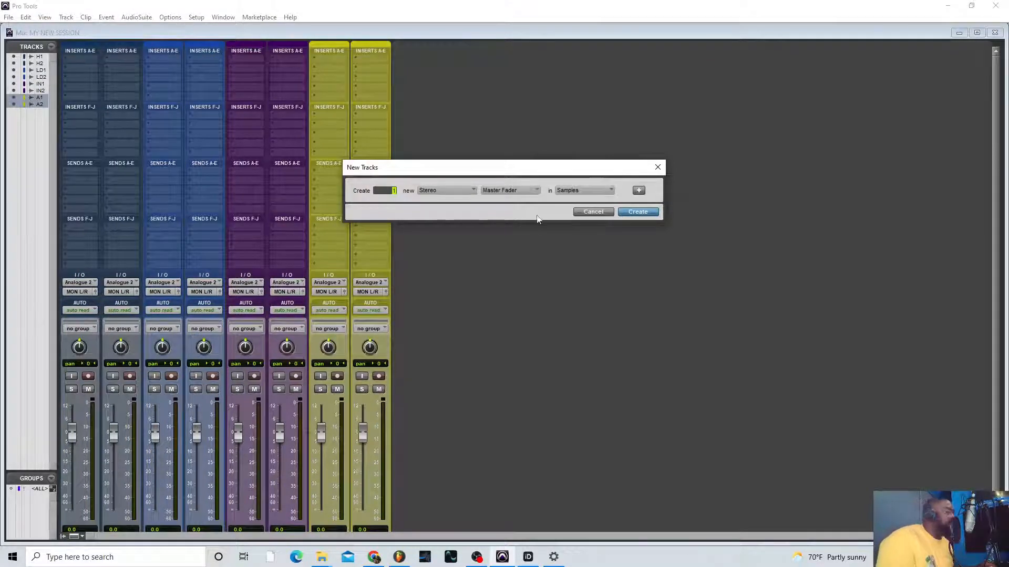
{"action": "left_click", "coordinate": [634, 214]}
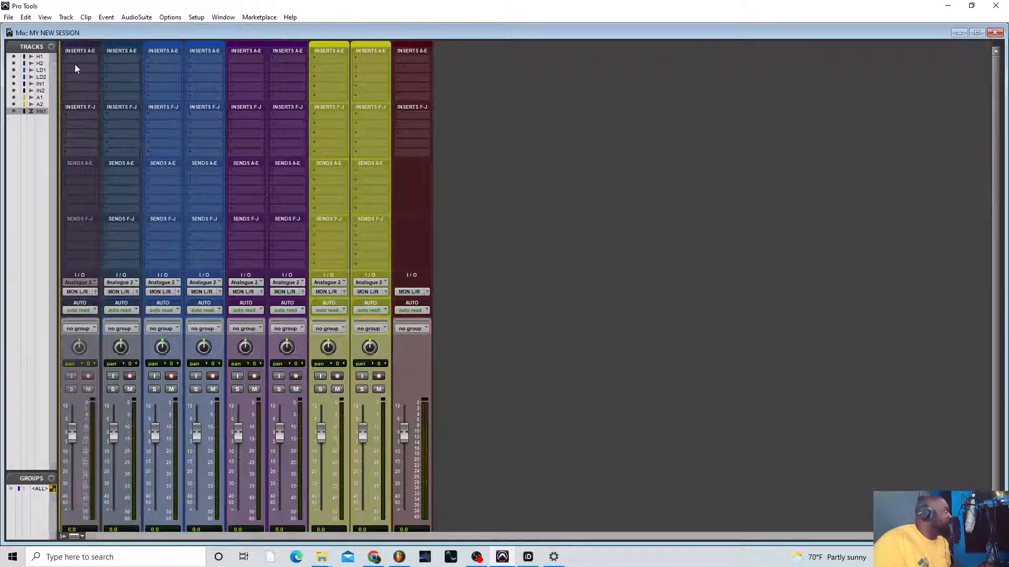
Move the master fader track ahead of HK1 and return to the Edit window to check the track order
{"action": "left_click_drag", "start_coordinate": [74, 64], "coordinate": [76, 65]}
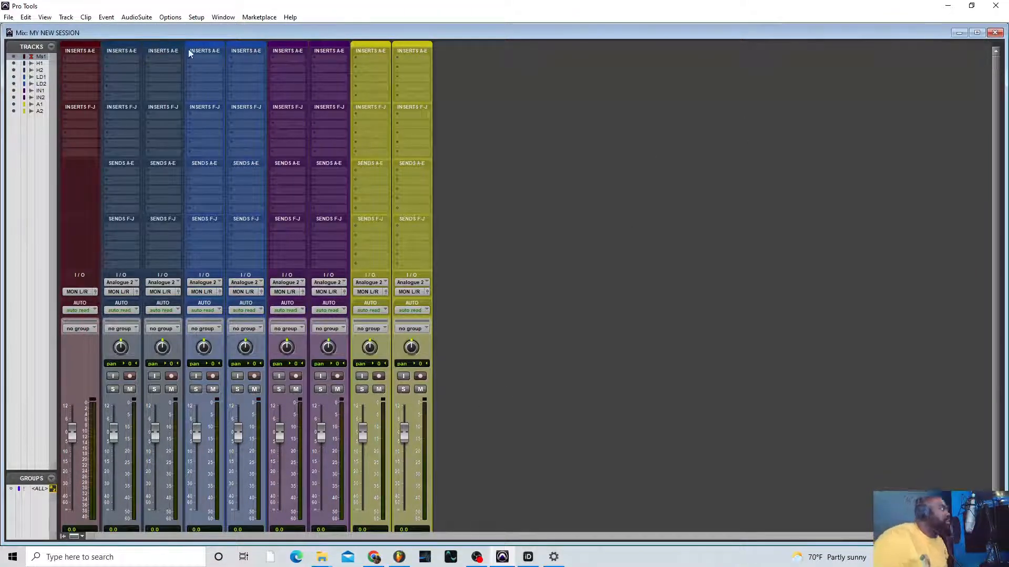
{"action": "left_click", "coordinate": [995, 32]}
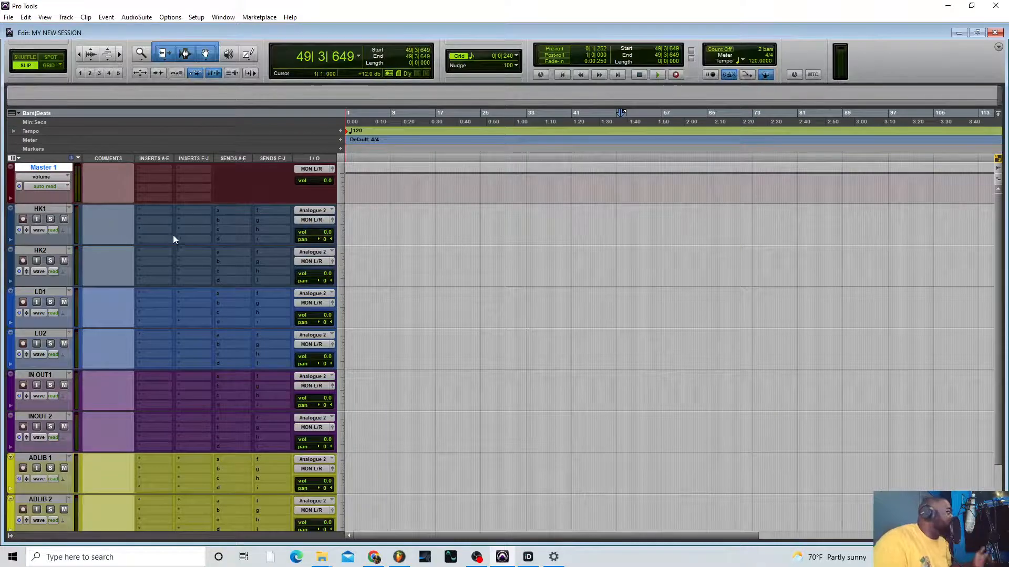
{"action": "scroll", "coordinate": [110, 271], "scroll_direction": "down", "scroll_amount": 3}
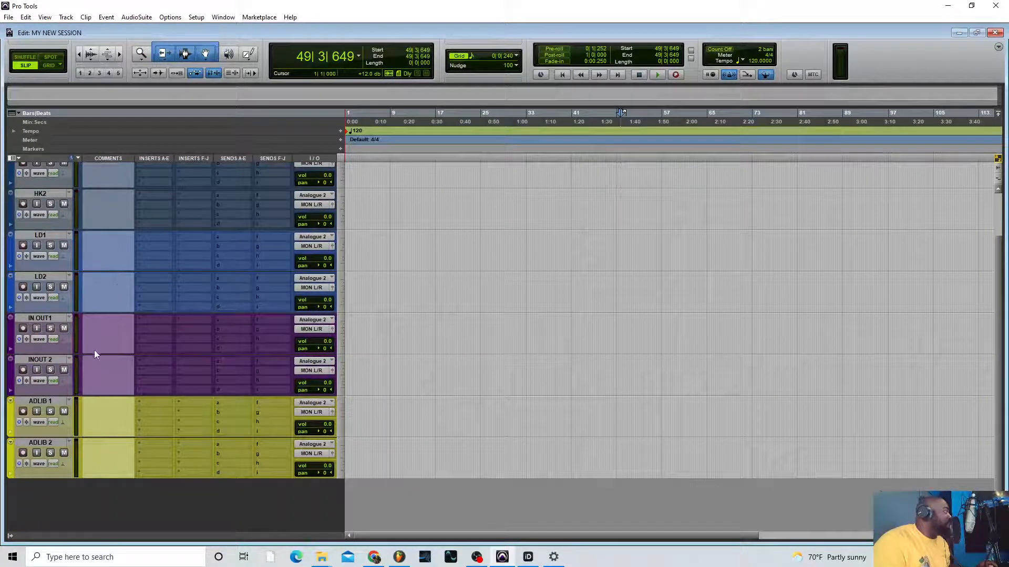
{"action": "scroll", "coordinate": [95, 400], "scroll_direction": "up", "scroll_amount": 3}
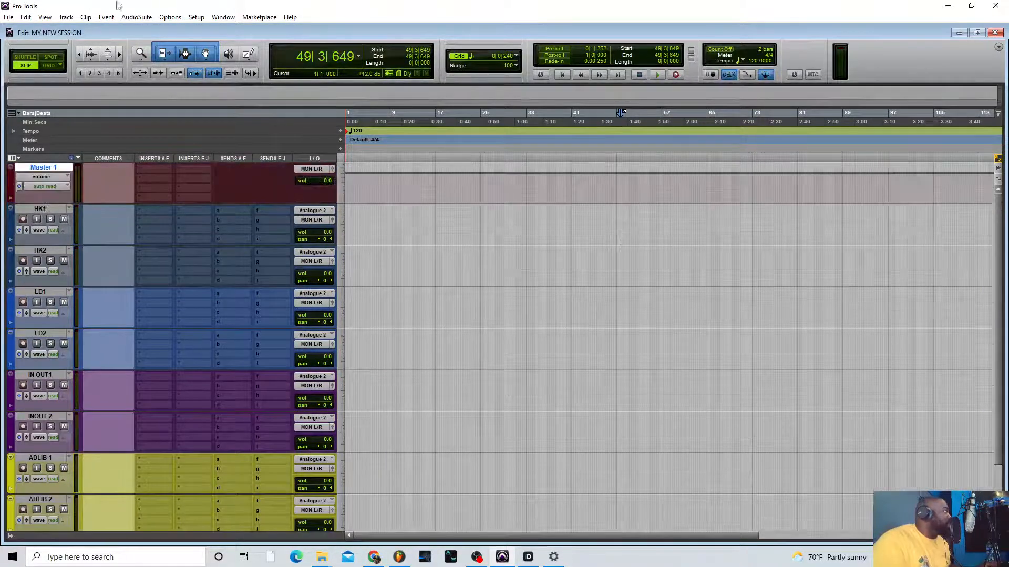
Create two new mono Aux Input tracks below the Master 1 track
{"action": "left_click", "coordinate": [66, 18]}
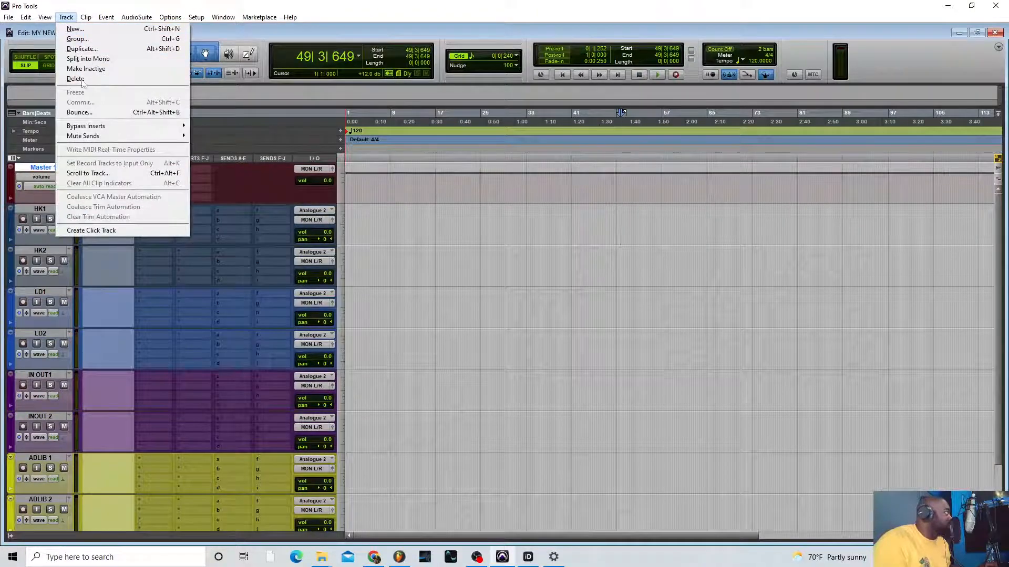
{"action": "left_click", "coordinate": [75, 29]}
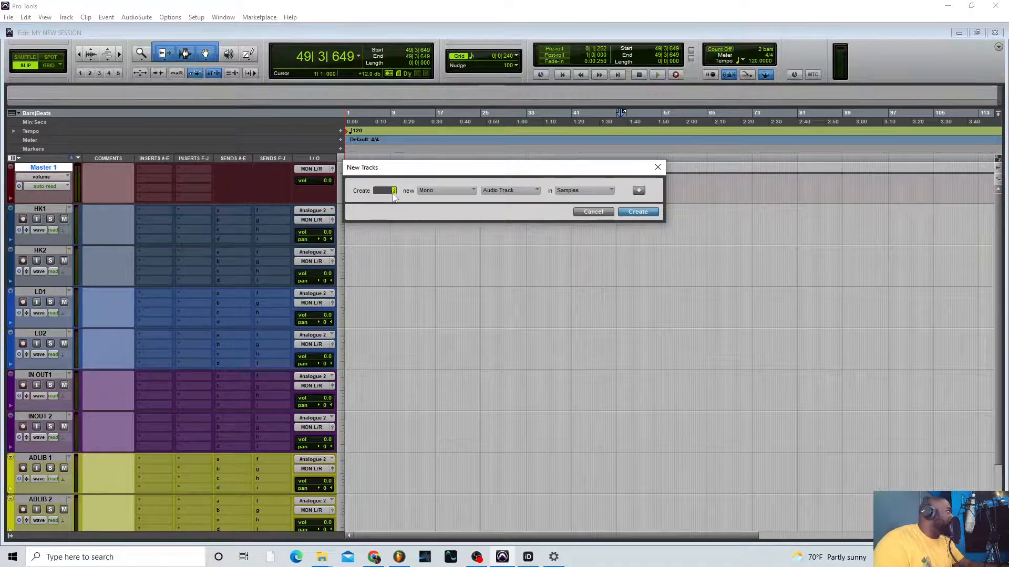
{"action": "left_click", "coordinate": [507, 191]}
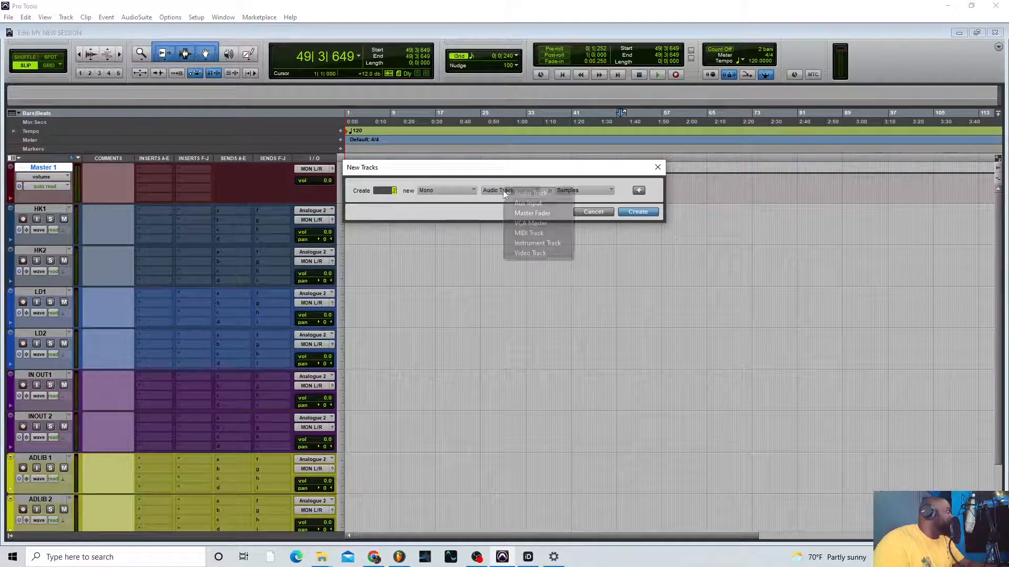
{"action": "left_click", "coordinate": [526, 204]}
{"action": "left_click", "coordinate": [638, 212]}
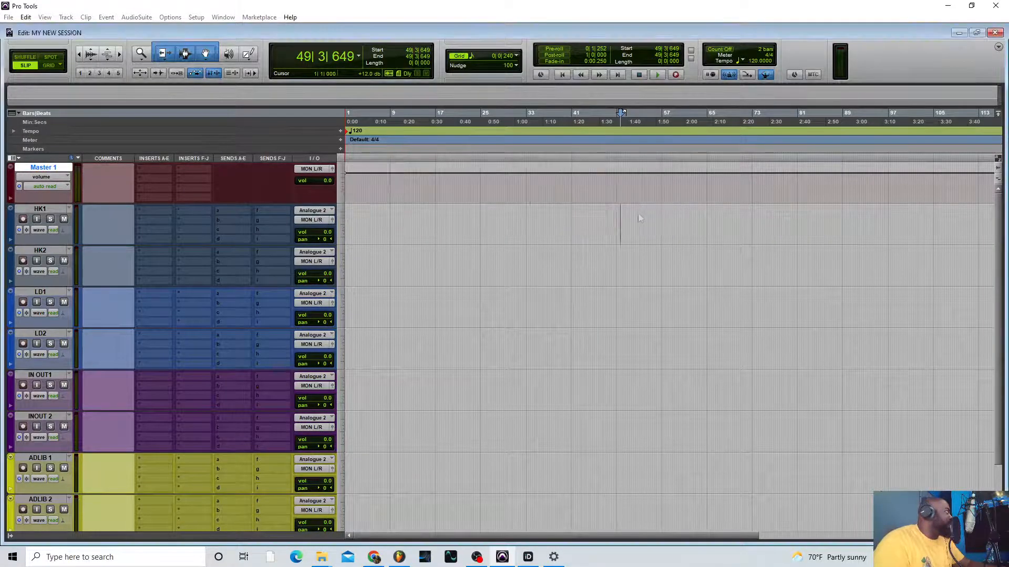
Rename the first aux track HK BUS
{"action": "double_click", "coordinate": [42, 210]}
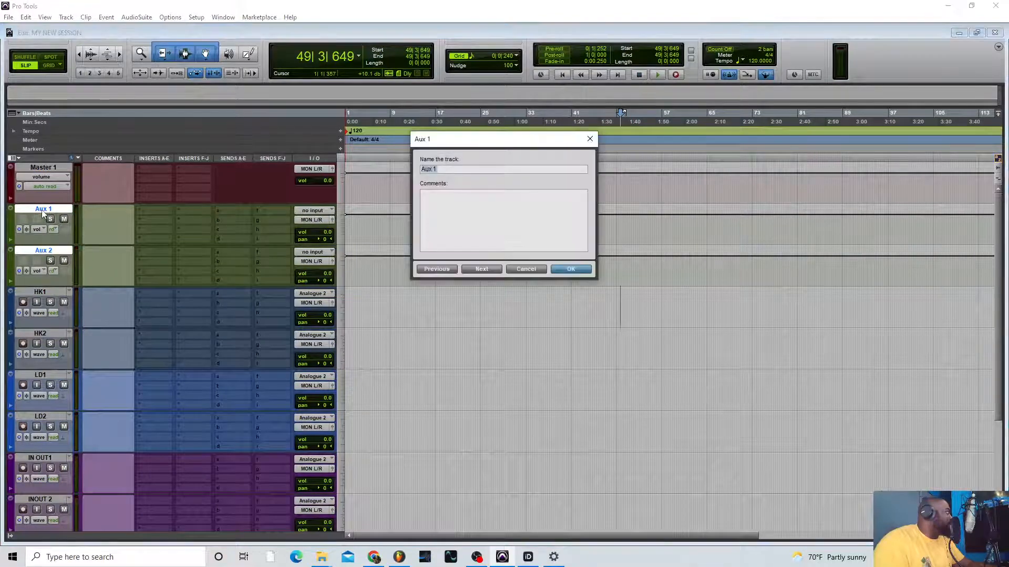
{"action": "type", "text": "H"}
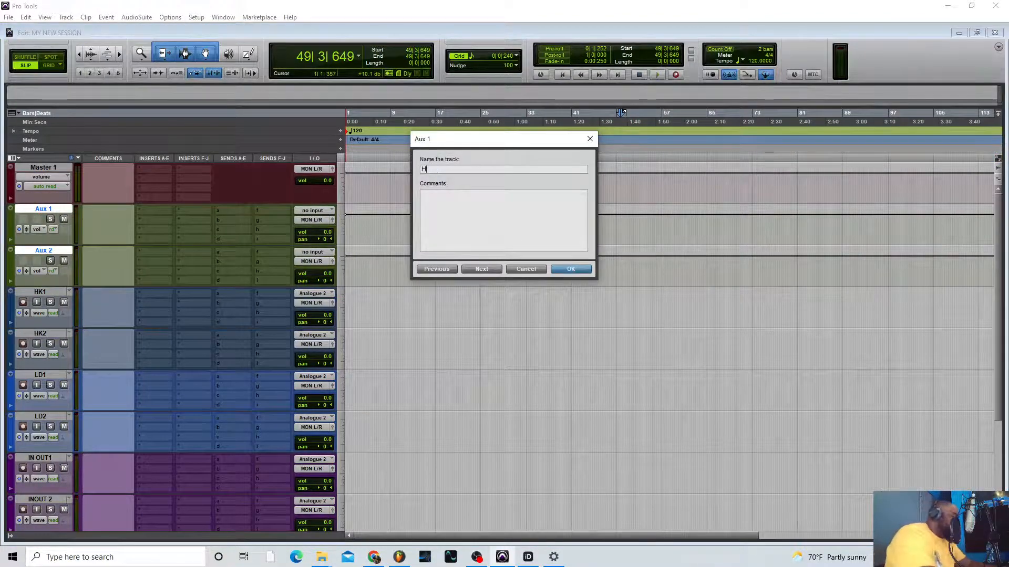
{"action": "type", "text": "K B"}
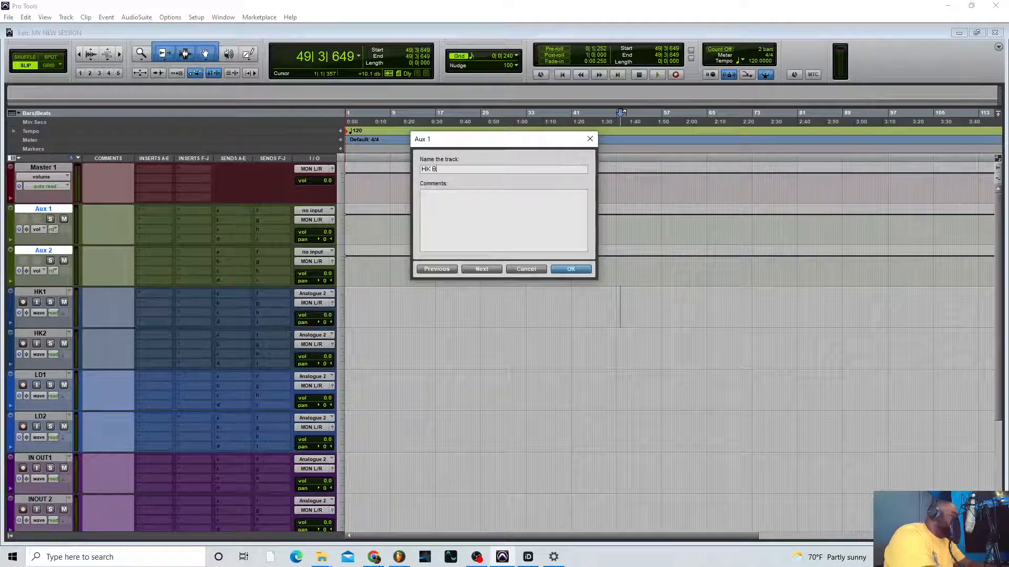
{"action": "type", "text": "US"}
{"action": "key", "text": "Return"}
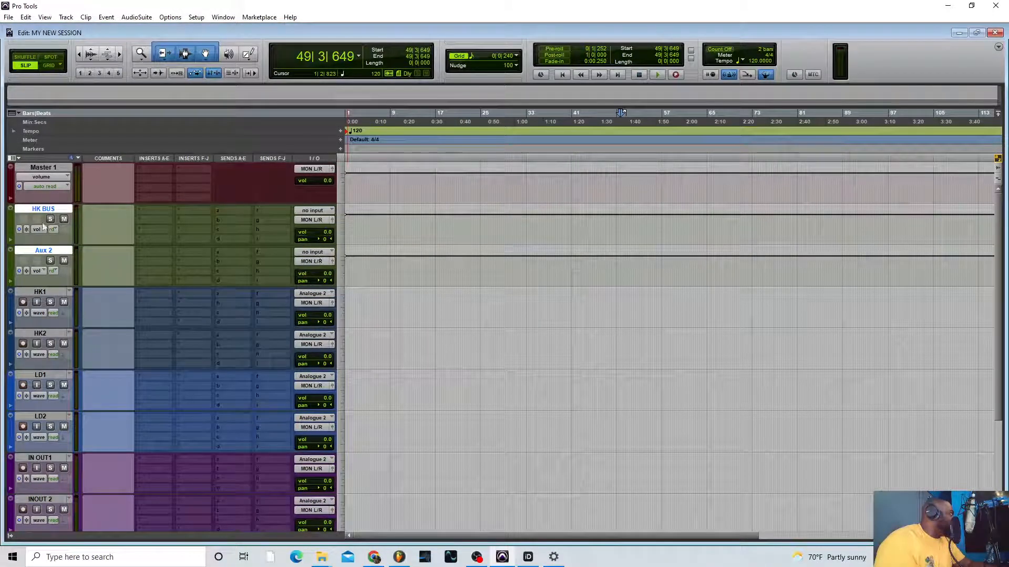
Rename the second aux track LD BUS
{"action": "double_click", "coordinate": [42, 253]}
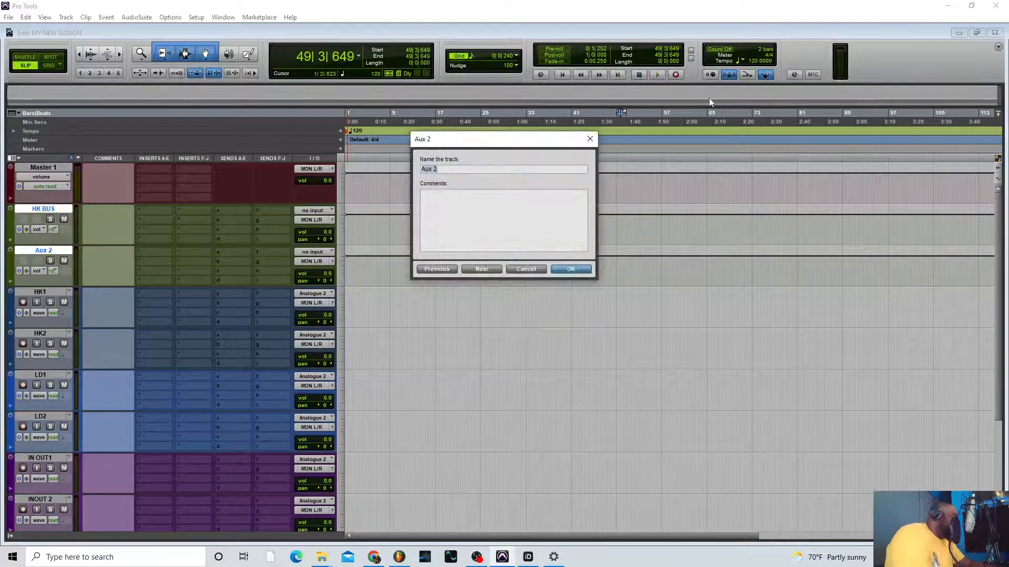
{"action": "type", "text": "LD"}
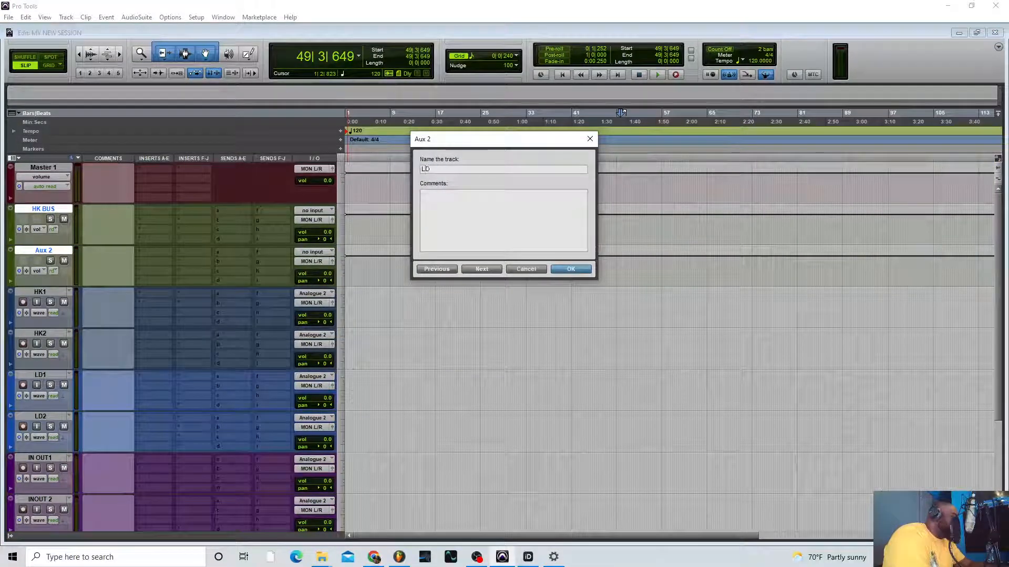
{"action": "type", "text": " BUS"}
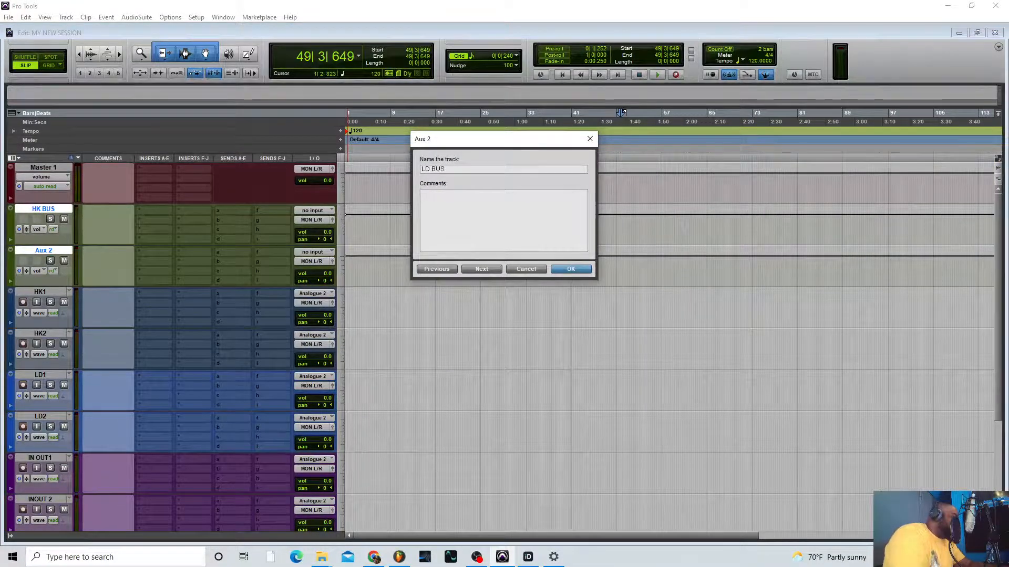
{"action": "key", "text": "Return"}
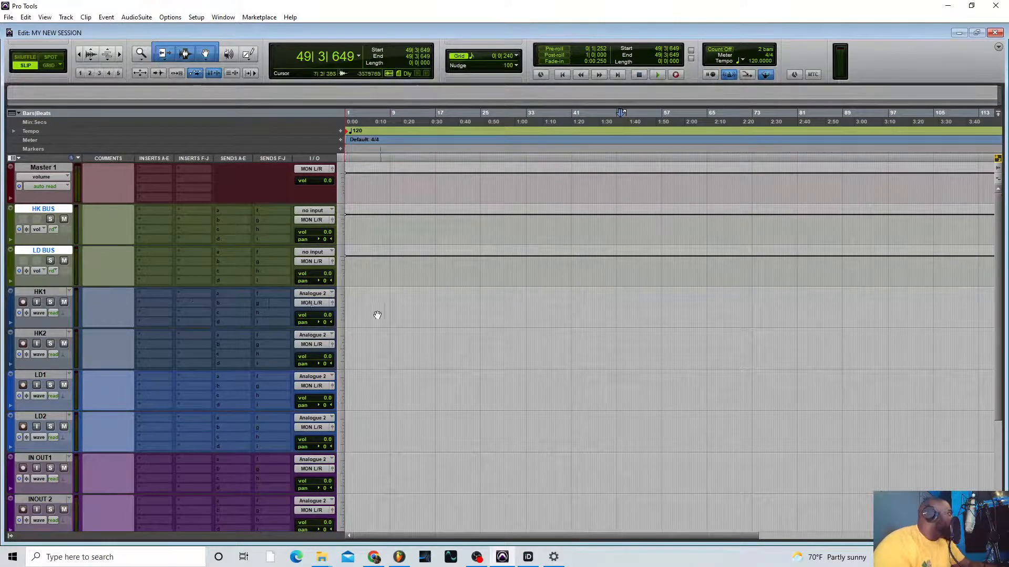
Route the output of the HK1 track to the HK BUS (Mono) track
{"action": "left_click", "coordinate": [44, 292]}
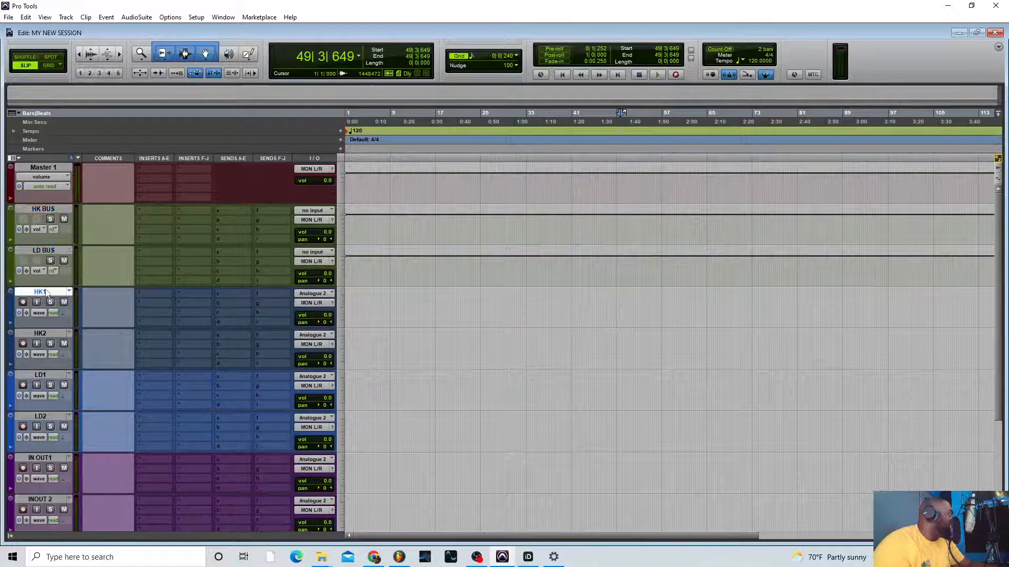
{"action": "left_click", "coordinate": [318, 304]}
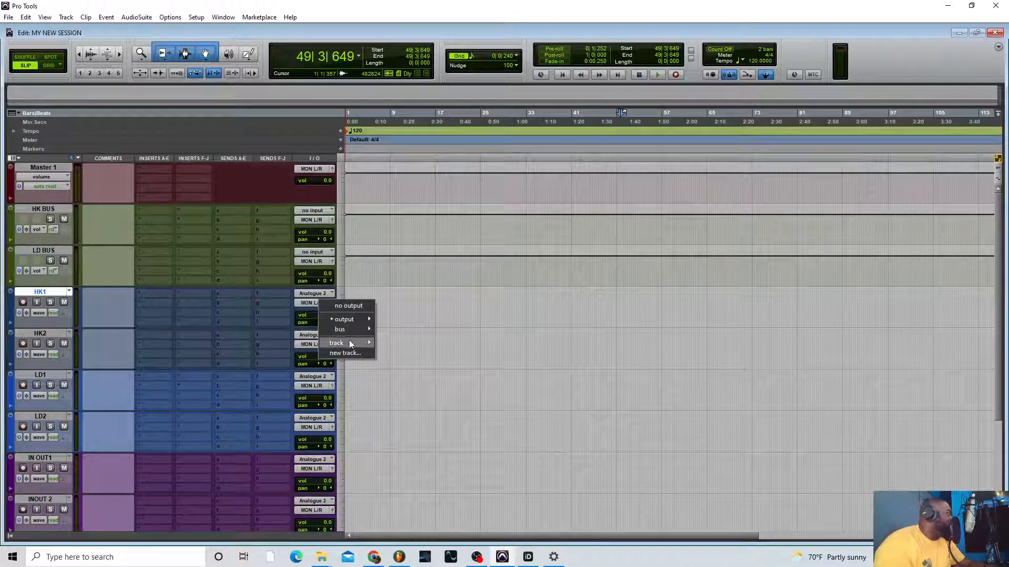
{"action": "mouse_move", "coordinate": [350, 343]}
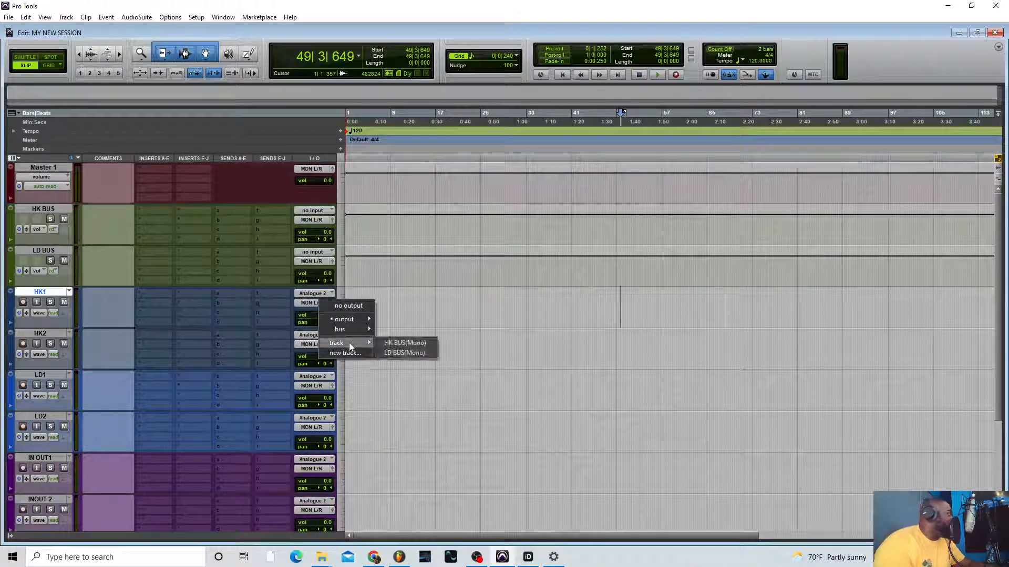
{"action": "left_click", "coordinate": [402, 344]}
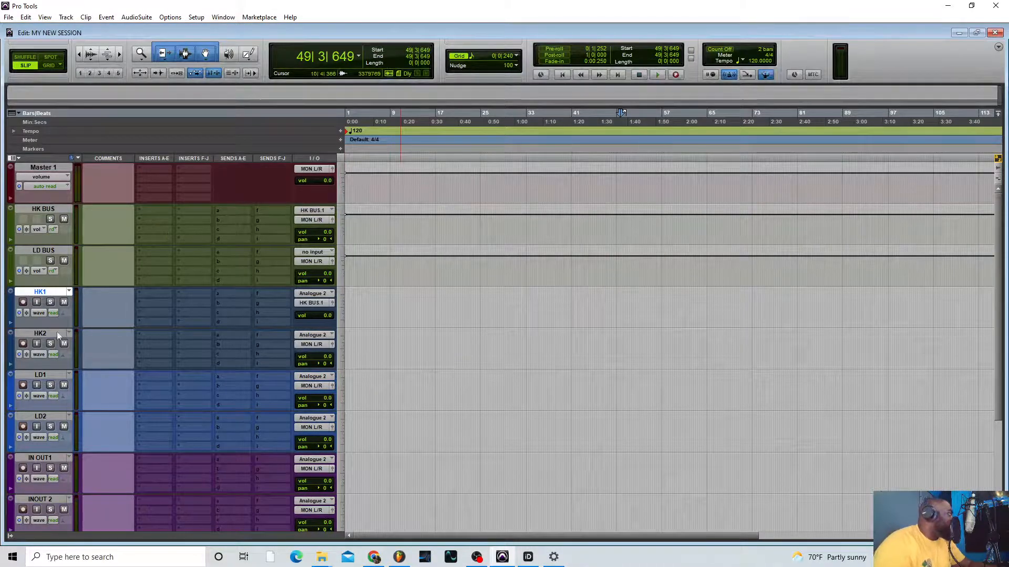
Route the output of the LD1 track to the LD BUS (Mono) track
{"action": "left_click", "coordinate": [52, 374]}
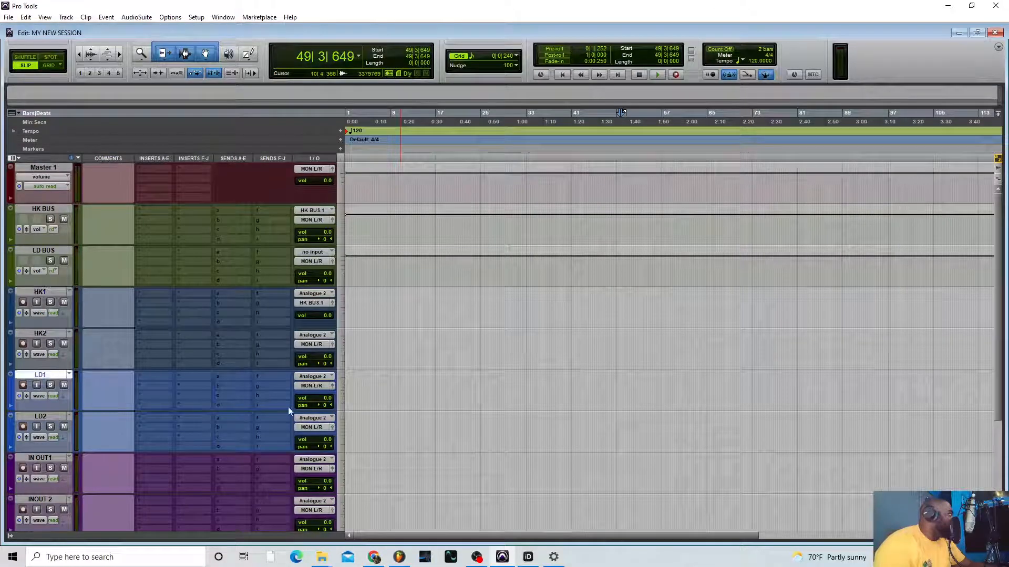
{"action": "left_click", "coordinate": [320, 386]}
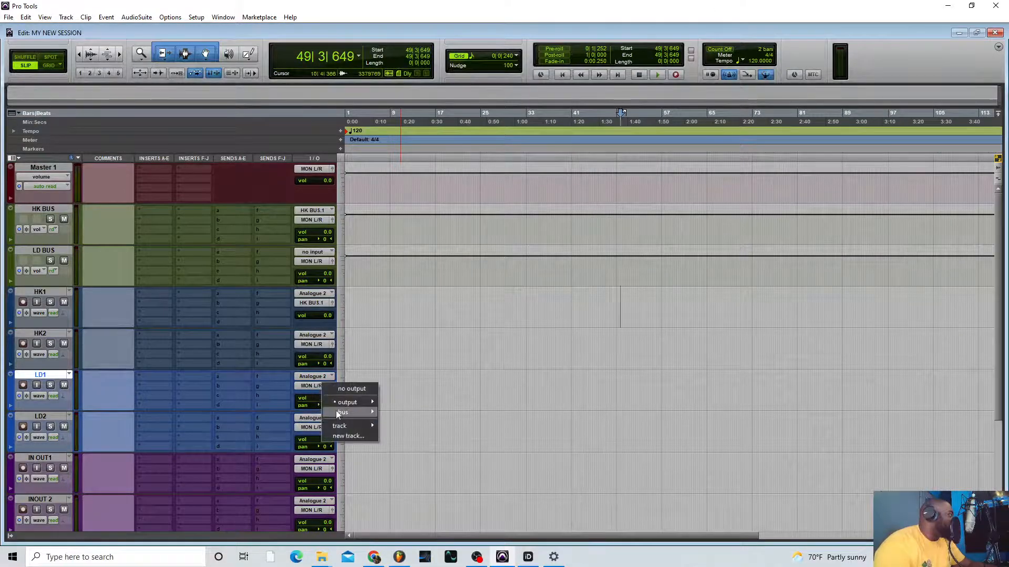
{"action": "mouse_move", "coordinate": [355, 424]}
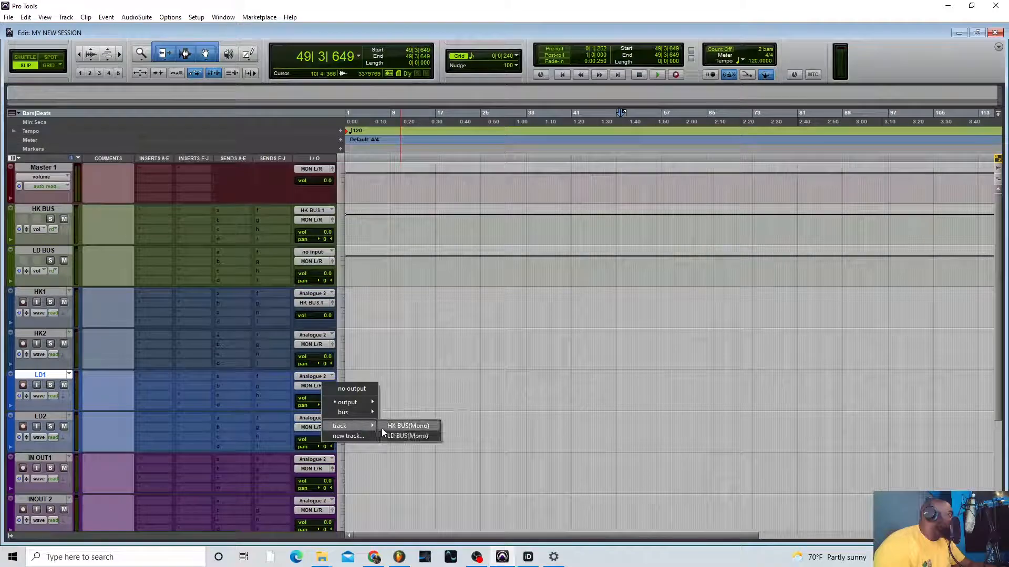
{"action": "left_click", "coordinate": [402, 436]}
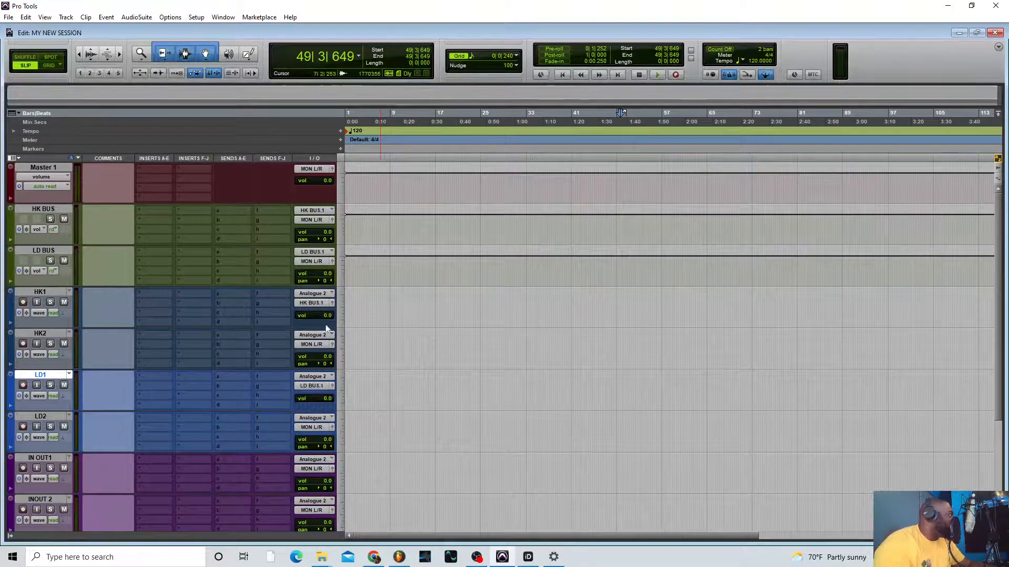
Route the HK2 output to the HK BUS (Mono) track and the LD2 output to the LD BUS (Mono) track
{"action": "left_click", "coordinate": [313, 345]}
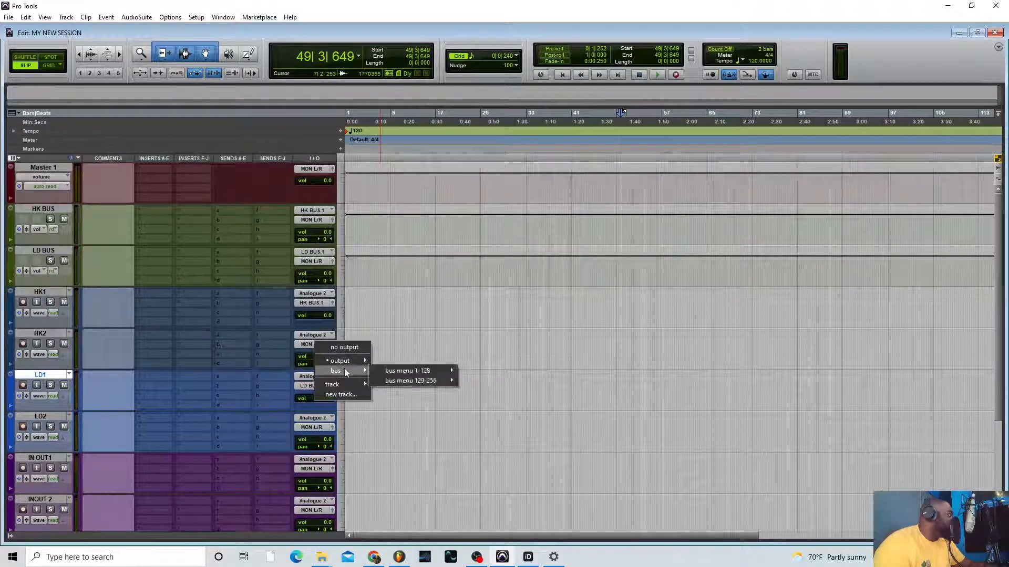
{"action": "left_click", "coordinate": [379, 385]}
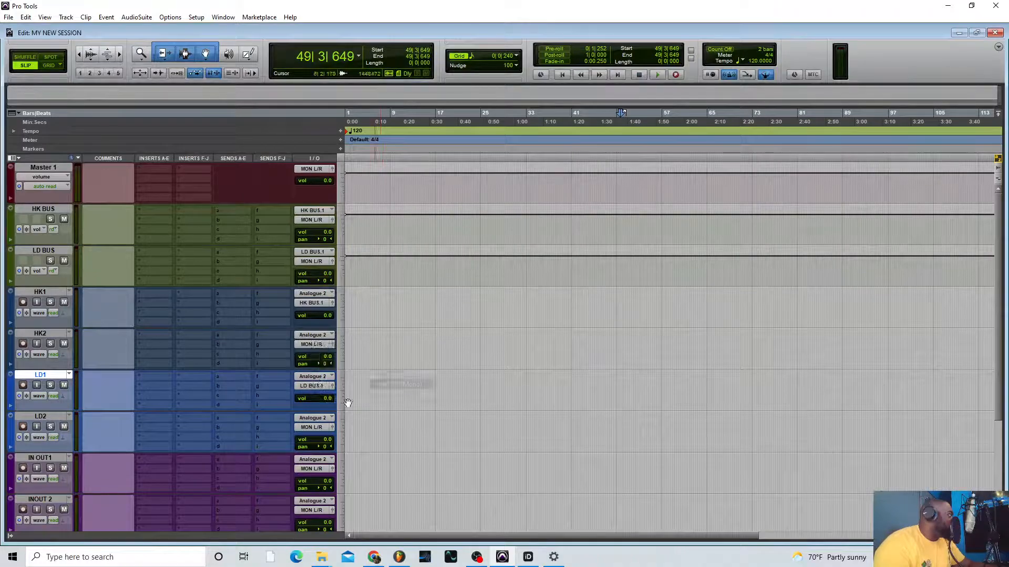
{"action": "left_click", "coordinate": [311, 427]}
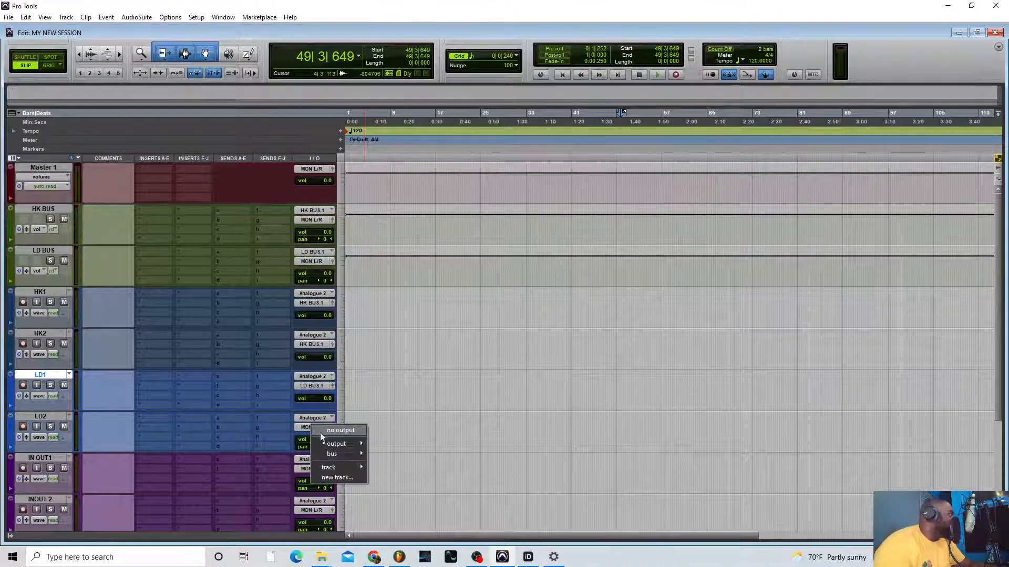
{"action": "mouse_move", "coordinate": [337, 468]}
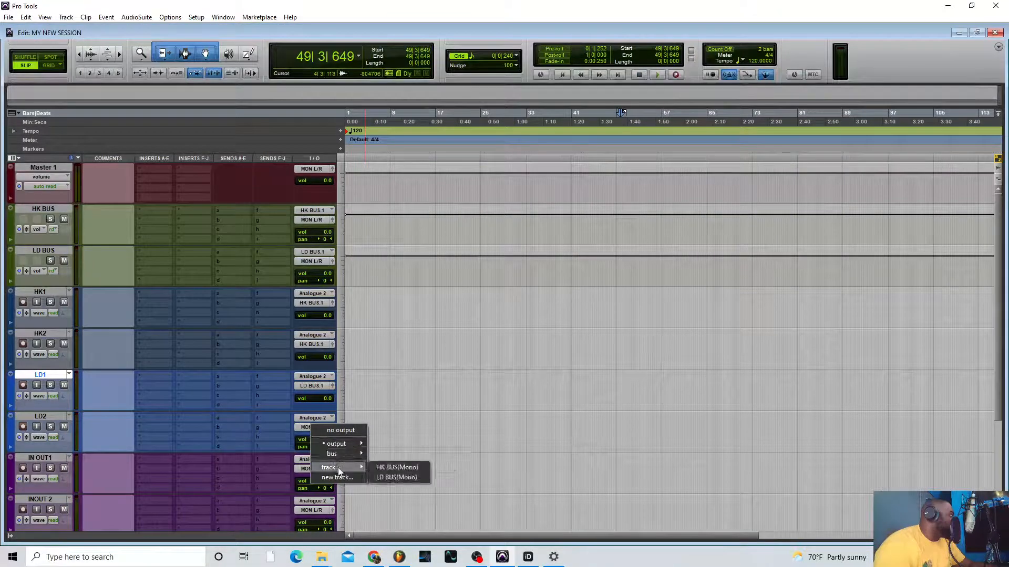
{"action": "left_click", "coordinate": [399, 478]}
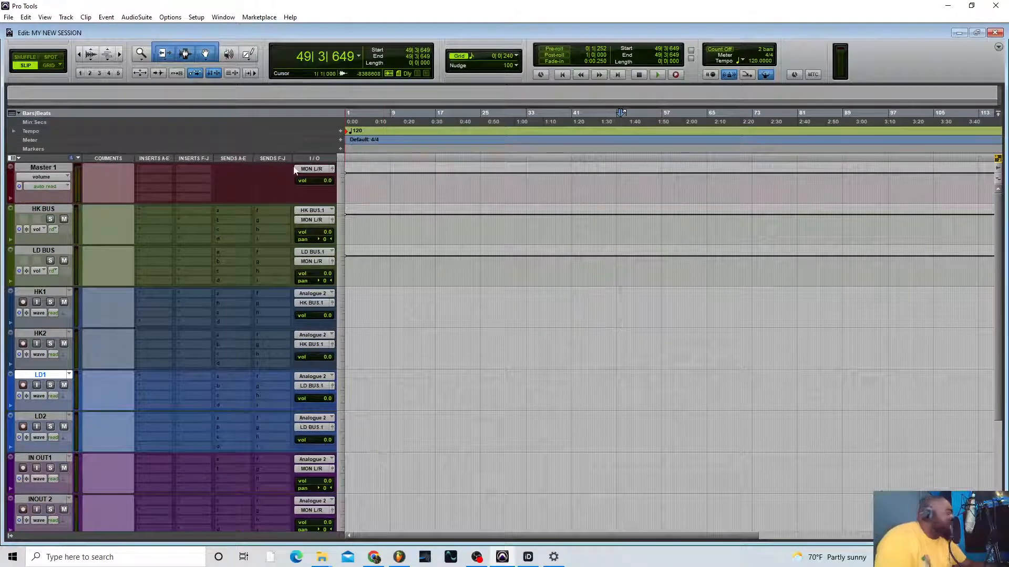
Create two new stereo Aux Input tracks
{"action": "scroll", "coordinate": [514, 481], "scroll_direction": "down", "scroll_amount": 3}
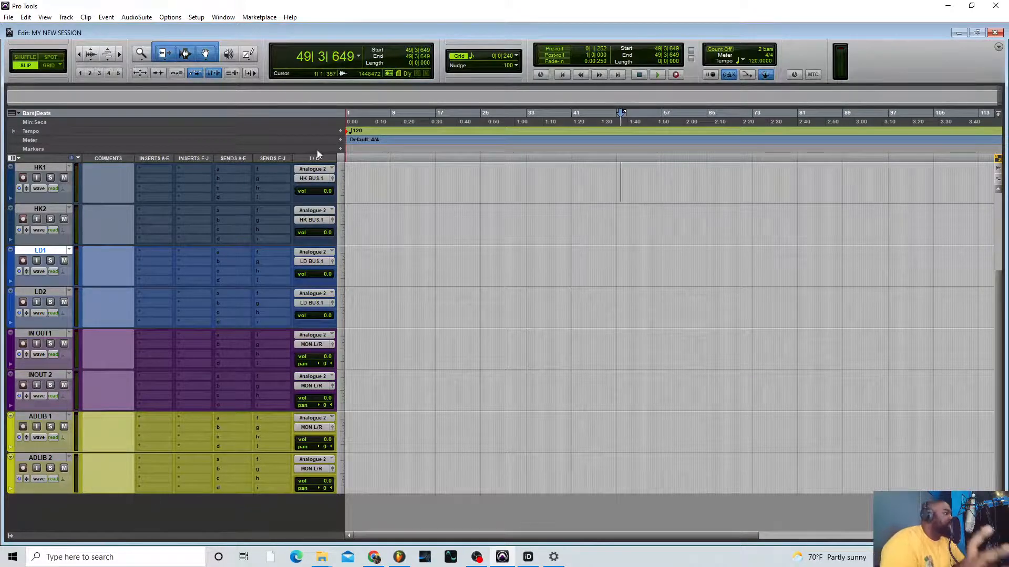
{"action": "left_click", "coordinate": [66, 18]}
{"action": "left_click", "coordinate": [74, 25]}
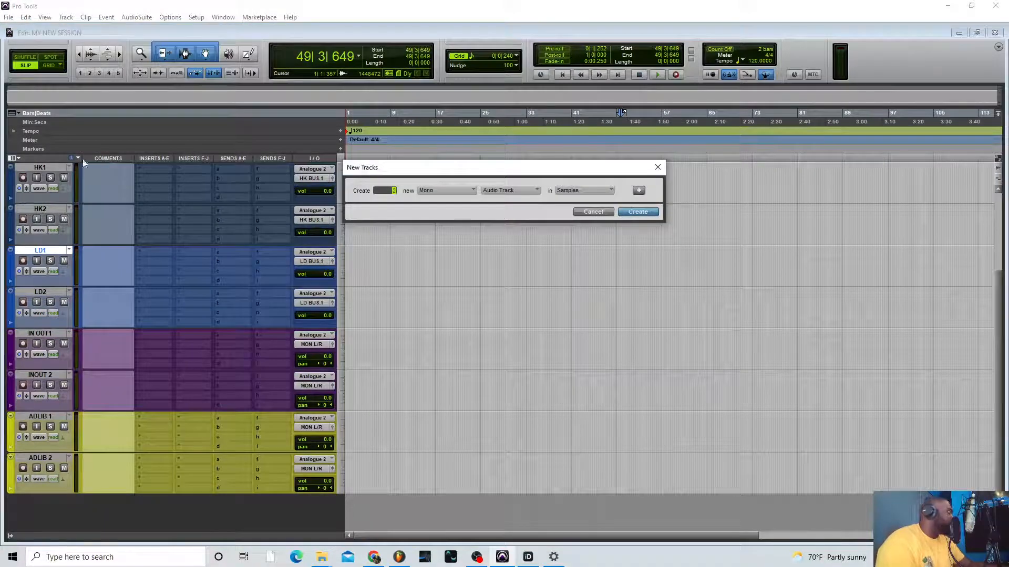
{"action": "type", "text": "2"}
{"action": "left_click", "coordinate": [426, 190]}
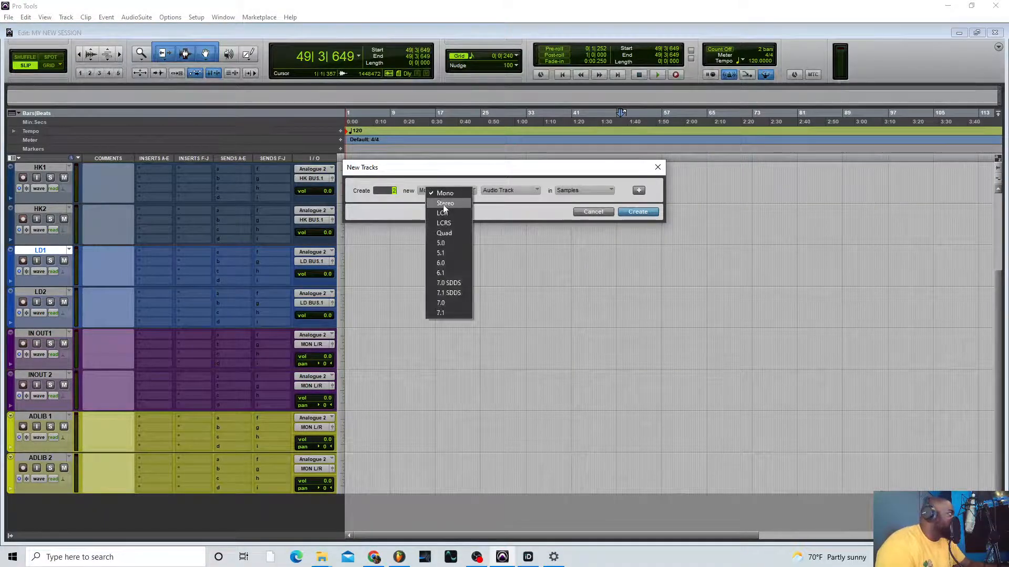
{"action": "left_click", "coordinate": [444, 206]}
{"action": "left_click", "coordinate": [509, 190]}
{"action": "left_click", "coordinate": [523, 202]}
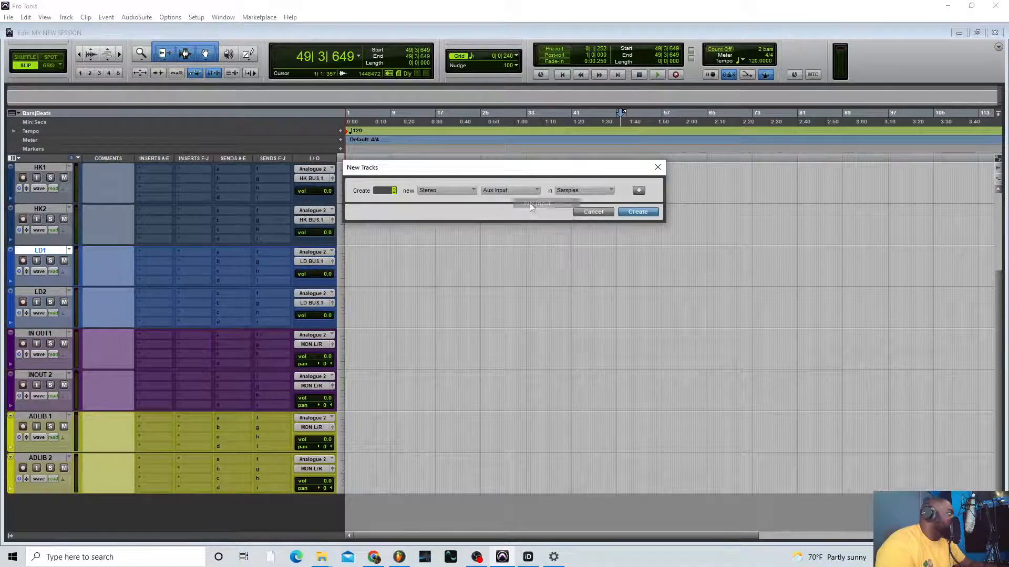
{"action": "left_click", "coordinate": [633, 212]}
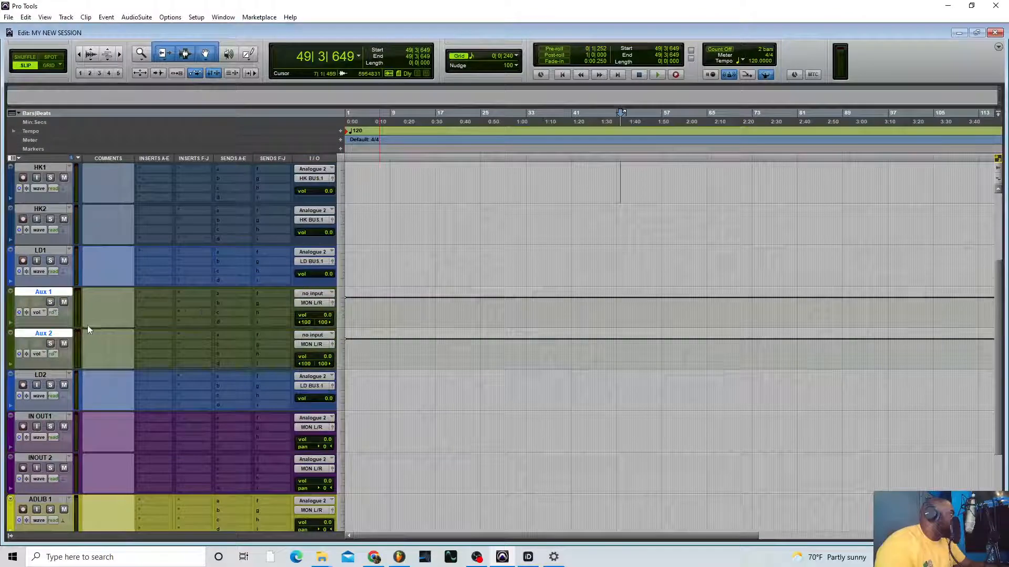
Rename the first new stereo aux track IN OUT BUS
{"action": "double_click", "coordinate": [43, 292]}
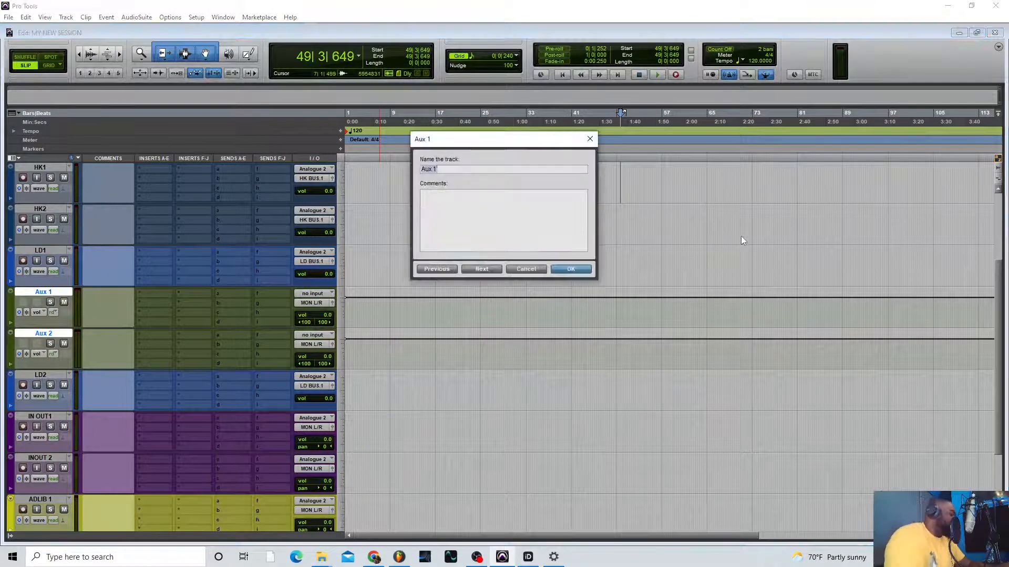
{"action": "type", "text": "IN OU"}
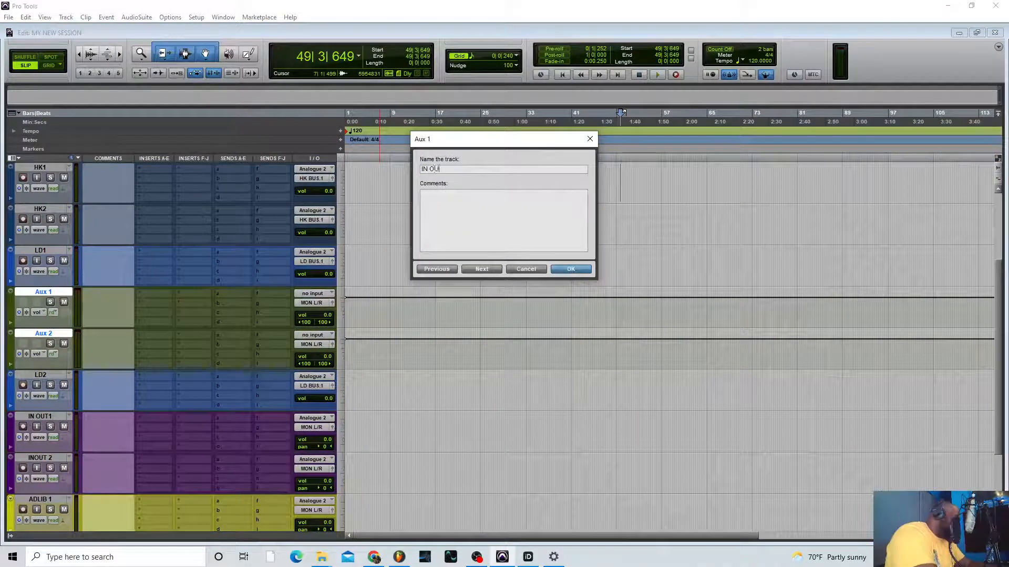
{"action": "type", "text": "T BUS"}
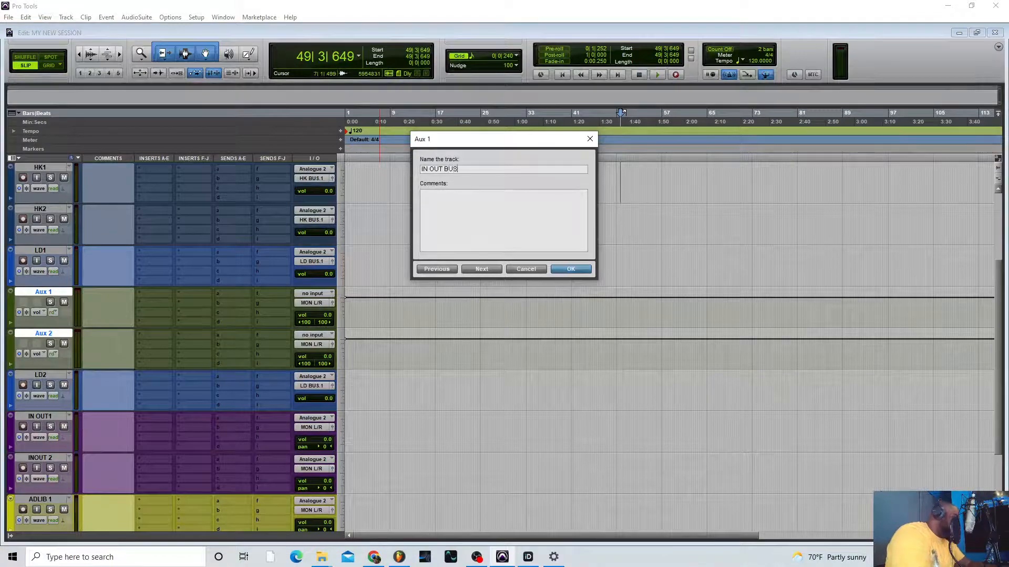
{"action": "key", "text": "Return"}
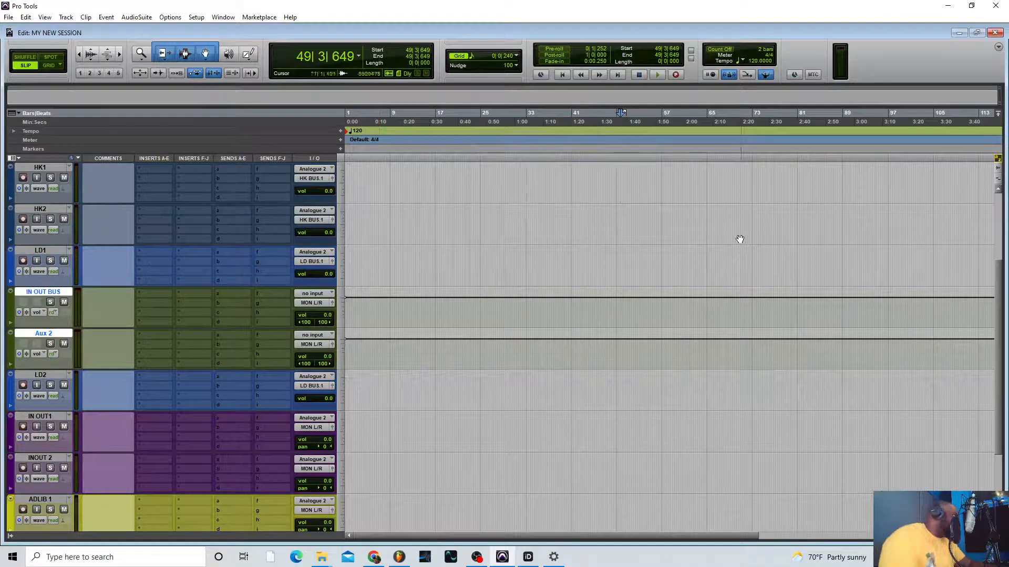
Rename the second new stereo aux track ADLIB BUS
{"action": "double_click", "coordinate": [52, 335]}
{"action": "type", "text": "AD"}
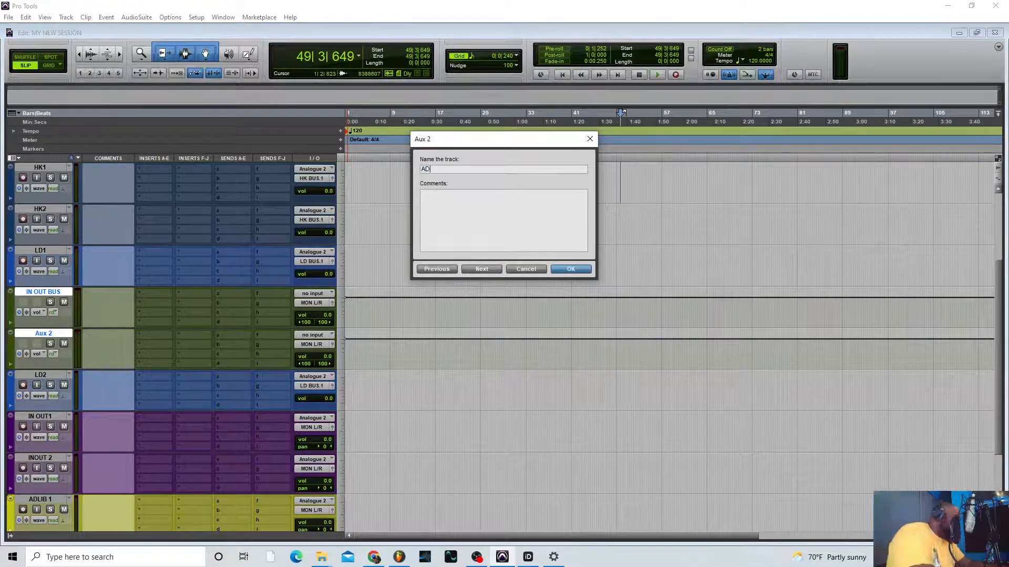
{"action": "type", "text": "LIB"}
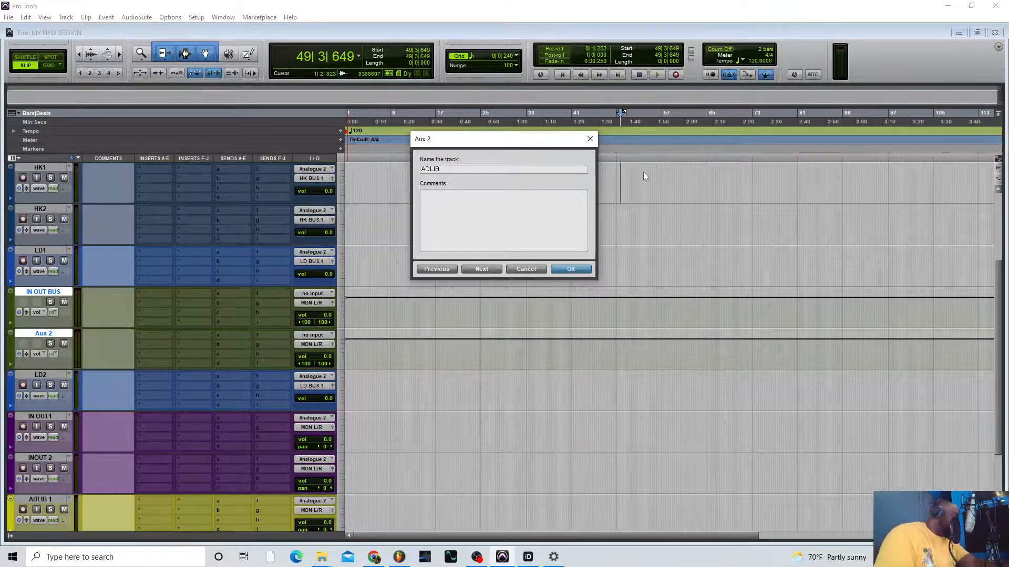
{"action": "type", "text": " BU"}
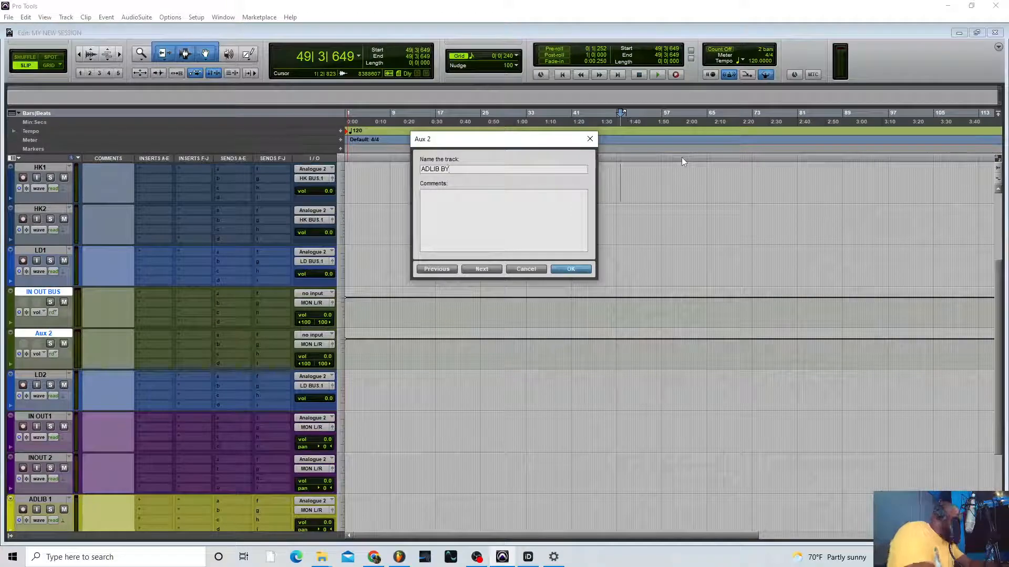
{"action": "type", "text": "S"}
{"action": "key", "text": "Return"}
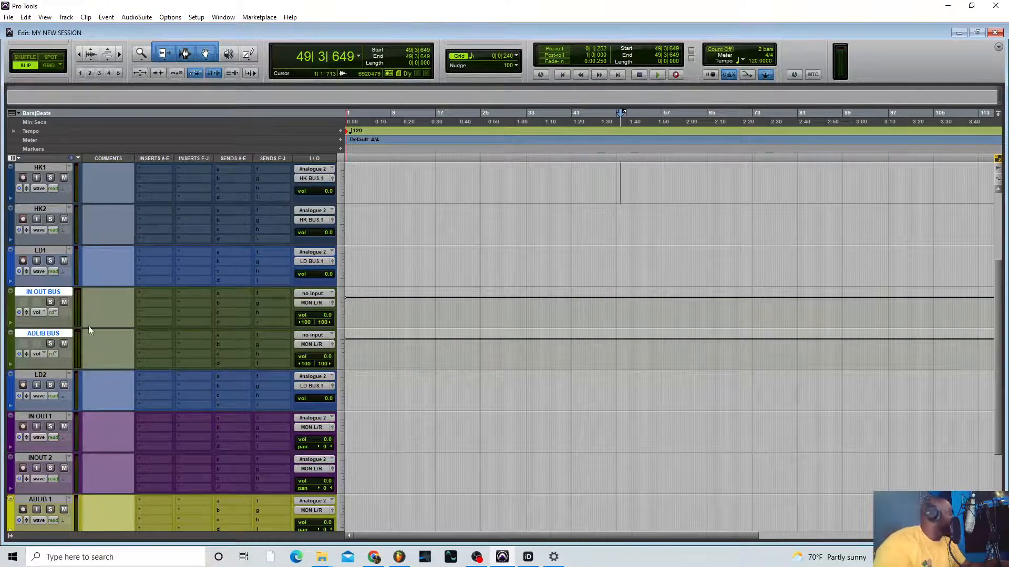
Move the IN OUT BUS and ADLIB BUS tracks up, placing them between the LD BUS and HK1 tracks
{"action": "scroll", "coordinate": [313, 309], "scroll_direction": "up", "scroll_amount": 3}
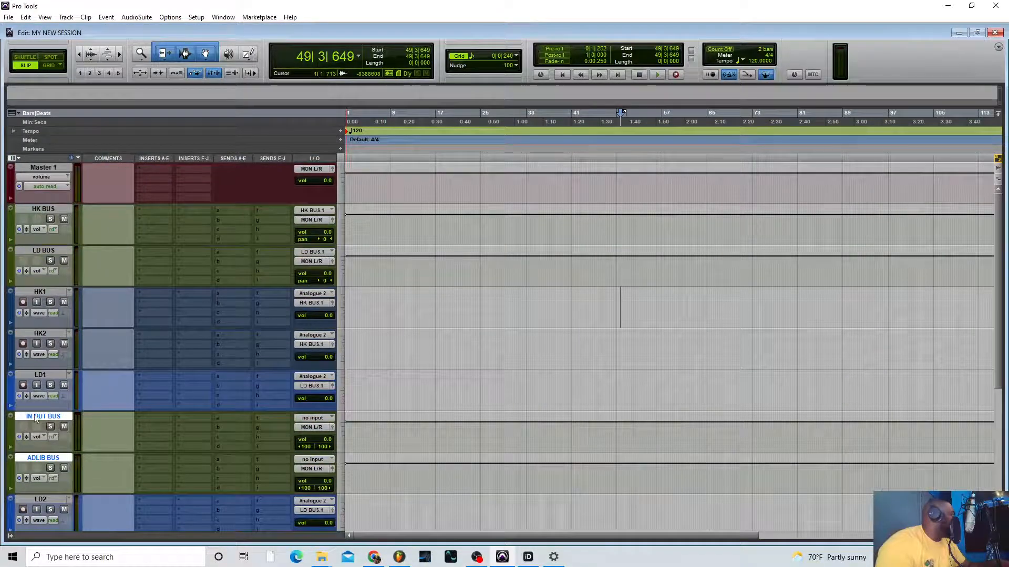
{"action": "left_click_drag", "start_coordinate": [36, 417], "coordinate": [59, 287]}
{"action": "scroll", "coordinate": [156, 334], "scroll_direction": "down", "scroll_amount": 3}
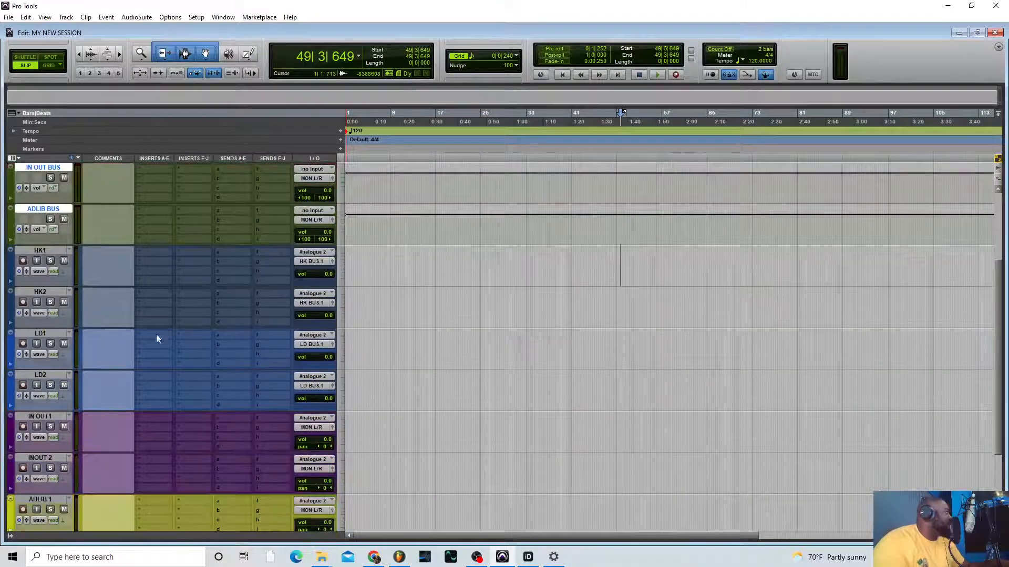
{"action": "scroll", "coordinate": [144, 401], "scroll_direction": "up", "scroll_amount": 3}
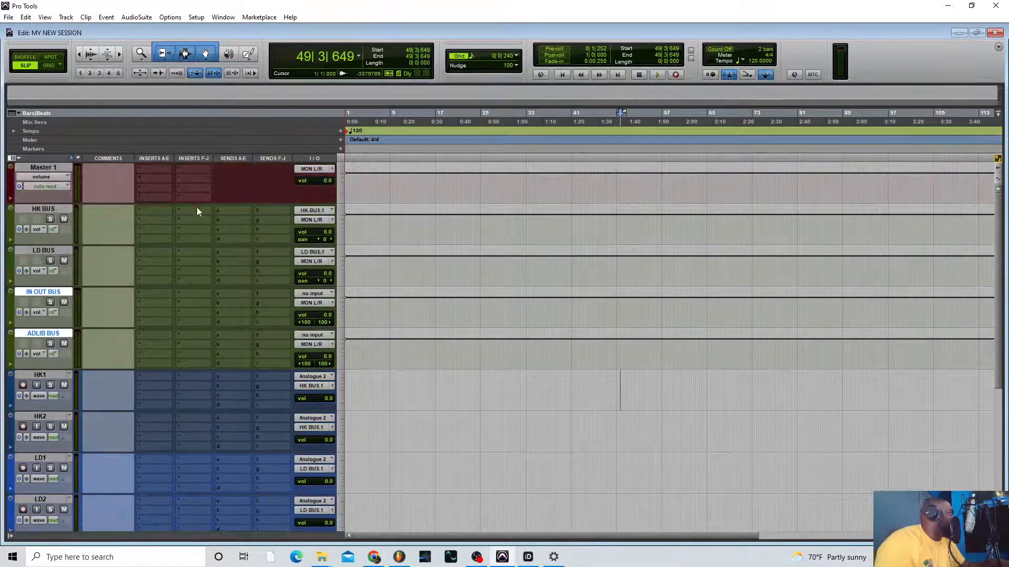
Route the outputs of the INOUT 2 and IN OUT1 tracks to the IN OUT BUS (Stereo) track
{"action": "scroll", "coordinate": [254, 395], "scroll_direction": "down", "scroll_amount": 4}
{"action": "scroll", "coordinate": [250, 404], "scroll_direction": "down", "scroll_amount": 2}
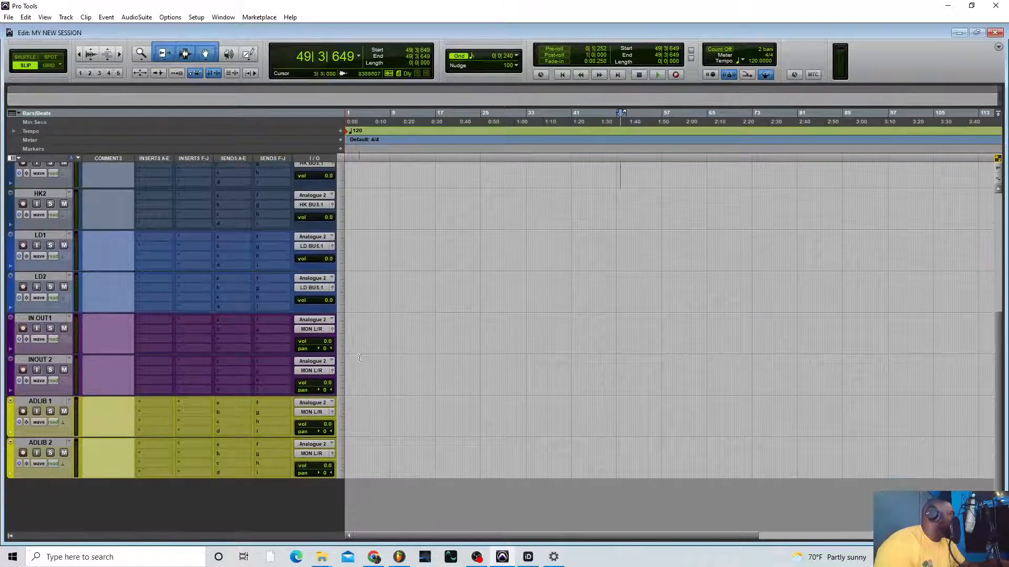
{"action": "left_click", "coordinate": [316, 328]}
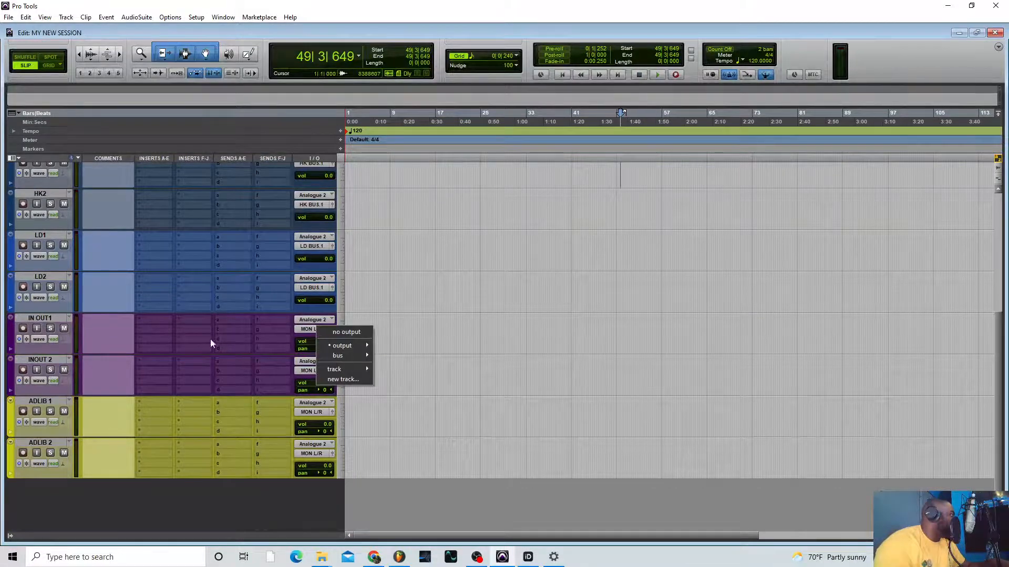
{"action": "left_click", "coordinate": [56, 317]}
{"action": "left_click", "coordinate": [48, 360], "text": "shift"}
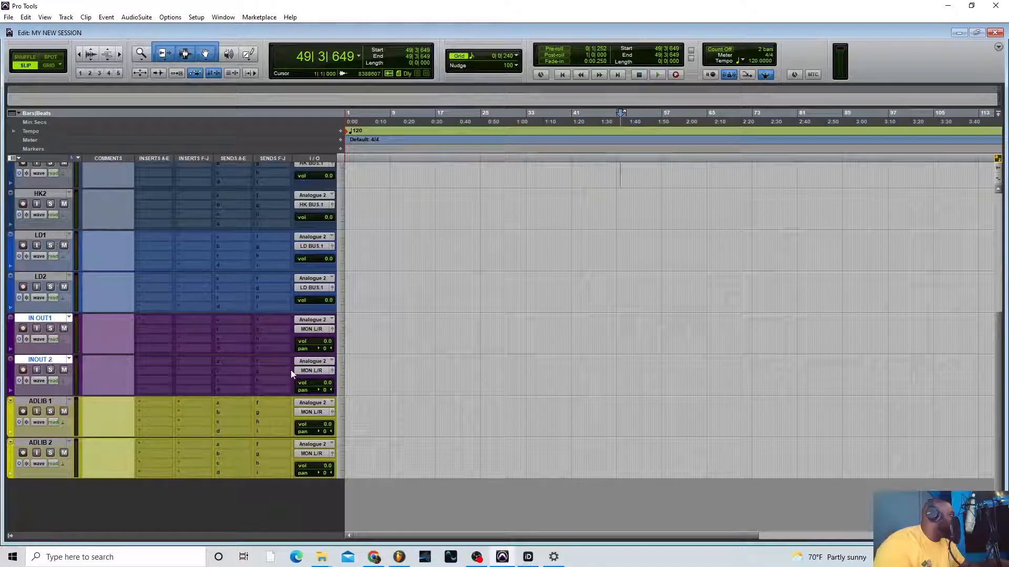
{"action": "left_click", "coordinate": [305, 371]}
{"action": "mouse_move", "coordinate": [330, 409]}
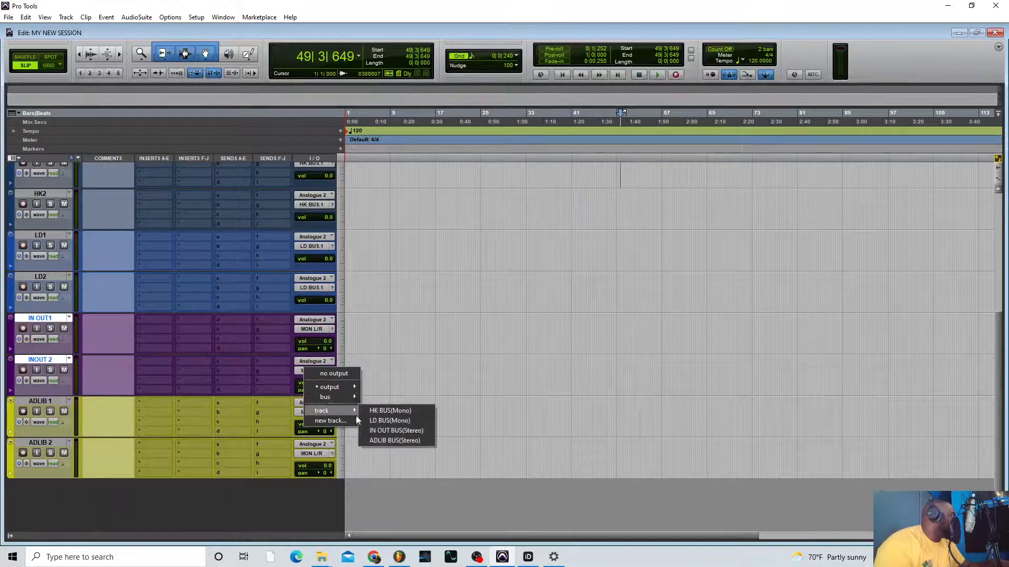
{"action": "left_click", "coordinate": [381, 431]}
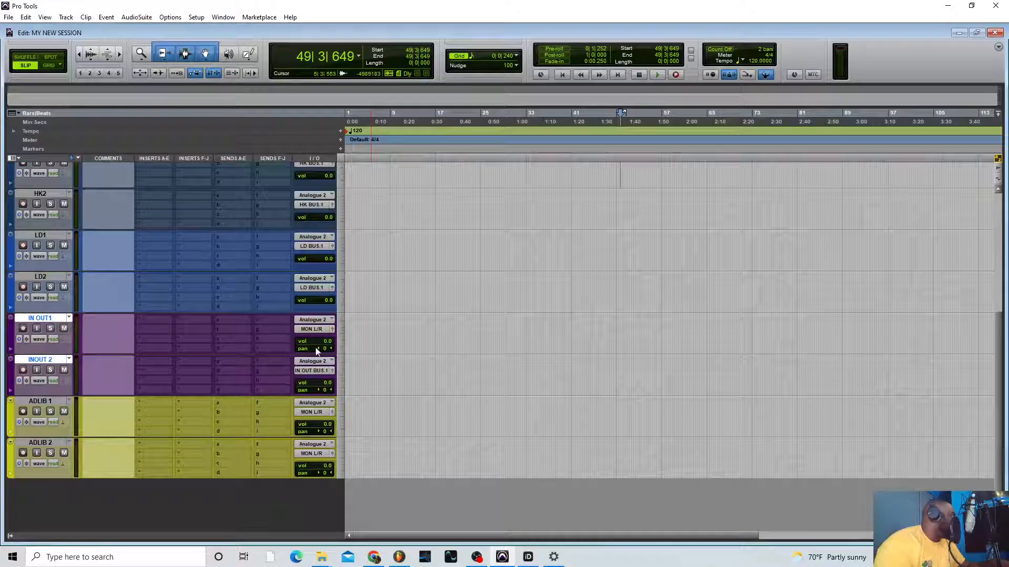
{"action": "left_click", "coordinate": [318, 331]}
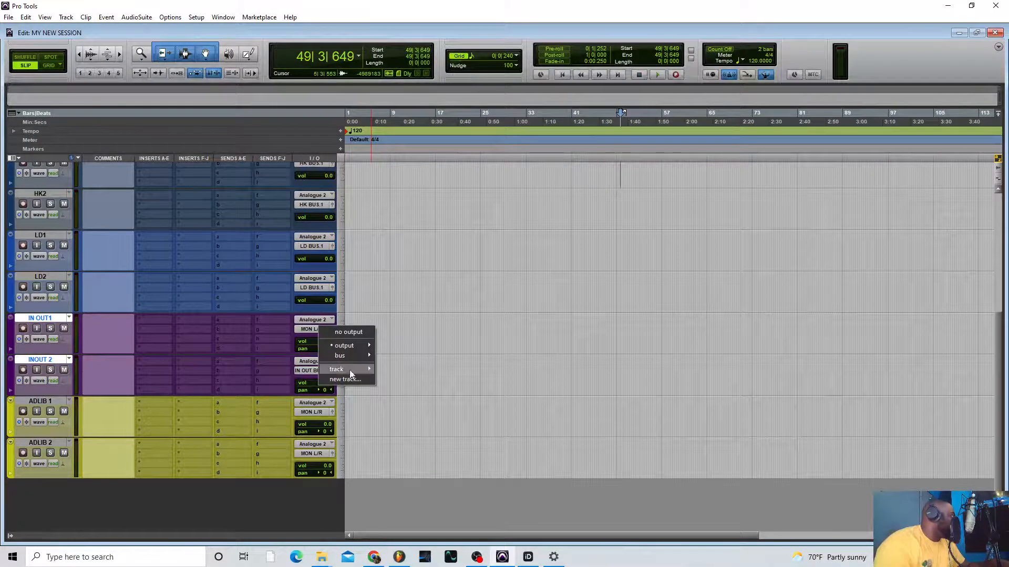
{"action": "mouse_move", "coordinate": [349, 370]}
{"action": "left_click", "coordinate": [404, 389]}
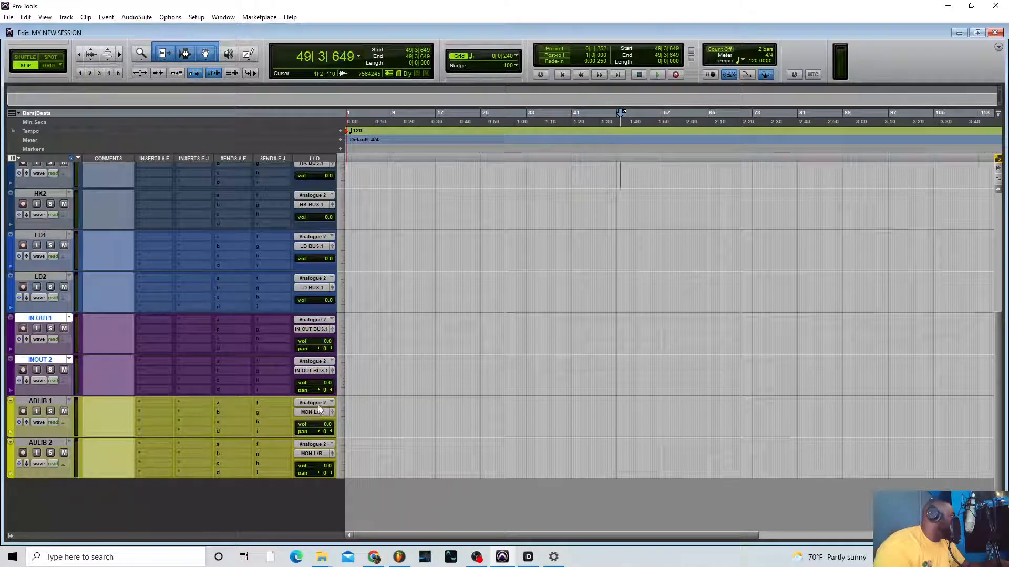
Route the outputs of the ADLIB 1 and ADLIB 2 tracks to the ADLIB BUS (Stereo) track
{"action": "left_click", "coordinate": [321, 411]}
{"action": "mouse_move", "coordinate": [351, 440]}
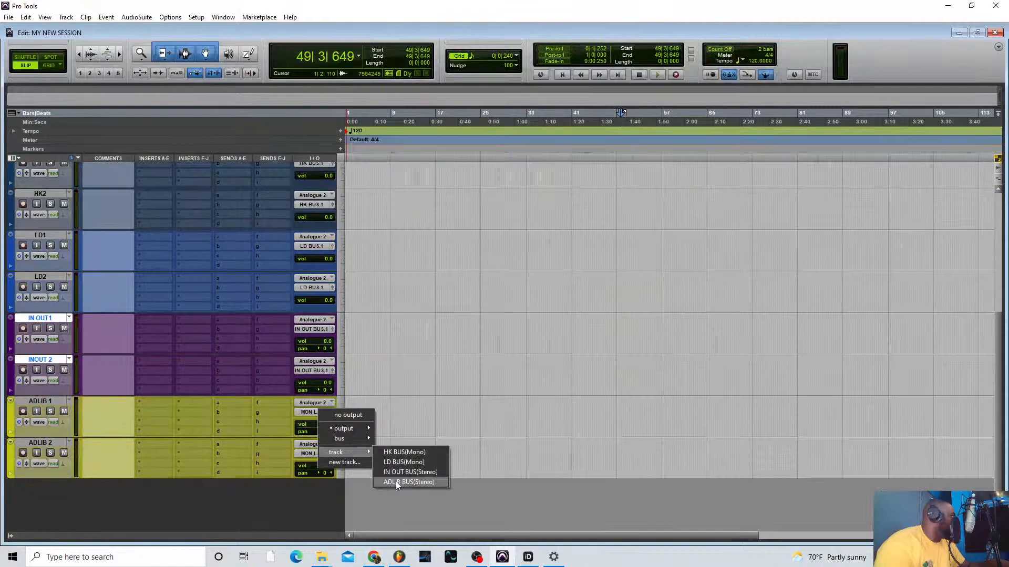
{"action": "left_click", "coordinate": [395, 481]}
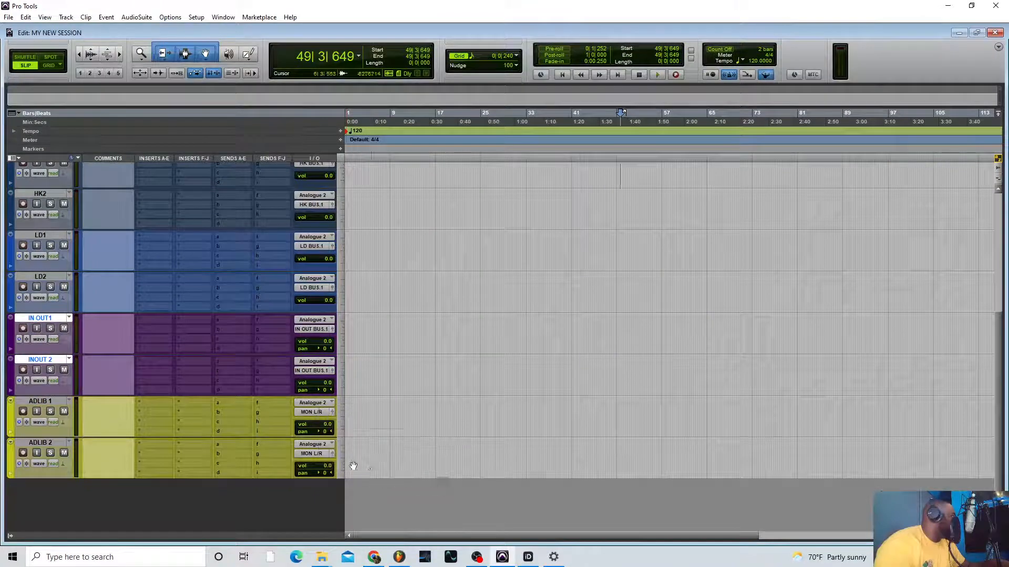
{"action": "left_click", "coordinate": [319, 455]}
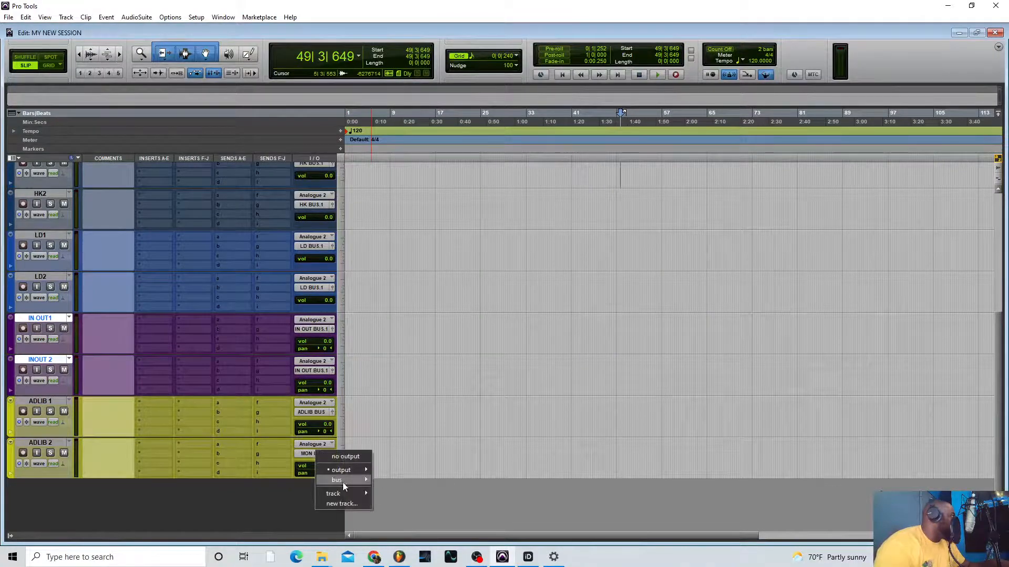
{"action": "mouse_move", "coordinate": [348, 490]}
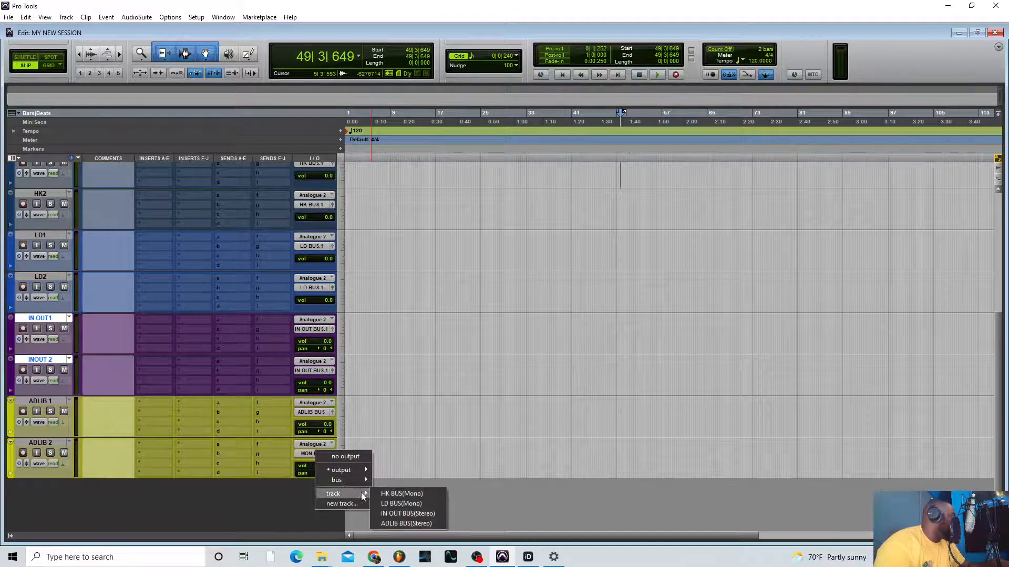
{"action": "left_click", "coordinate": [396, 521]}
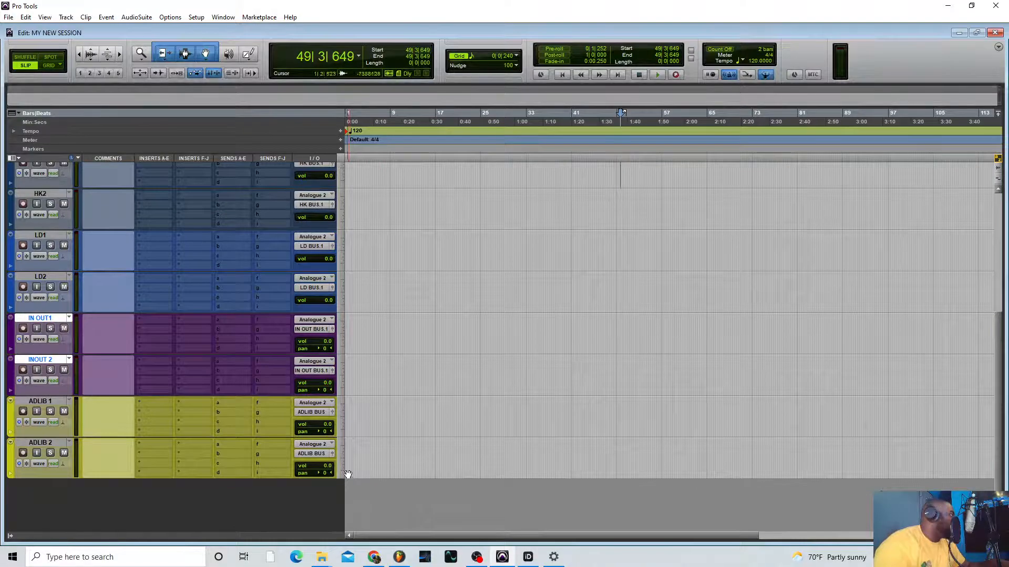
{"action": "scroll", "coordinate": [361, 336], "scroll_direction": "up", "scroll_amount": 3}
{"action": "scroll", "coordinate": [361, 336], "scroll_direction": "up", "scroll_amount": 3}
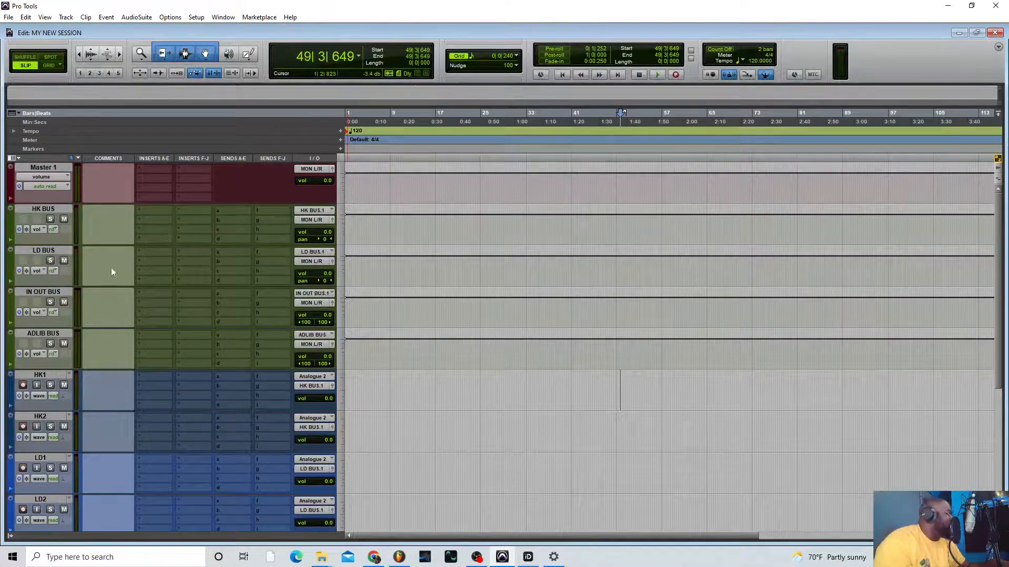
{"action": "scroll", "coordinate": [111, 271], "scroll_direction": "down", "scroll_amount": 6}
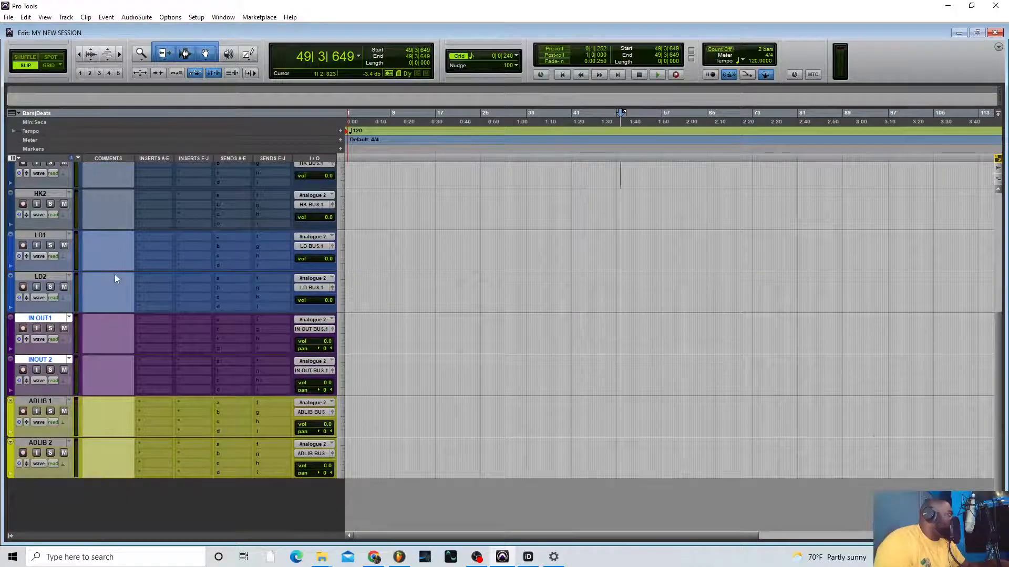
Create one new stereo aux input track directly below the four existing bus tracks
{"action": "scroll", "coordinate": [114, 274], "scroll_direction": "up", "scroll_amount": 6}
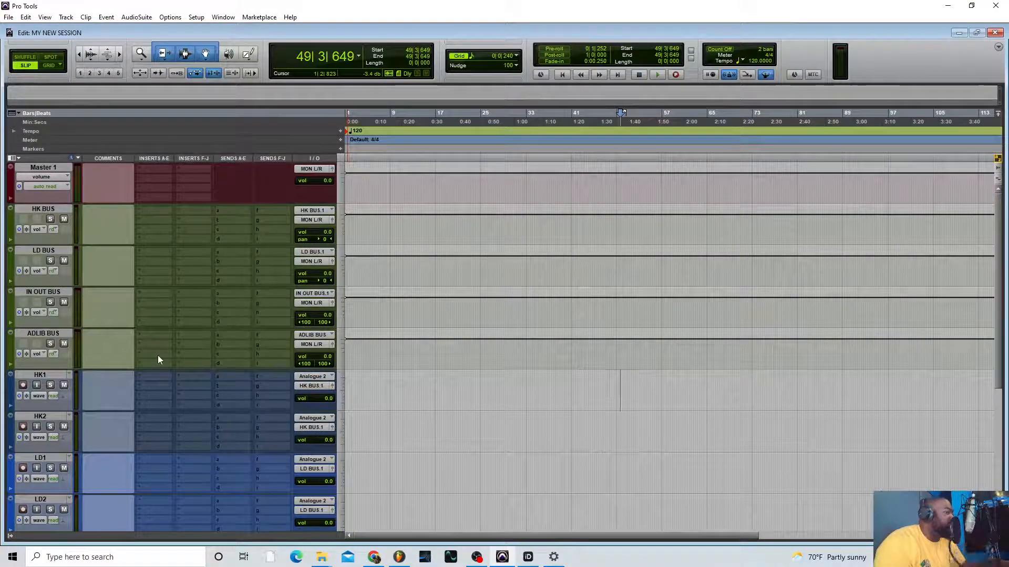
{"action": "left_click", "coordinate": [58, 209]}
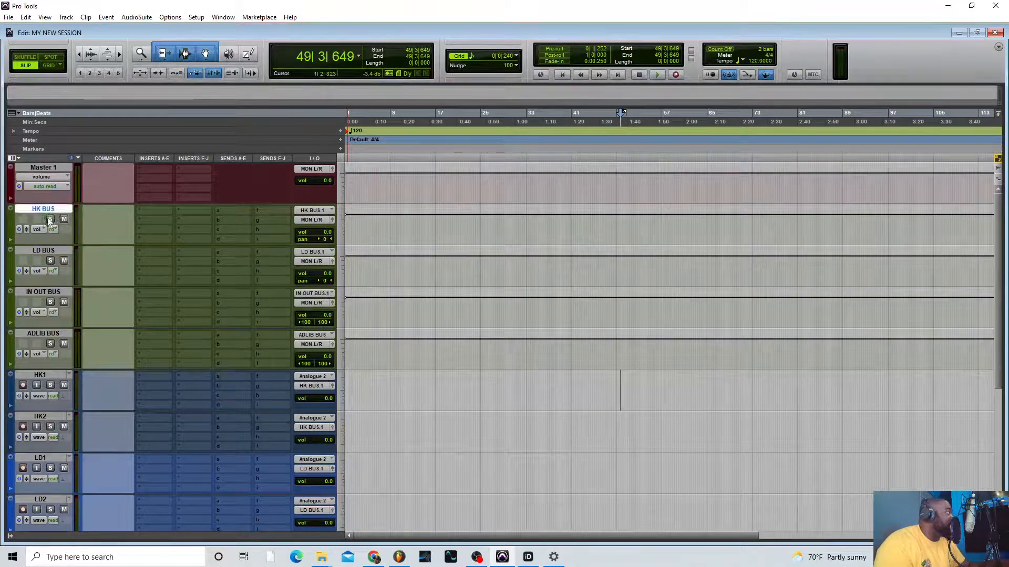
{"action": "left_click", "coordinate": [52, 250], "text": "shift"}
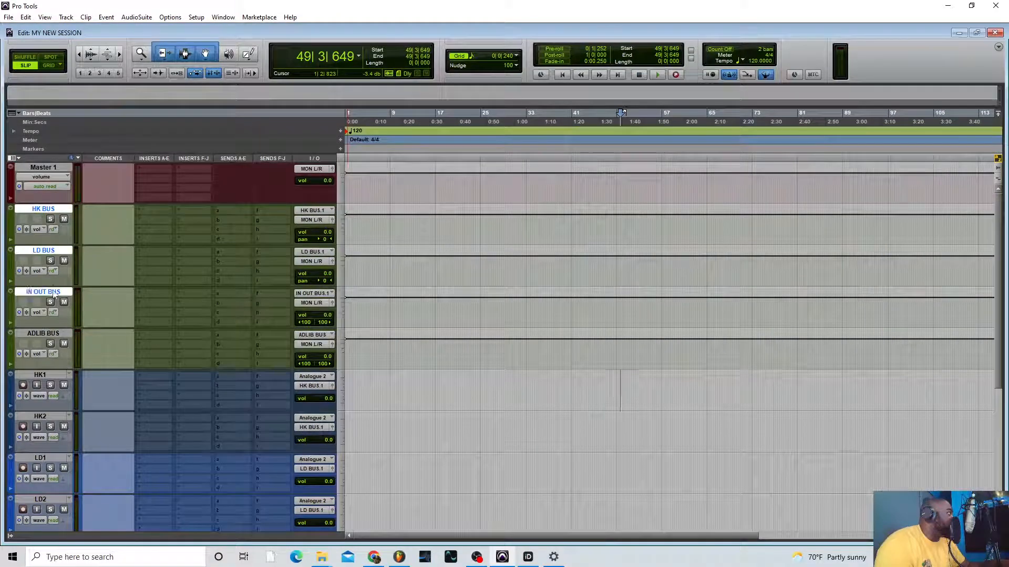
{"action": "left_click", "coordinate": [52, 334], "text": "shift"}
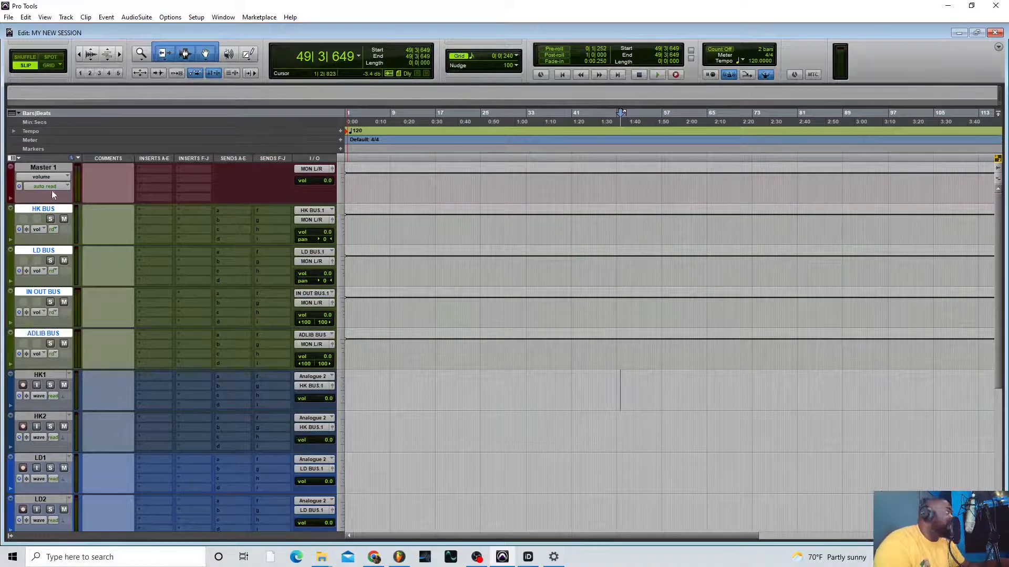
{"action": "left_click", "coordinate": [44, 17]}
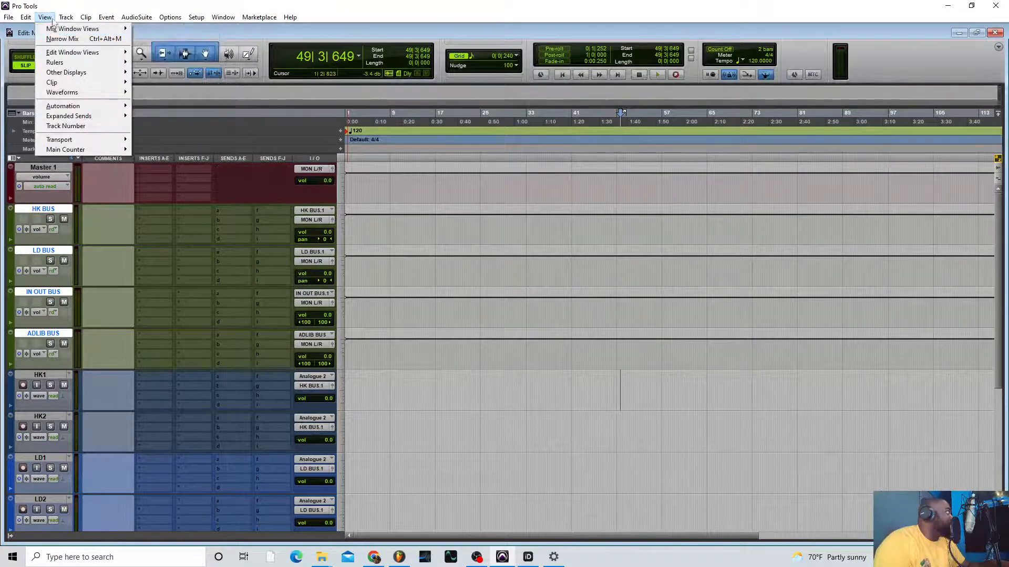
{"action": "left_click", "coordinate": [65, 18]}
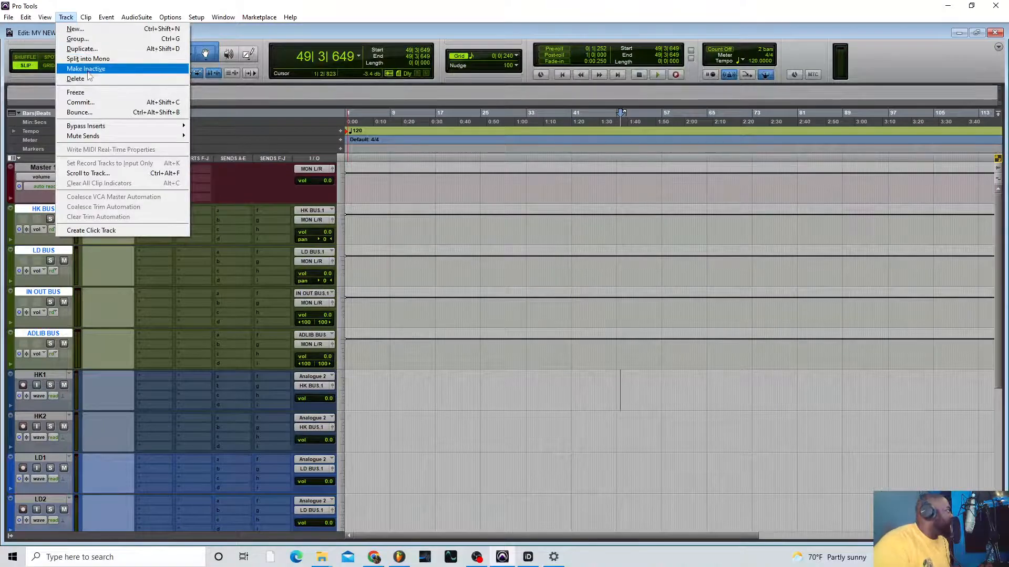
{"action": "left_click", "coordinate": [88, 31]}
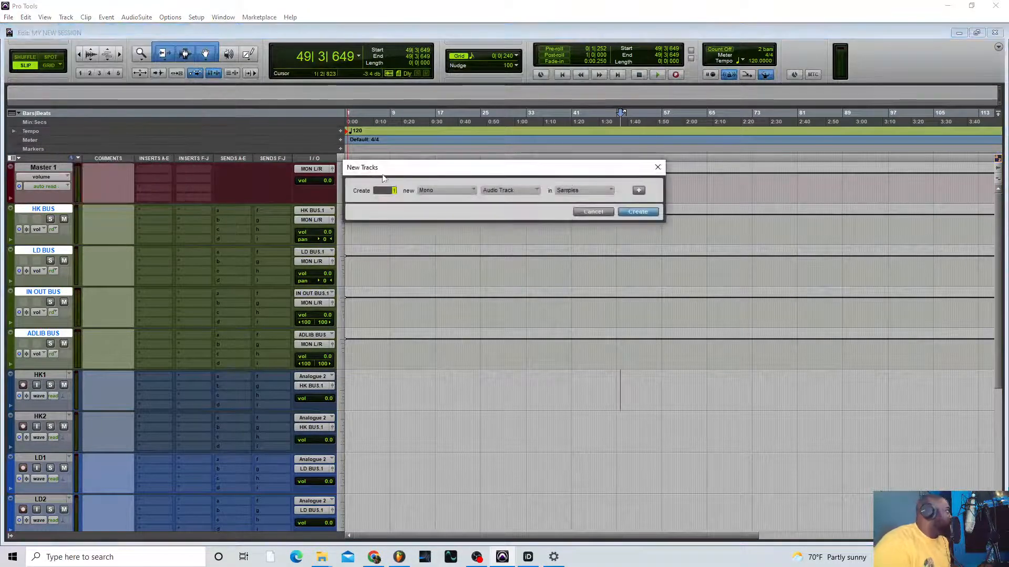
{"action": "left_click", "coordinate": [451, 191]}
{"action": "left_click", "coordinate": [459, 205]}
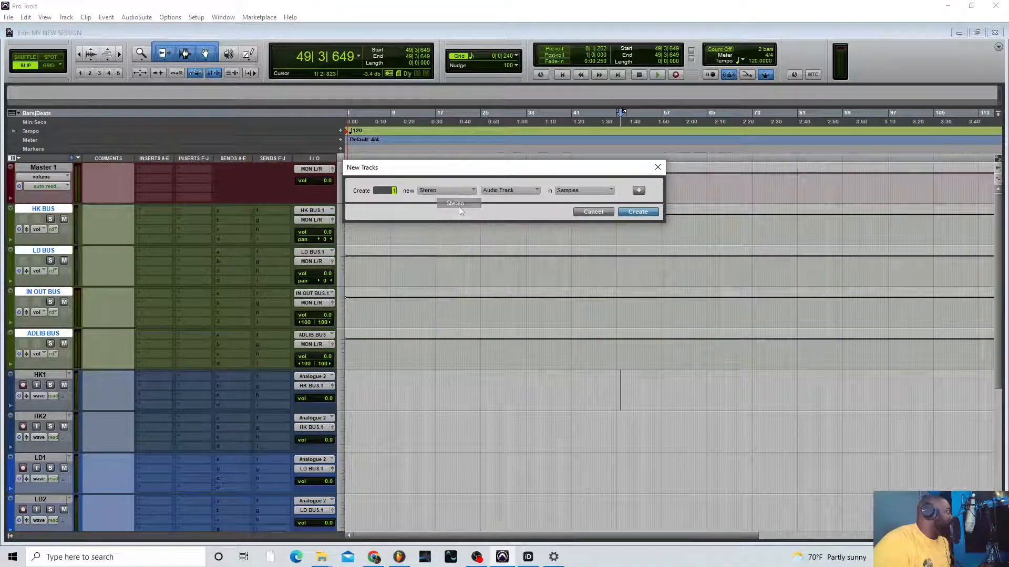
{"action": "left_click", "coordinate": [499, 190]}
{"action": "left_click", "coordinate": [515, 205]}
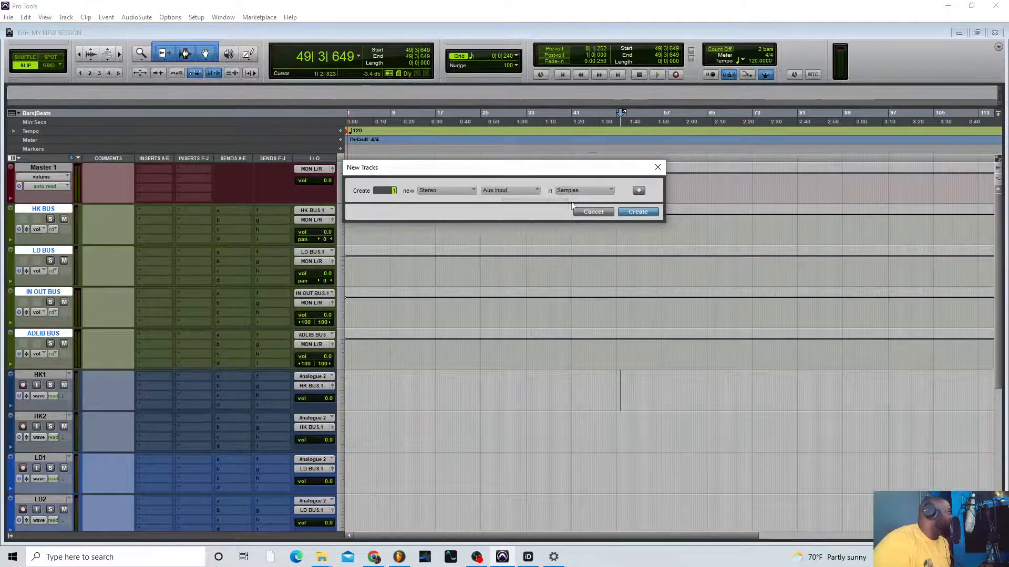
{"action": "left_click", "coordinate": [642, 212]}
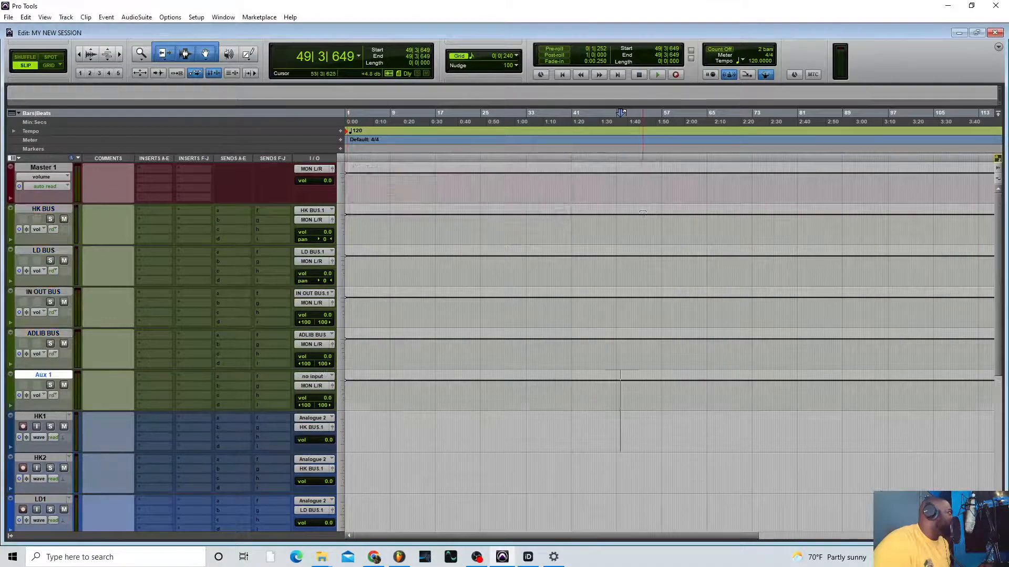
Rename the new stereo aux track ALL VOX BUS
{"action": "double_click", "coordinate": [43, 377]}
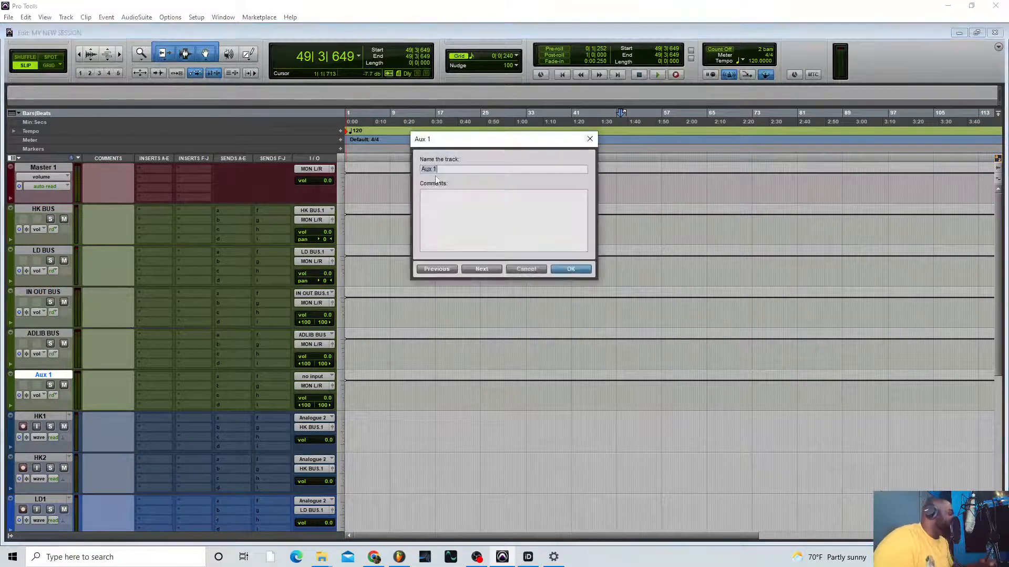
{"action": "type", "text": "ALL V"}
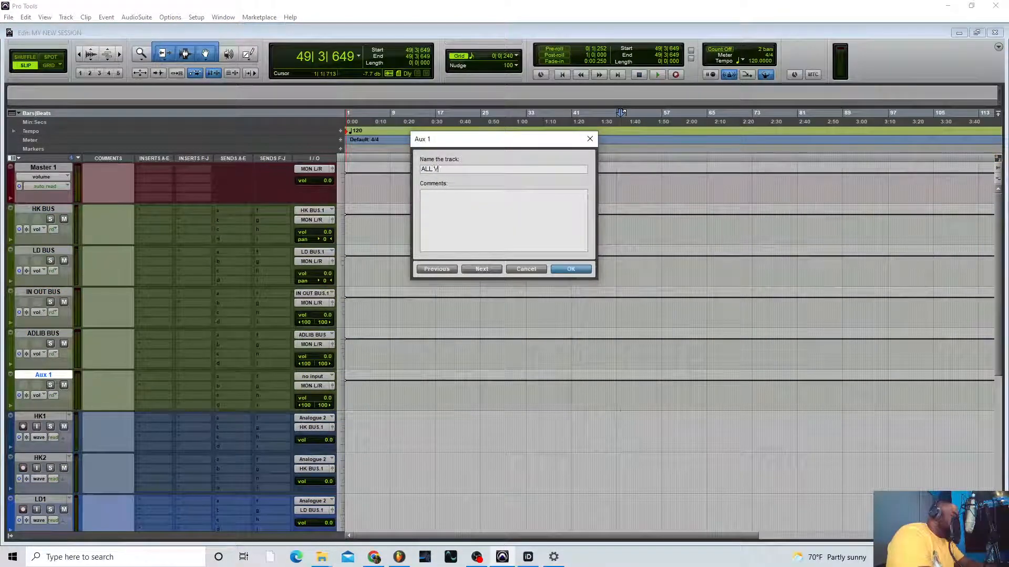
{"action": "type", "text": "OX"}
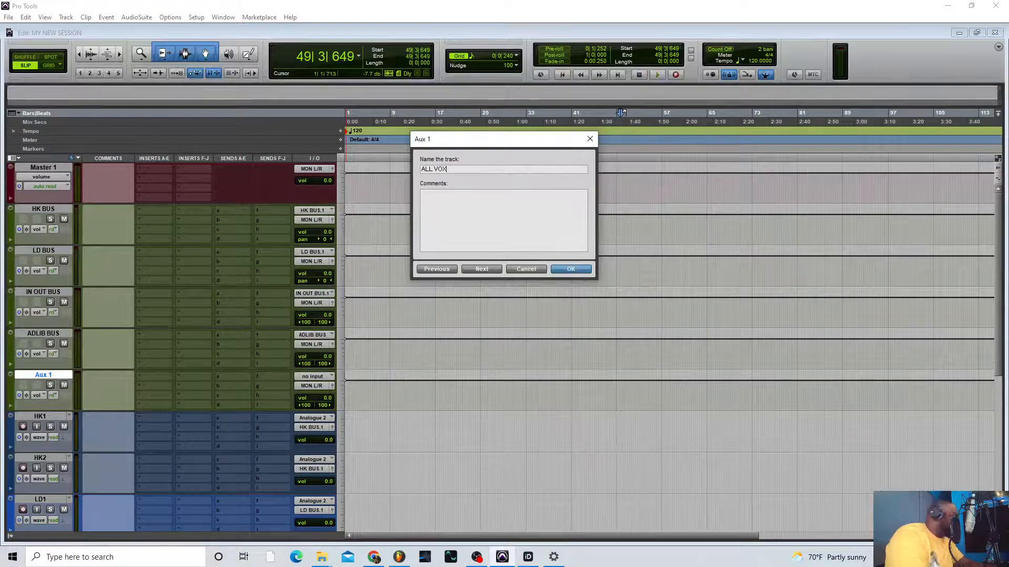
{"action": "type", "text": " BUS"}
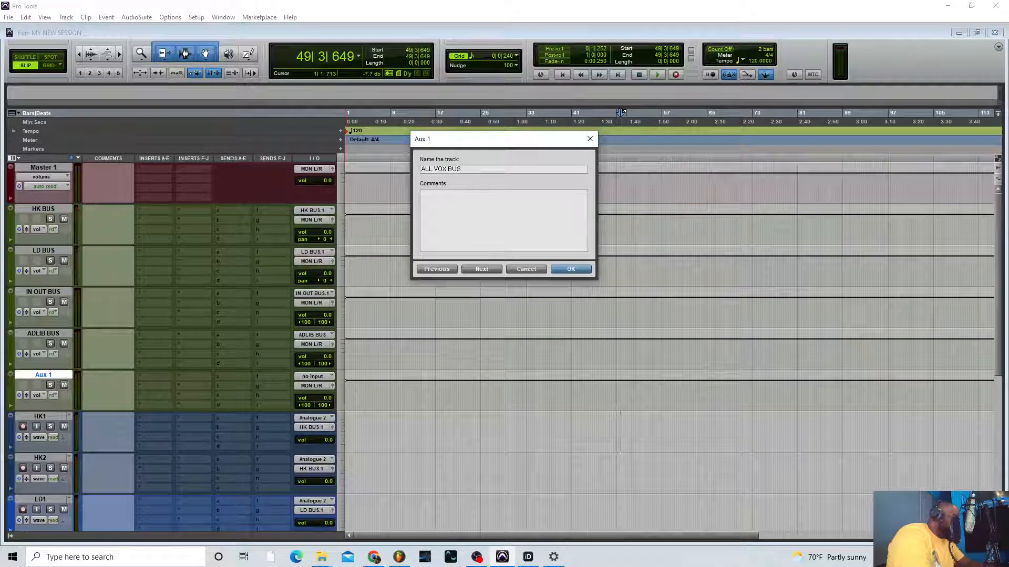
{"action": "key", "text": "Return"}
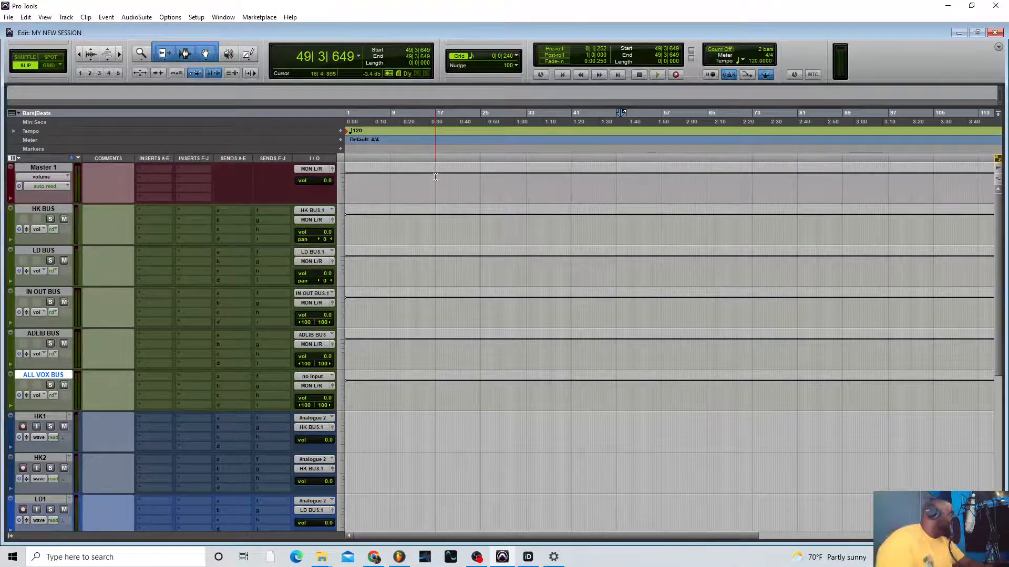
Color the ALL VOX BUS track dark teal, keeping its inserts empty
{"action": "double_click", "coordinate": [11, 384]}
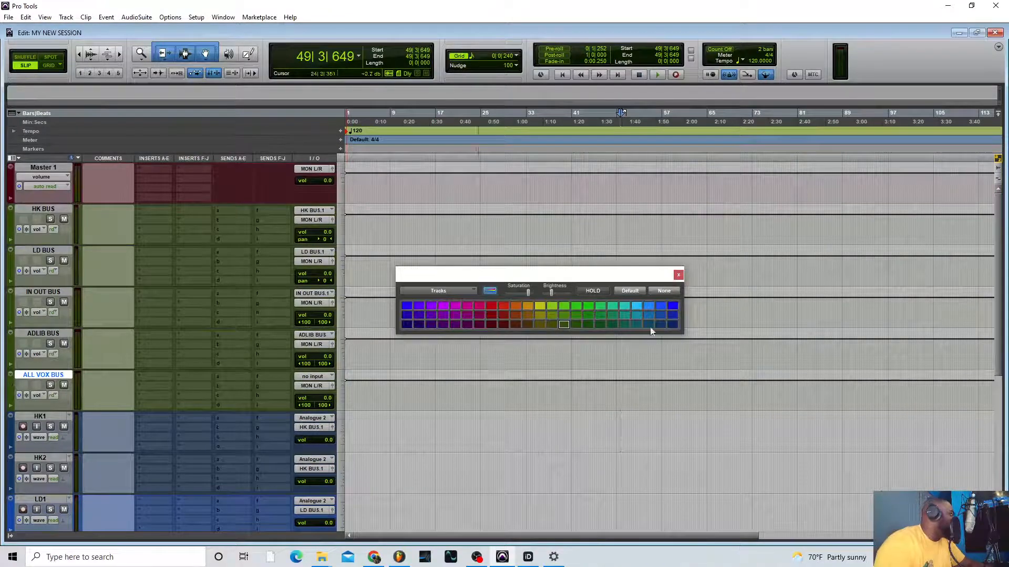
{"action": "left_click", "coordinate": [625, 326]}
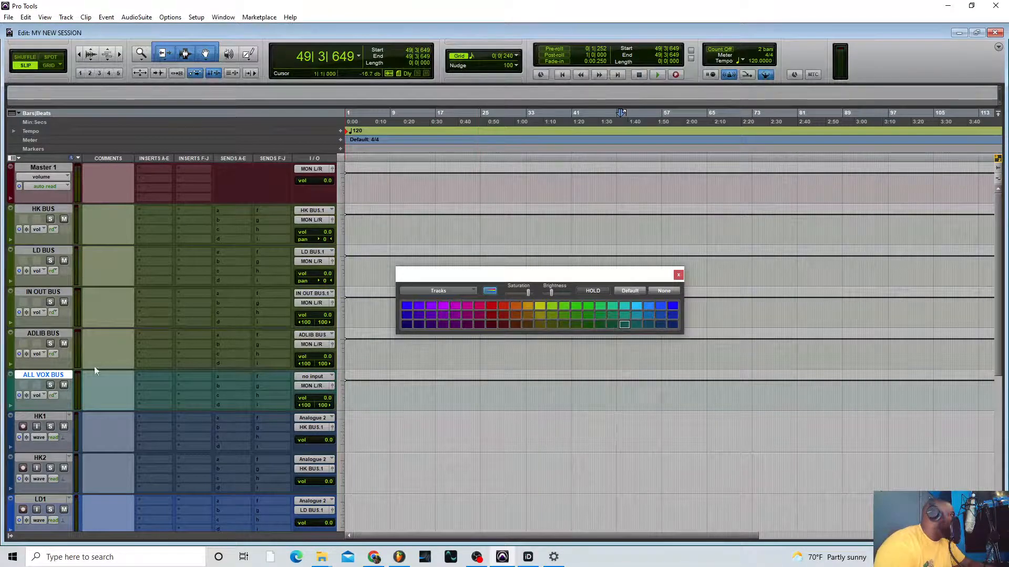
{"action": "left_click", "coordinate": [95, 392]}
{"action": "left_click", "coordinate": [150, 396]}
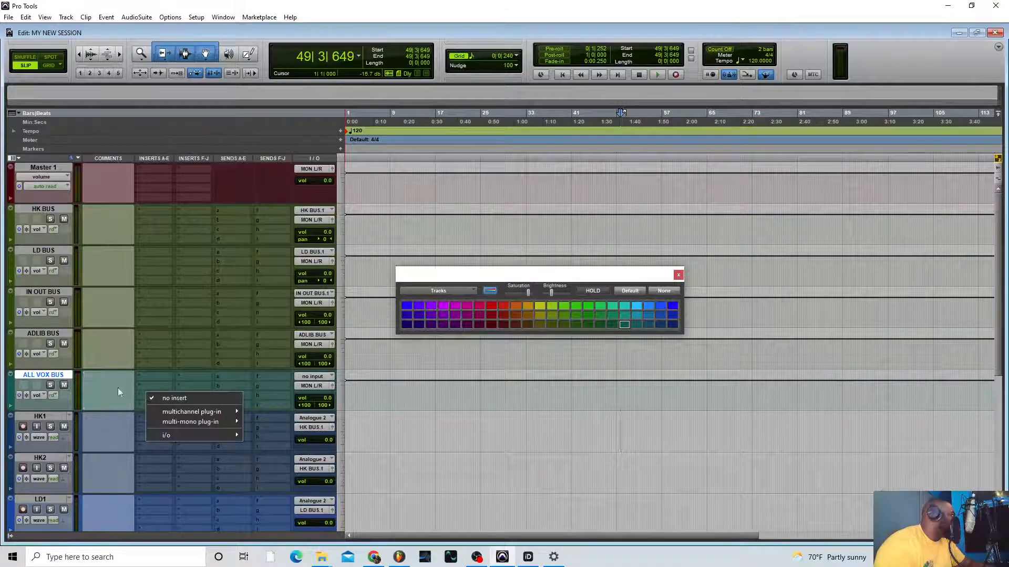
{"action": "left_click", "coordinate": [51, 377]}
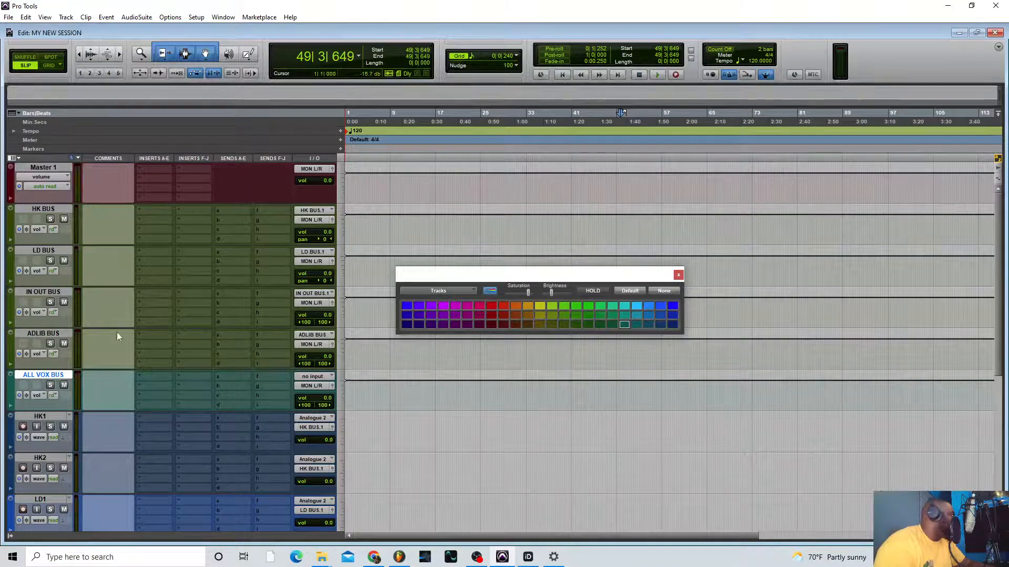
Route the outputs of the HK BUS and LD BUS tracks to the ALL VOX BUS (Stereo) track
{"action": "left_click", "coordinate": [315, 211]}
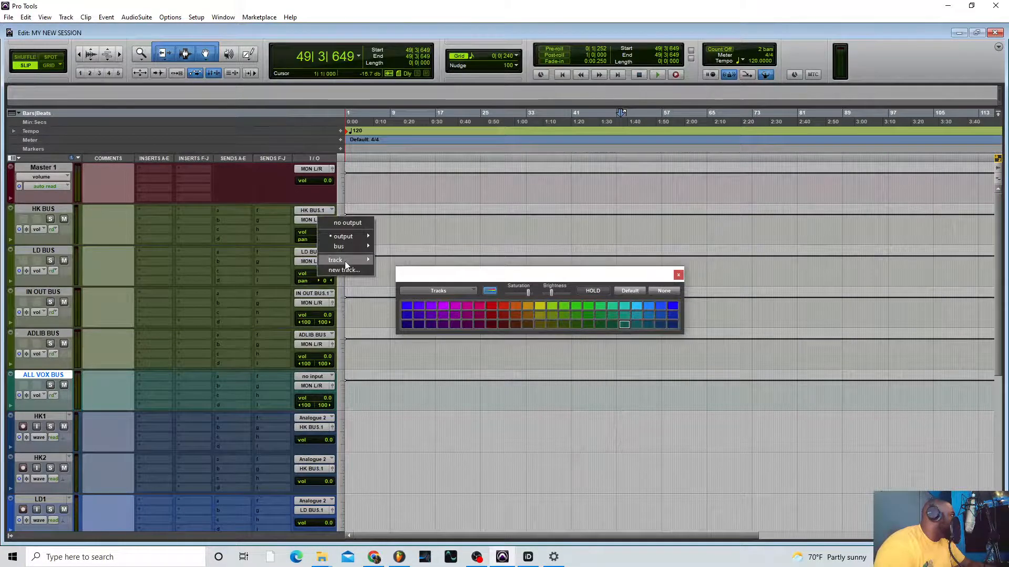
{"action": "mouse_move", "coordinate": [346, 265]}
{"action": "left_click", "coordinate": [406, 296]}
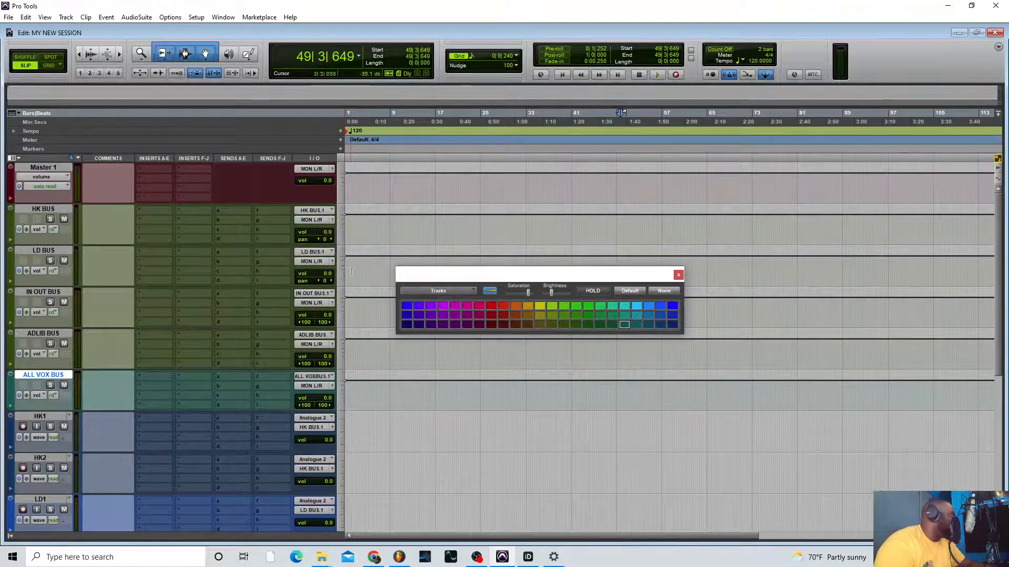
{"action": "left_click", "coordinate": [320, 261]}
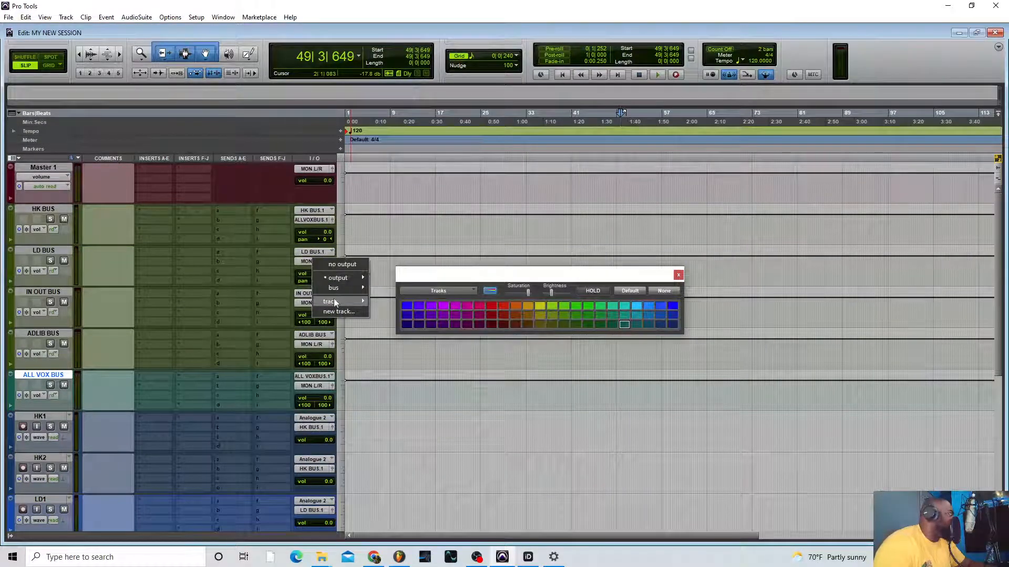
{"action": "mouse_move", "coordinate": [334, 302]}
{"action": "left_click", "coordinate": [404, 339]}
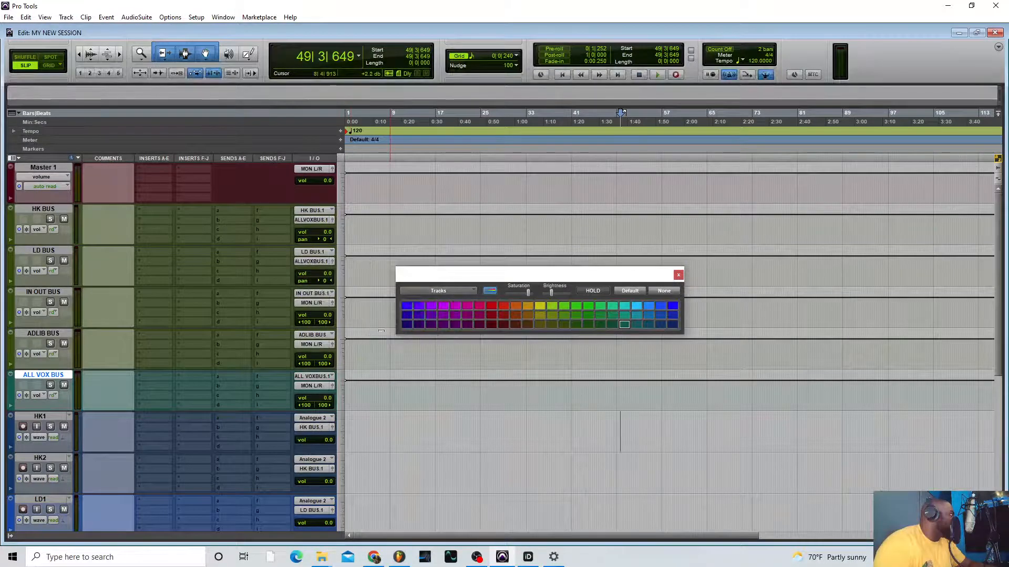
Route the outputs of the IN OUT BUS and ADLIB BUS tracks to the ALL VOX BUS (Stereo) track
{"action": "left_click", "coordinate": [313, 308]}
{"action": "mouse_move", "coordinate": [341, 347]}
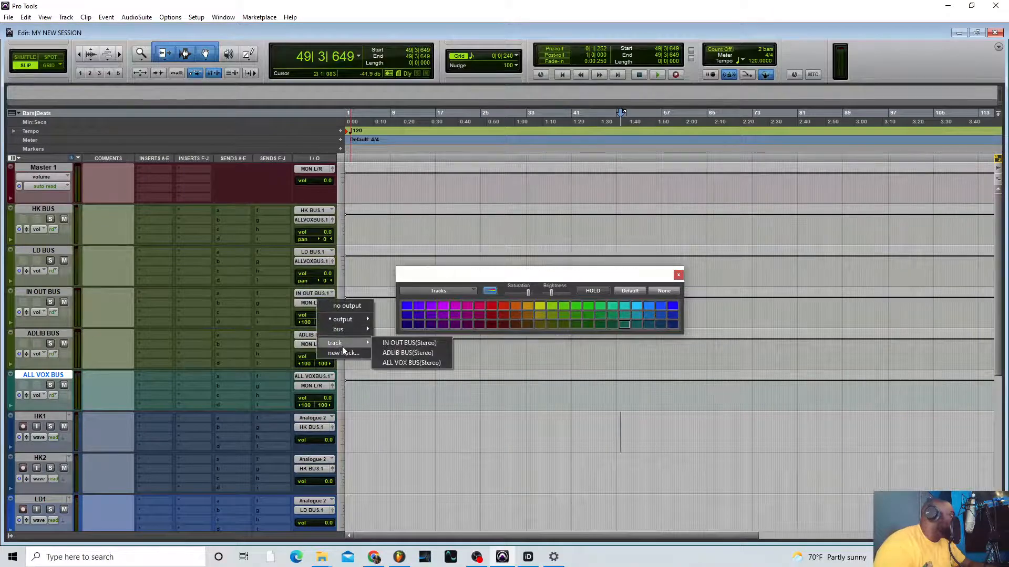
{"action": "left_click", "coordinate": [391, 363]}
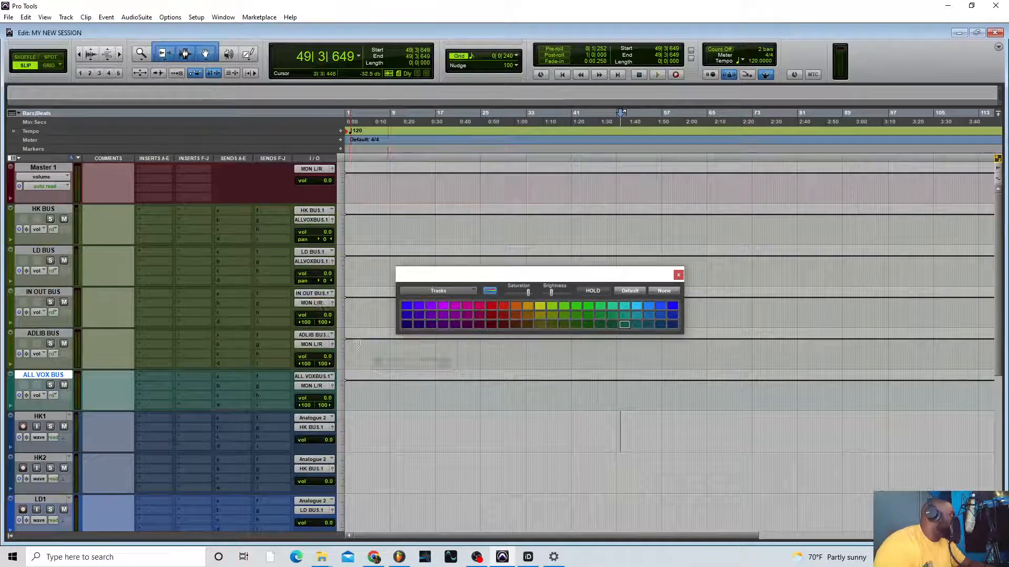
{"action": "left_click", "coordinate": [318, 346]}
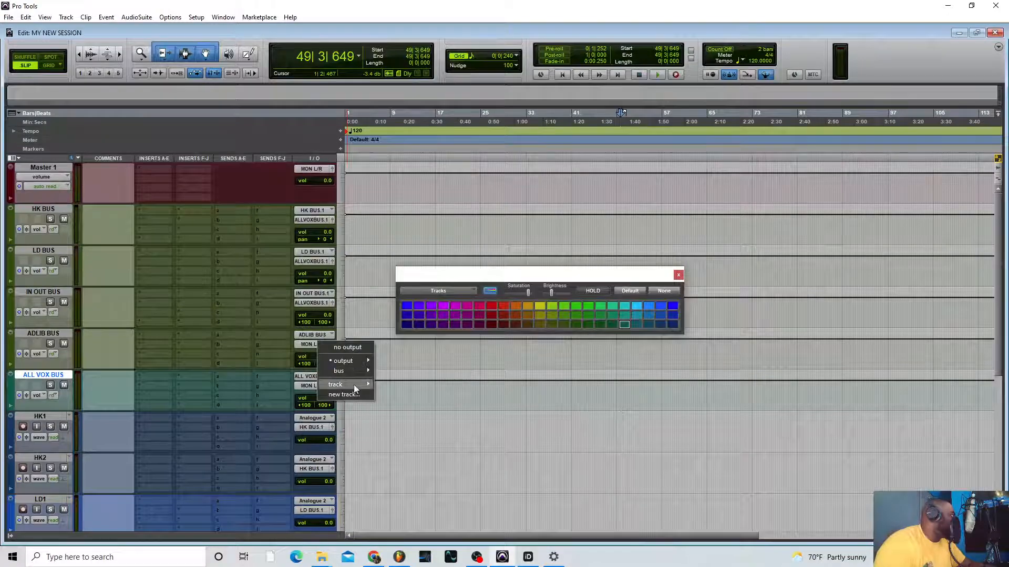
{"action": "mouse_move", "coordinate": [354, 385]}
{"action": "left_click", "coordinate": [395, 404]}
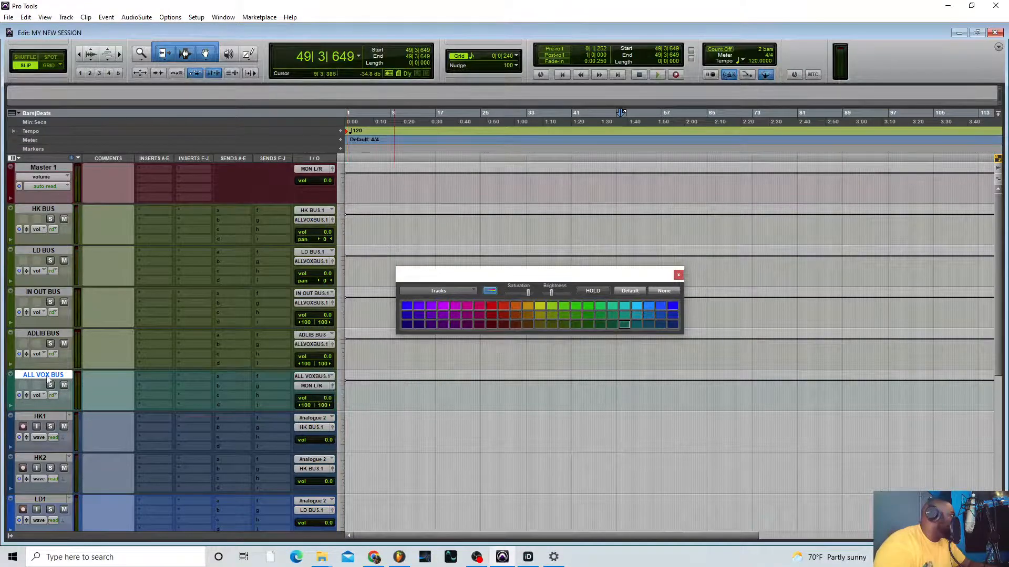
Move the ALL VOX BUS track up, placing it between the Master 1 and HK BUS tracks
{"action": "left_click_drag", "start_coordinate": [51, 379], "coordinate": [68, 208]}
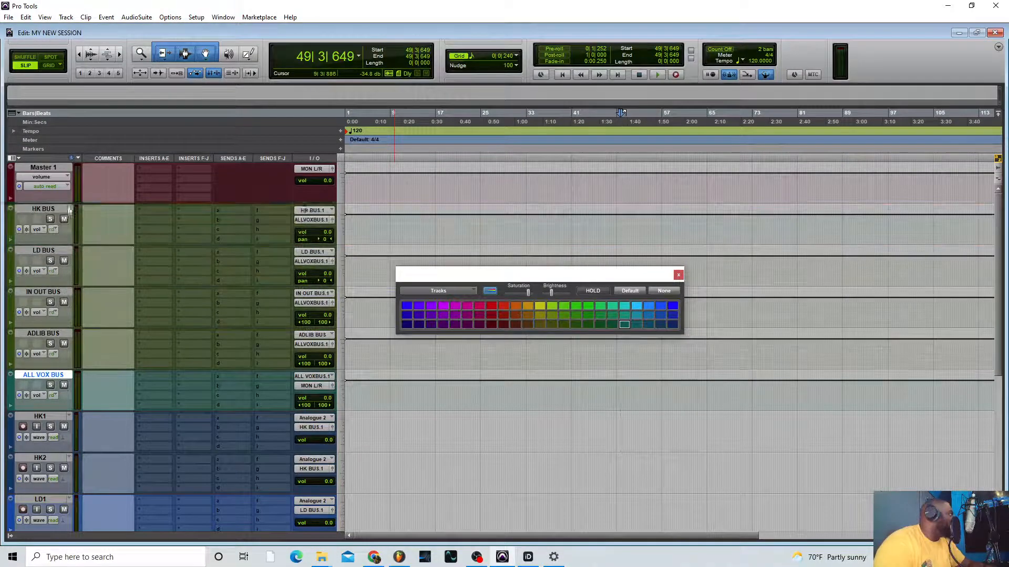
{"action": "scroll", "coordinate": [153, 257], "scroll_direction": "down", "scroll_amount": 6}
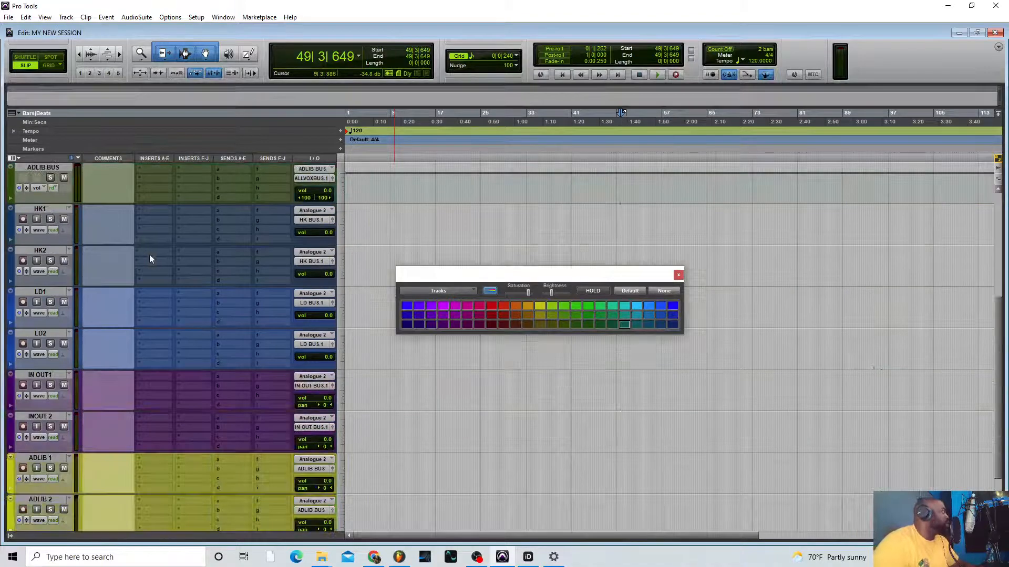
{"action": "scroll", "coordinate": [152, 294], "scroll_direction": "up", "scroll_amount": 4}
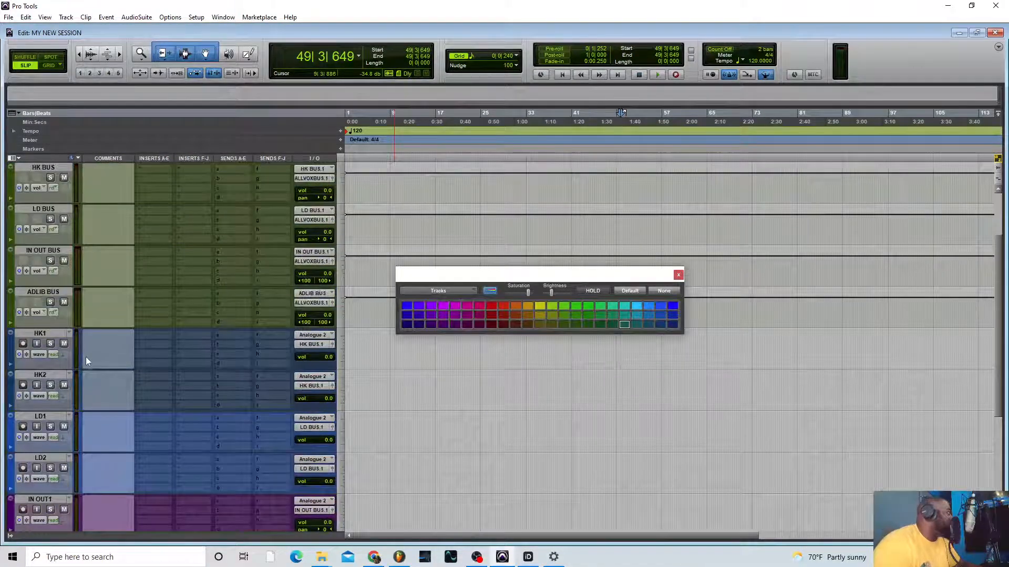
{"action": "scroll", "coordinate": [88, 357], "scroll_direction": "up", "scroll_amount": 1}
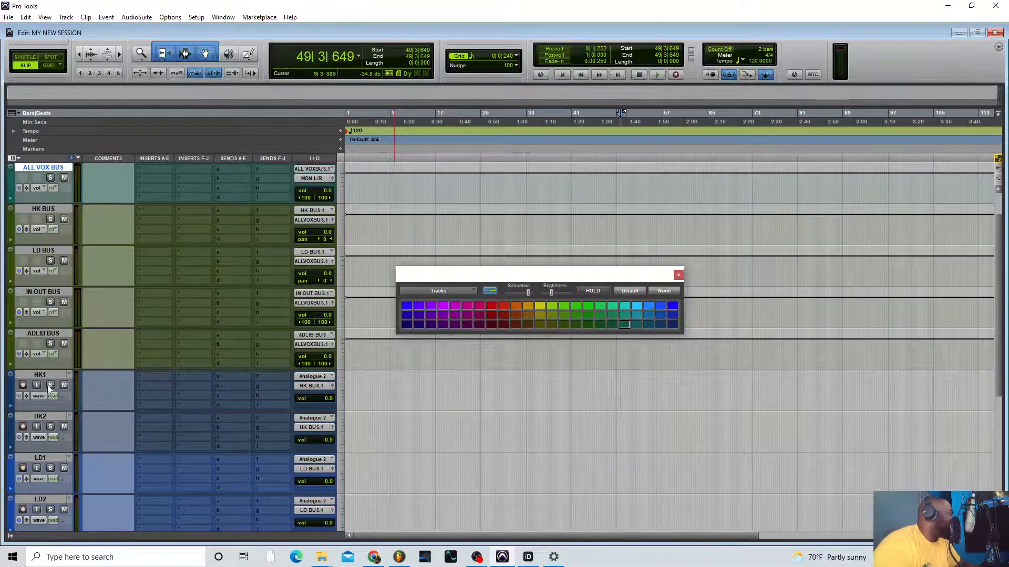
Record-enable the HK1, HK2 and LD1 tracks in turn to check the signal flow through their buses, ALL VOX BUS and Master 1
{"action": "left_click", "coordinate": [25, 385]}
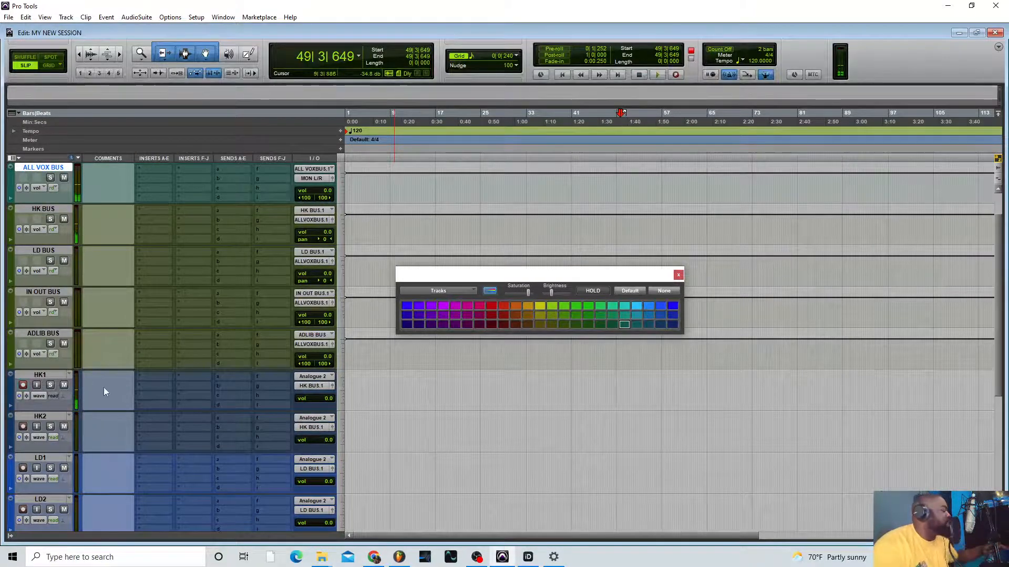
{"action": "scroll", "coordinate": [109, 275], "scroll_direction": "up", "scroll_amount": 1}
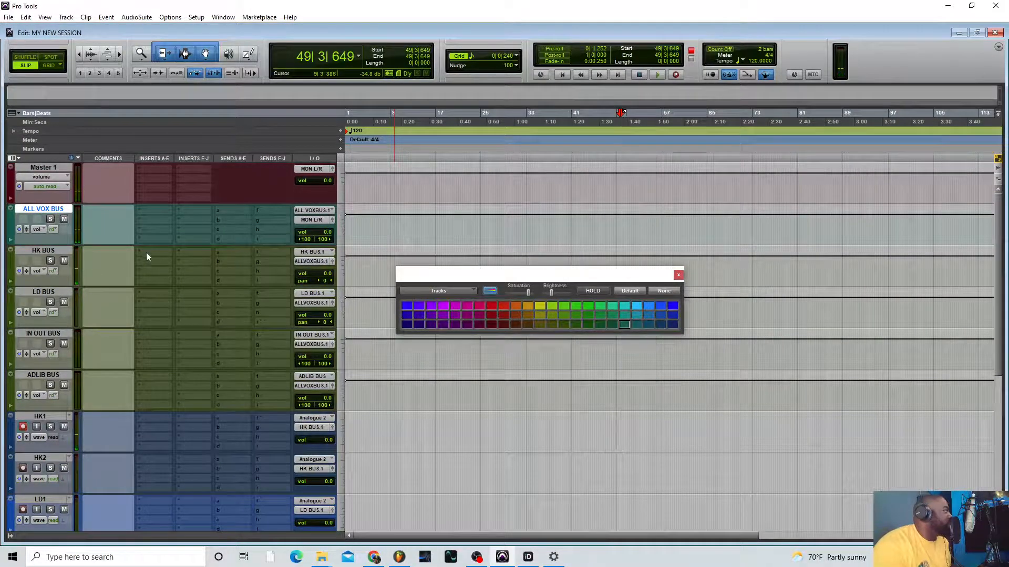
{"action": "left_click", "coordinate": [22, 468]}
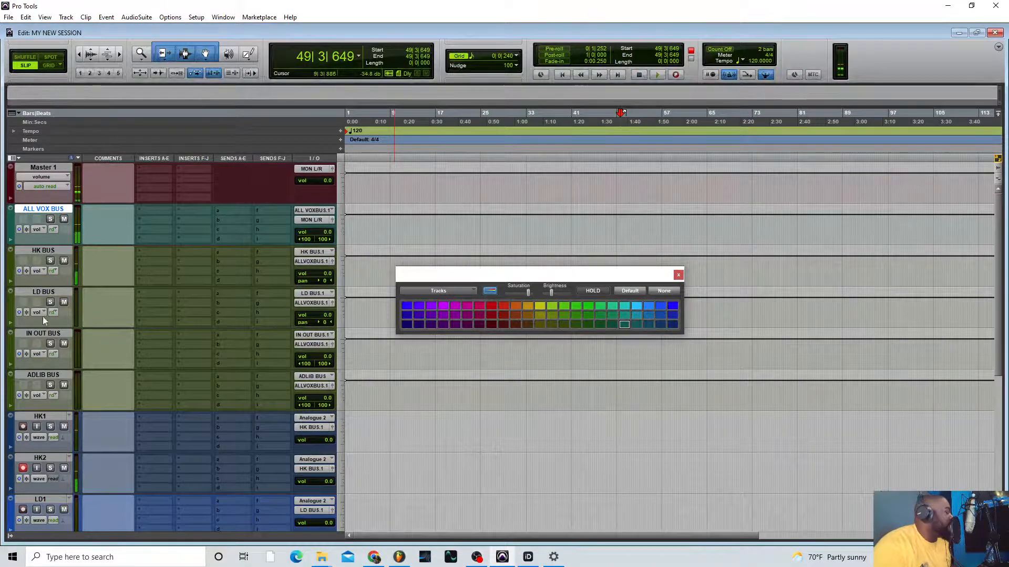
{"action": "left_click", "coordinate": [23, 509]}
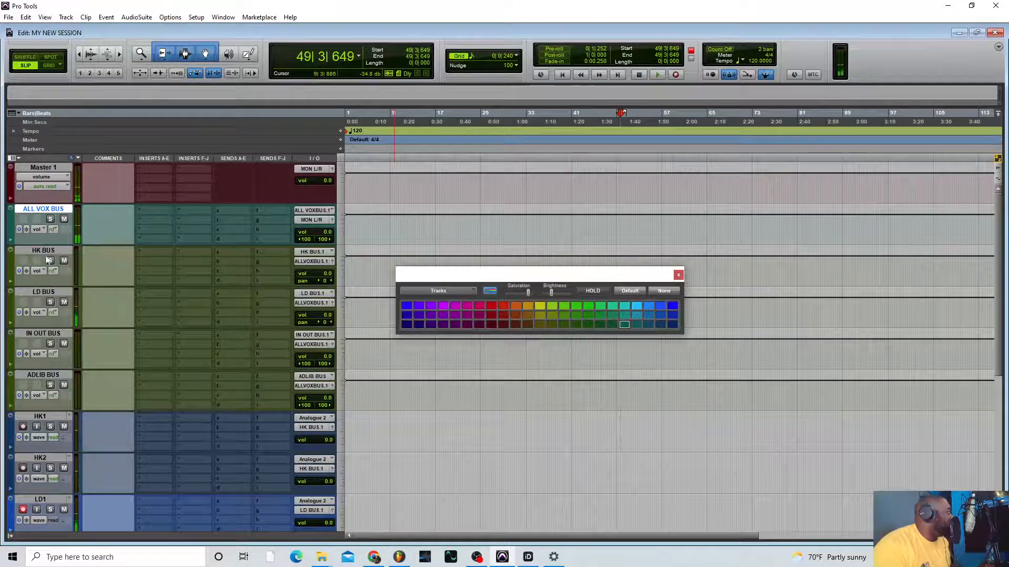
Turn off record enable on the LD1 track and look over the session's full track list
{"action": "left_click", "coordinate": [23, 510]}
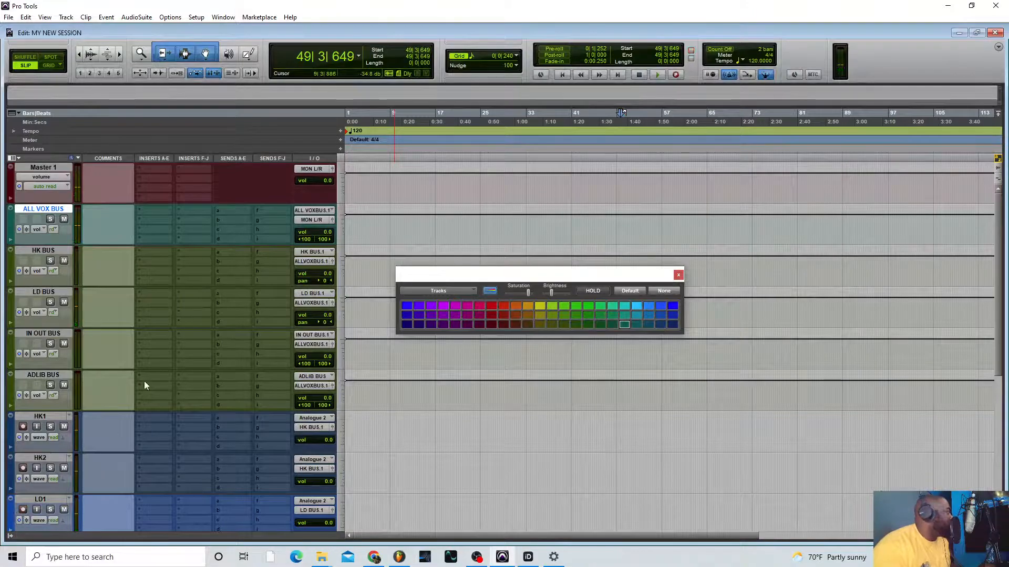
{"action": "scroll", "coordinate": [187, 278], "scroll_direction": "down", "scroll_amount": 4}
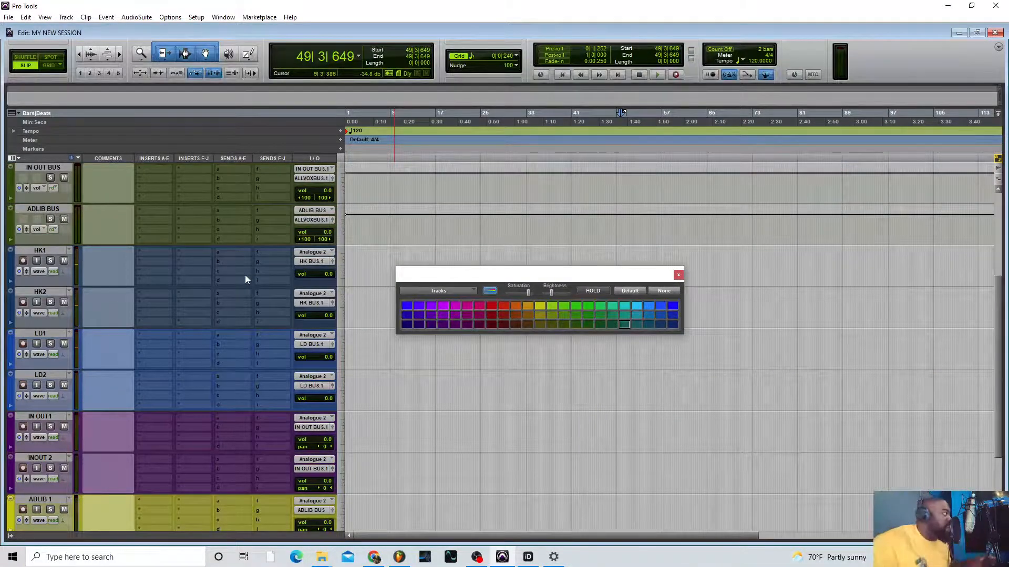
{"action": "scroll", "coordinate": [253, 187], "scroll_direction": "down", "scroll_amount": 3}
{"action": "scroll", "coordinate": [241, 225], "scroll_direction": "up", "scroll_amount": 10}
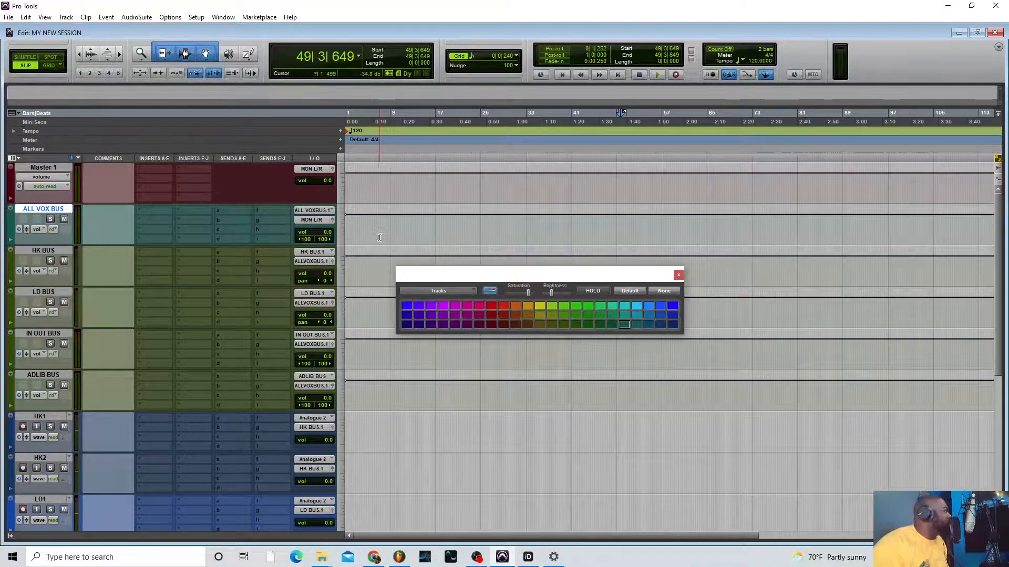
Create four new stereo aux input tracks below ALL VOX BUS
{"action": "left_click", "coordinate": [62, 17]}
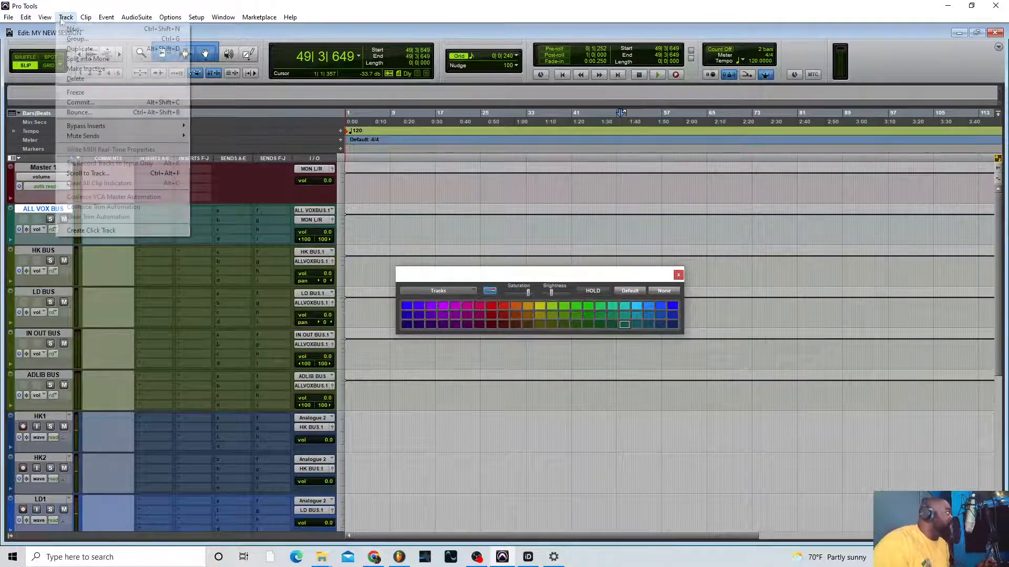
{"action": "left_click", "coordinate": [74, 27]}
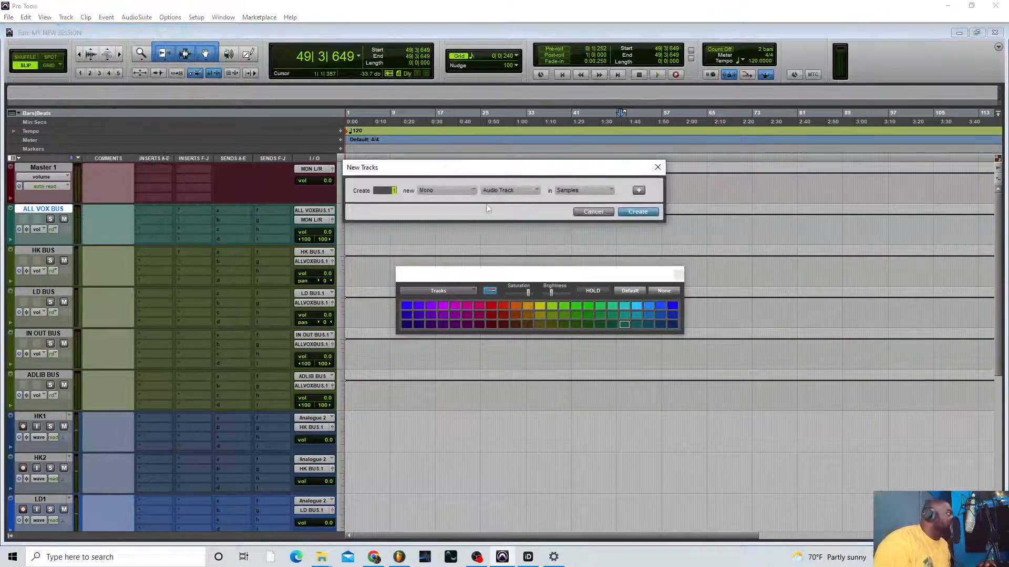
{"action": "left_click", "coordinate": [515, 192]}
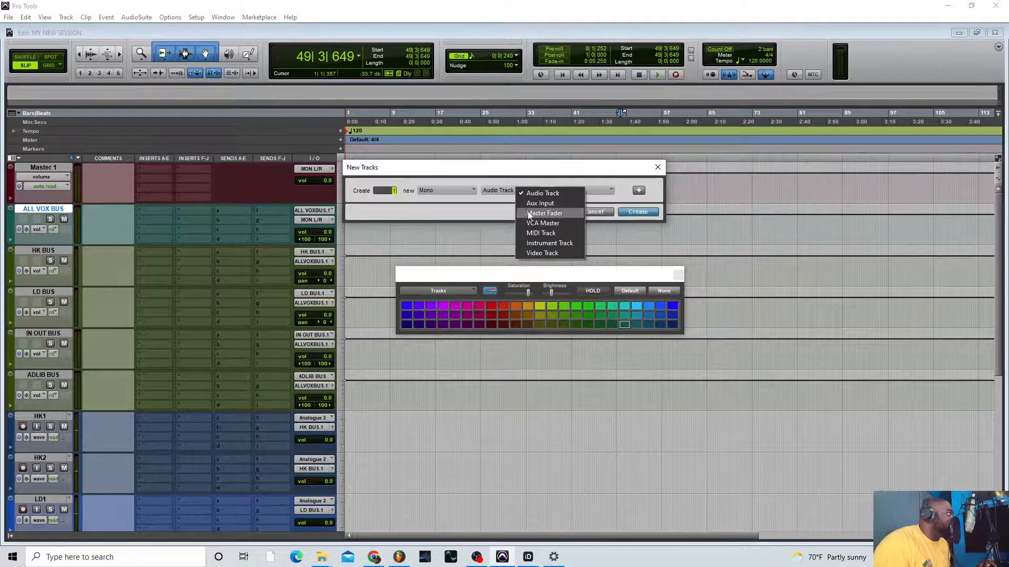
{"action": "left_click", "coordinate": [541, 204]}
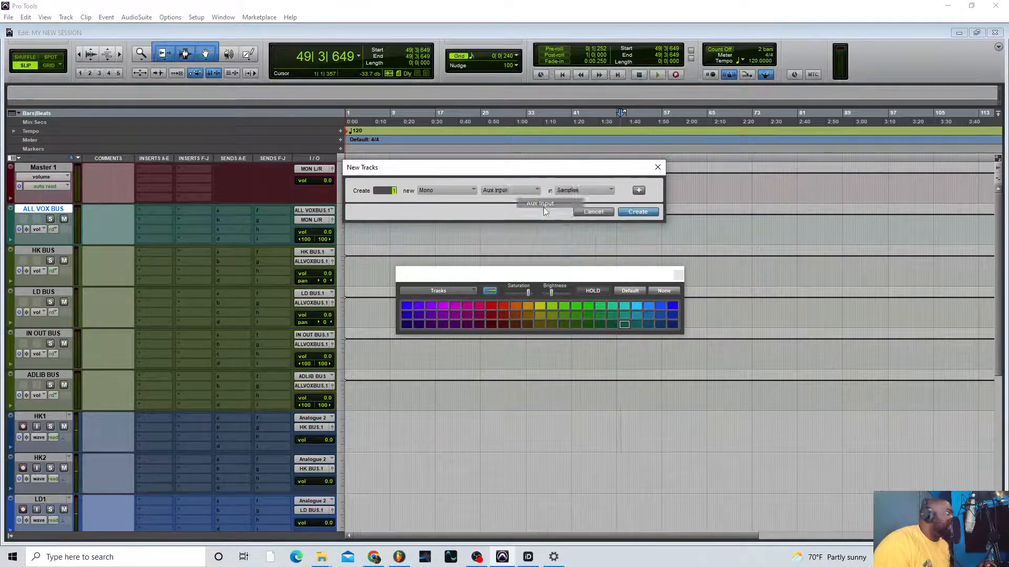
{"action": "left_click", "coordinate": [439, 191]}
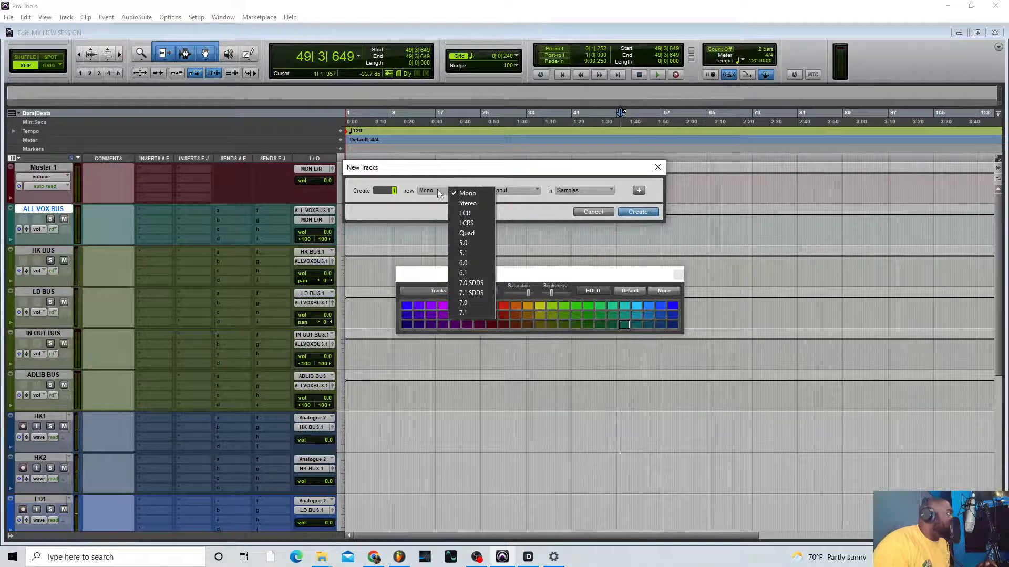
{"action": "left_click", "coordinate": [456, 204]}
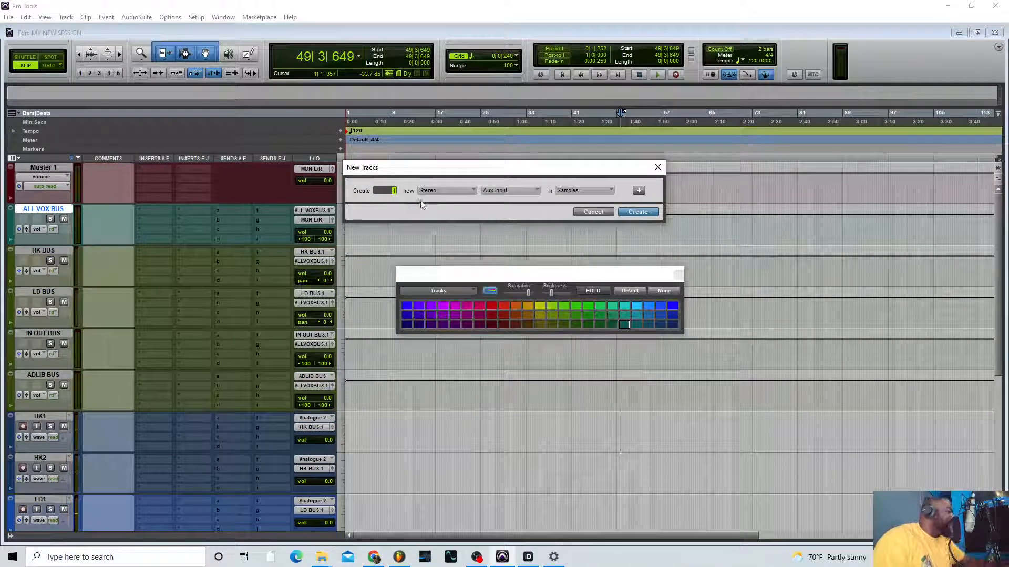
{"action": "left_click", "coordinate": [637, 212]}
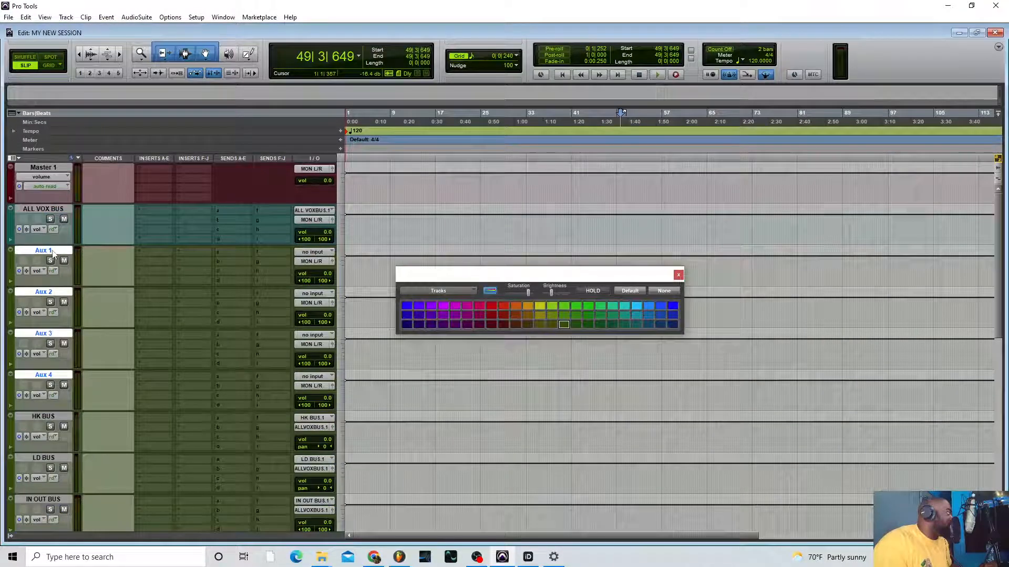
Rename the Aux 1 track as RVB and the Aux 2 track as DLY 1/8
{"action": "double_click", "coordinate": [53, 250]}
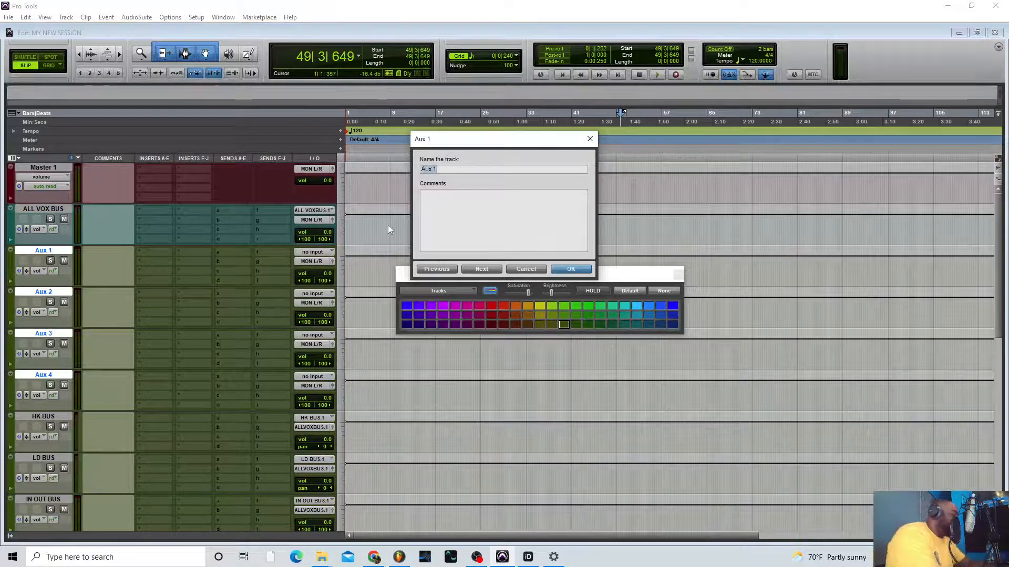
{"action": "type", "text": "RVB"}
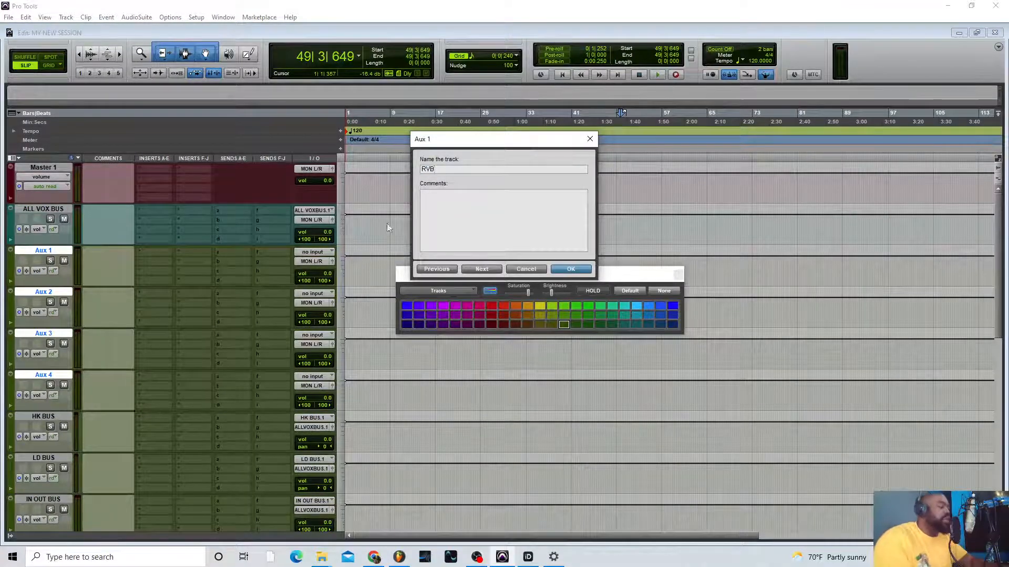
{"action": "key", "text": "Return"}
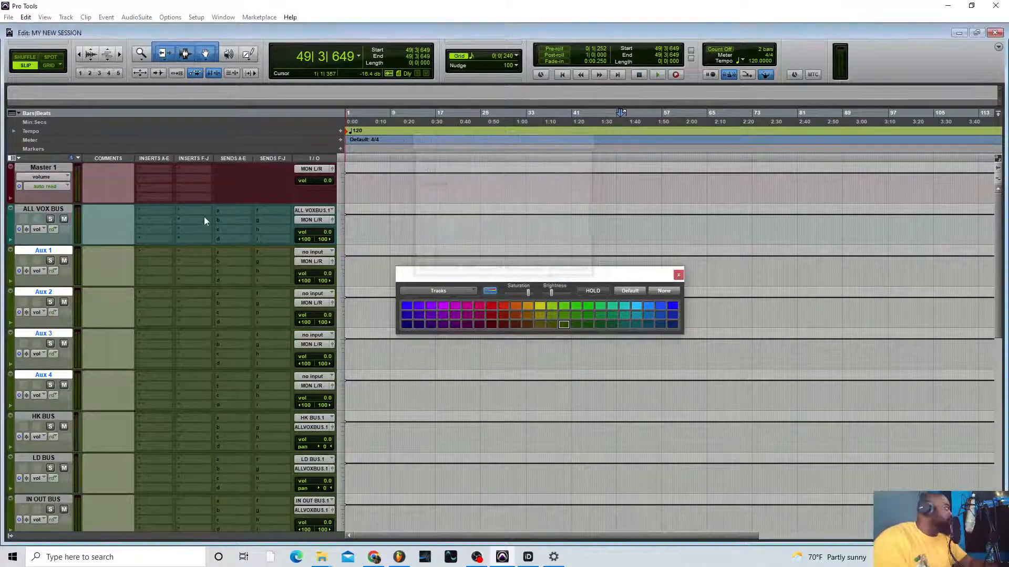
{"action": "double_click", "coordinate": [45, 292]}
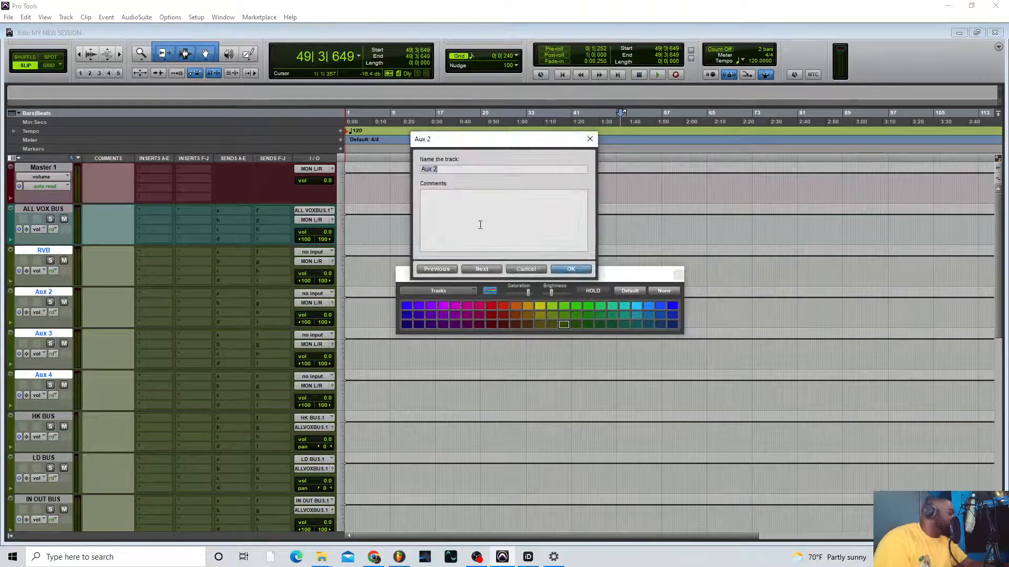
{"action": "type", "text": "DL"}
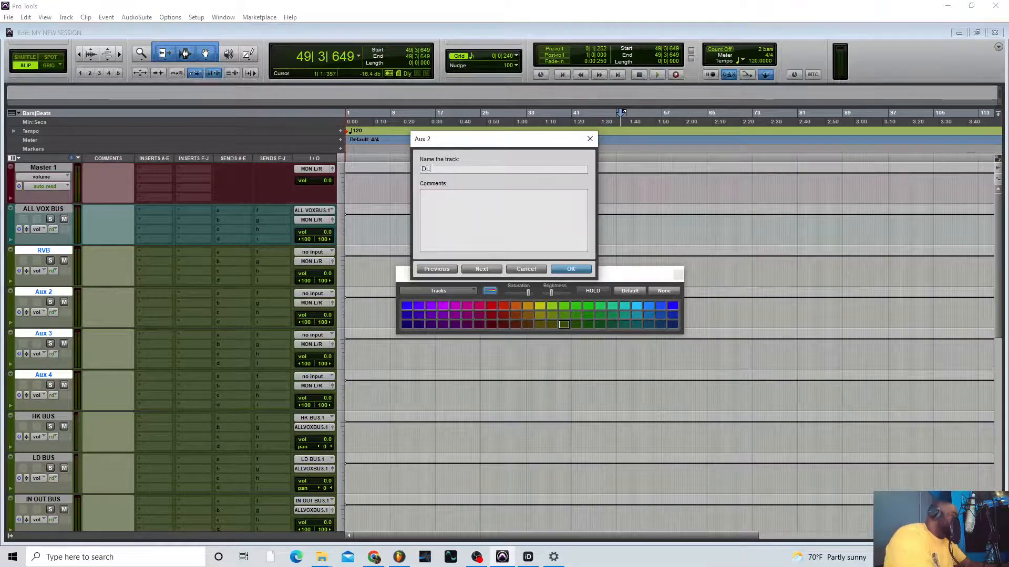
{"action": "type", "text": "Y"}
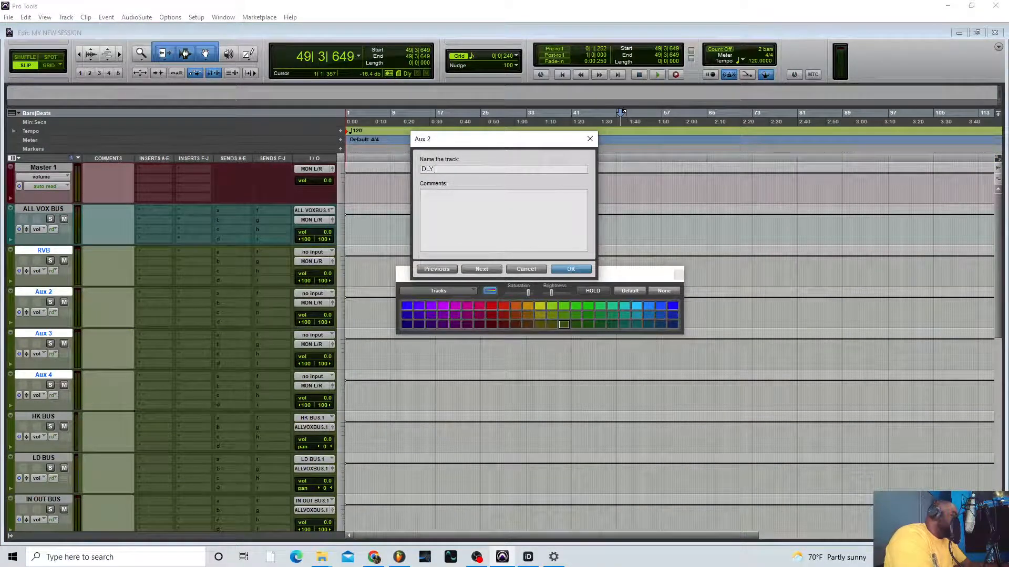
{"action": "type", "text": " 1/"}
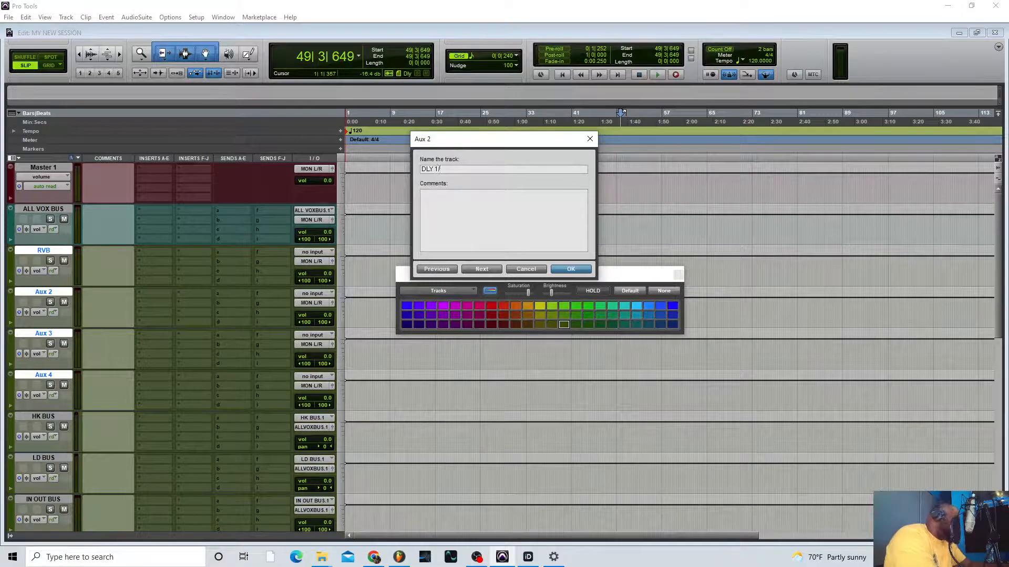
{"action": "type", "text": "8"}
{"action": "key", "text": "Return"}
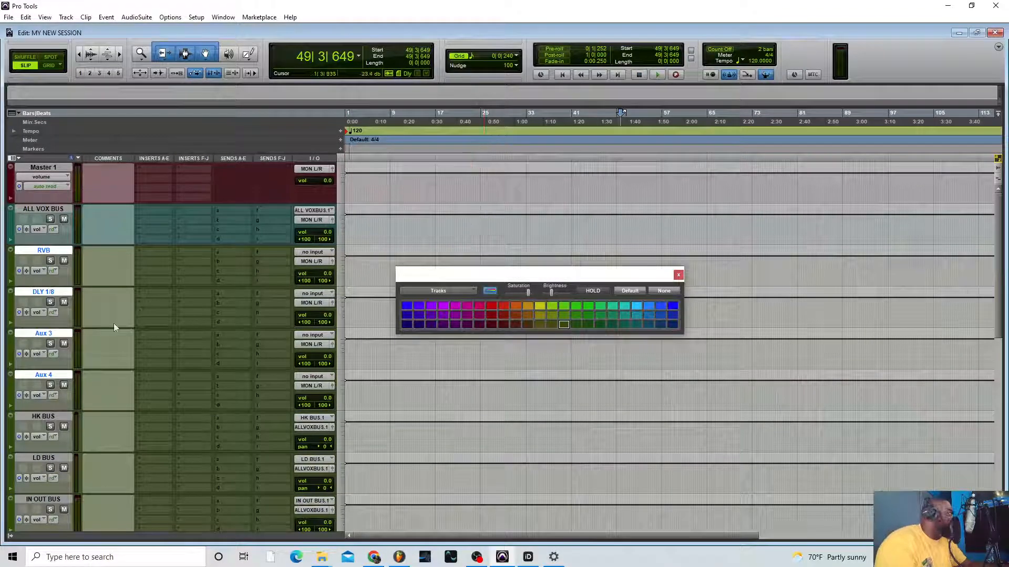
Rename the Aux 3 track as DLY 1/4 and the Aux 4 track as DBL
{"action": "double_click", "coordinate": [44, 334]}
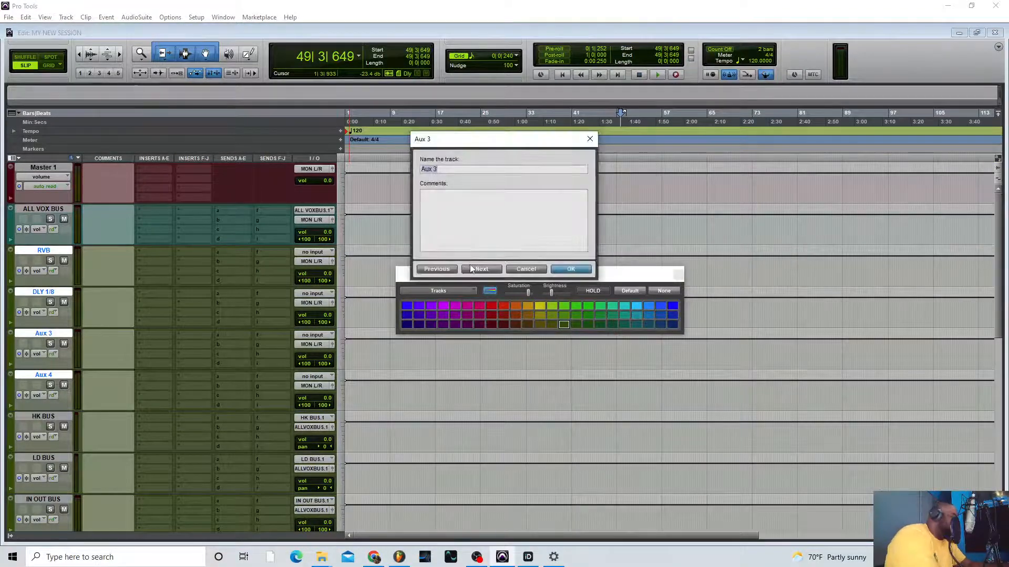
{"action": "type", "text": "DLY "}
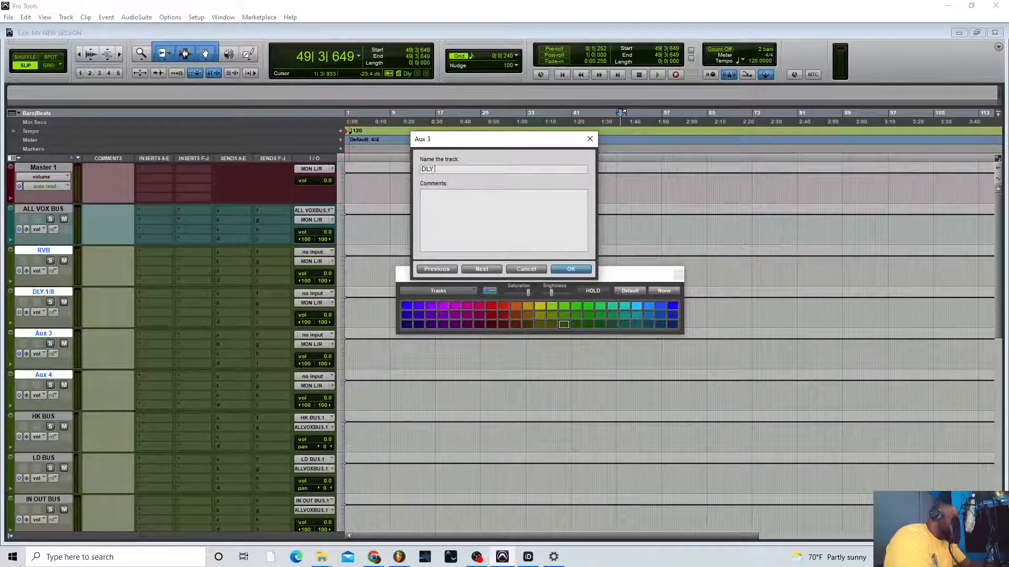
{"action": "type", "text": "1"}
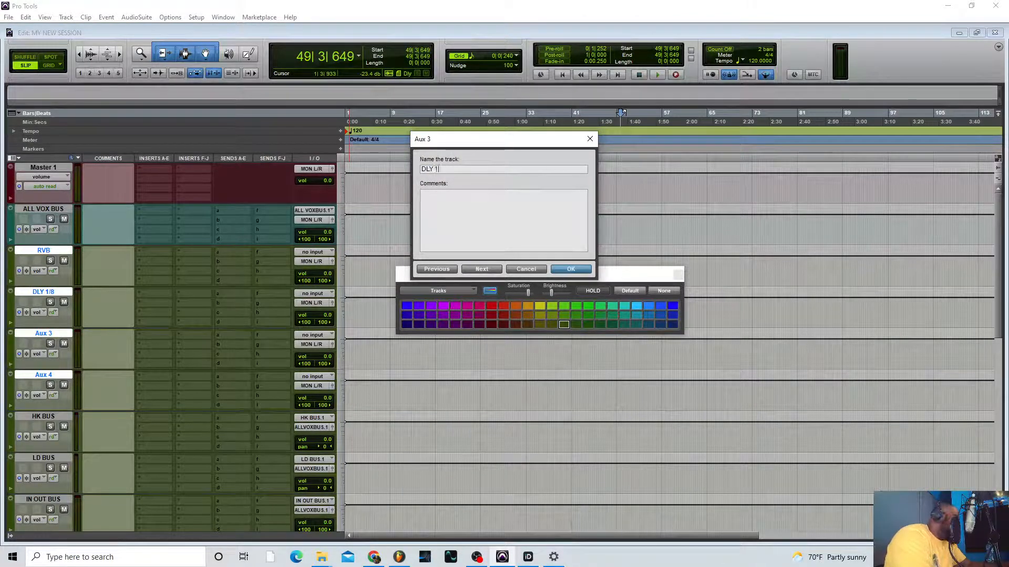
{"action": "type", "text": "/4"}
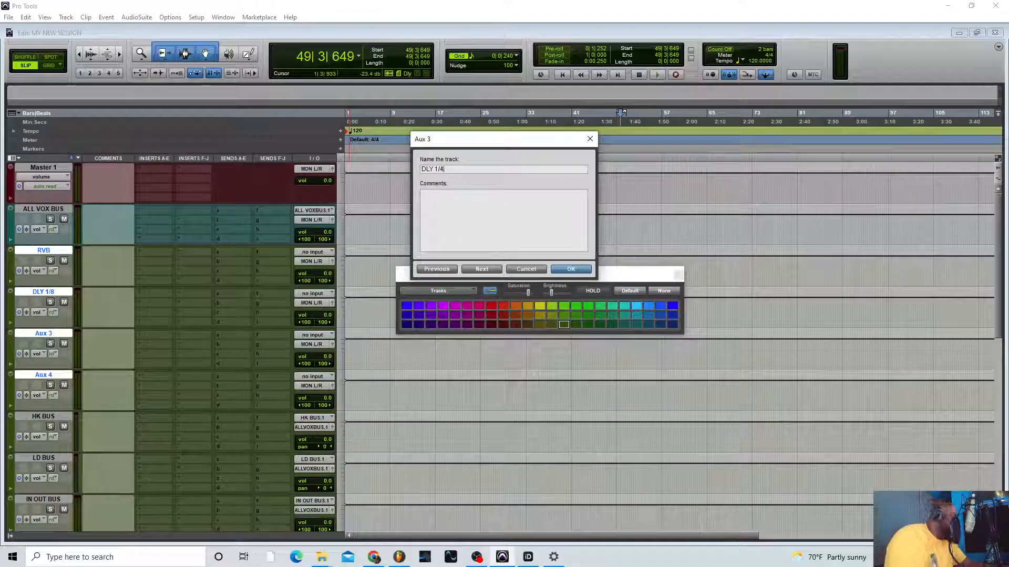
{"action": "key", "text": "Return"}
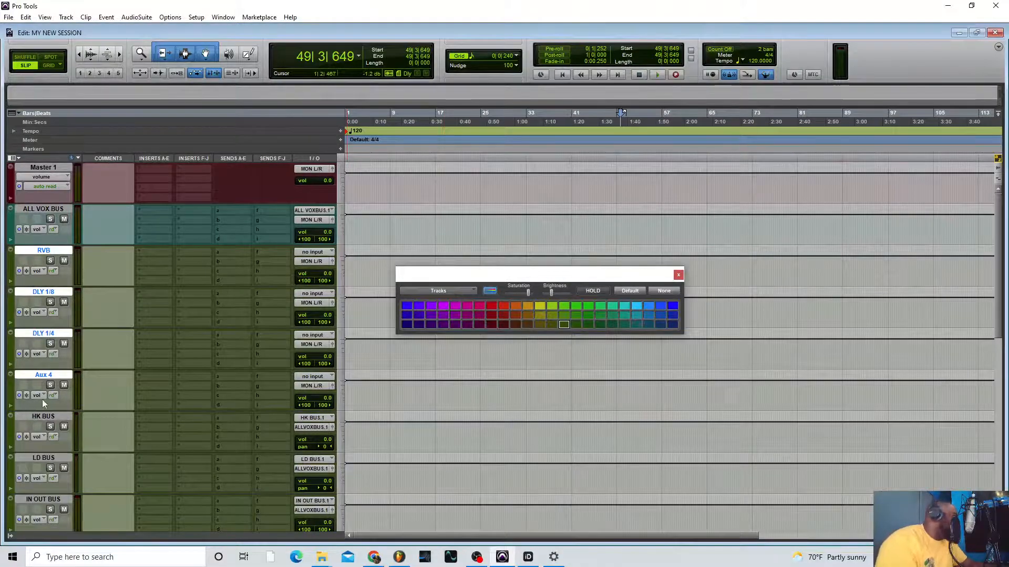
{"action": "double_click", "coordinate": [43, 374]}
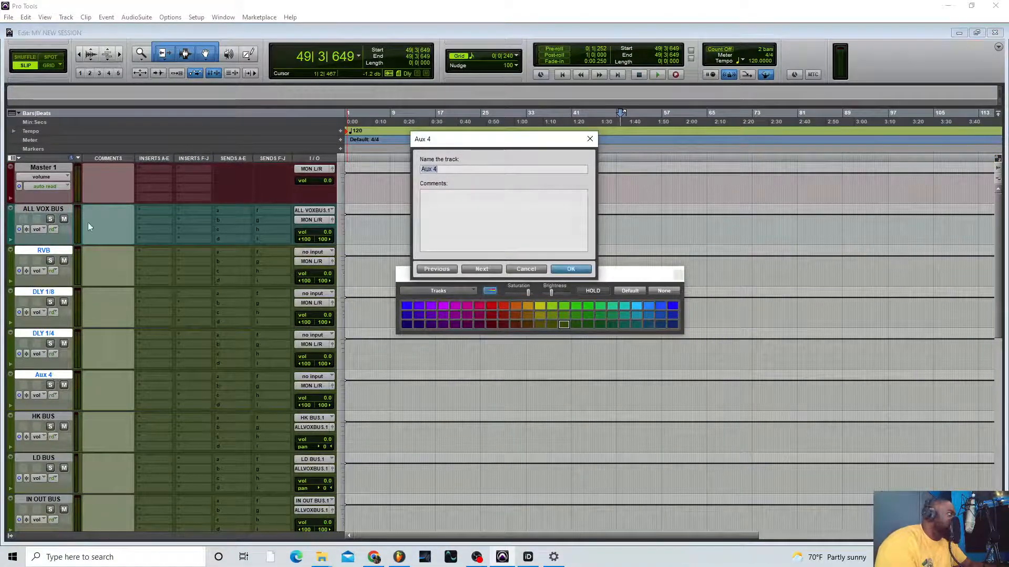
{"action": "type", "text": "DBL"}
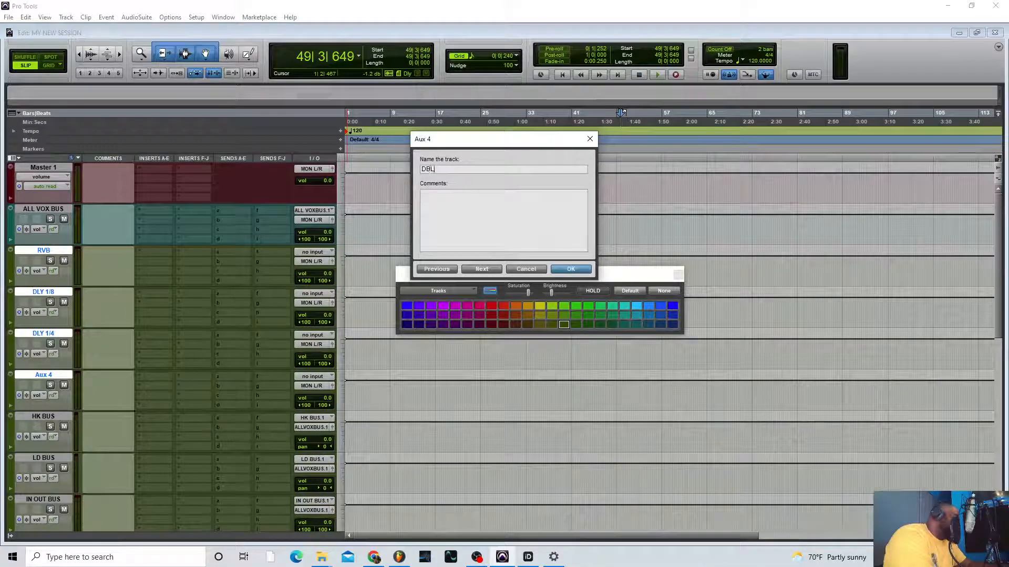
{"action": "key", "text": "Return"}
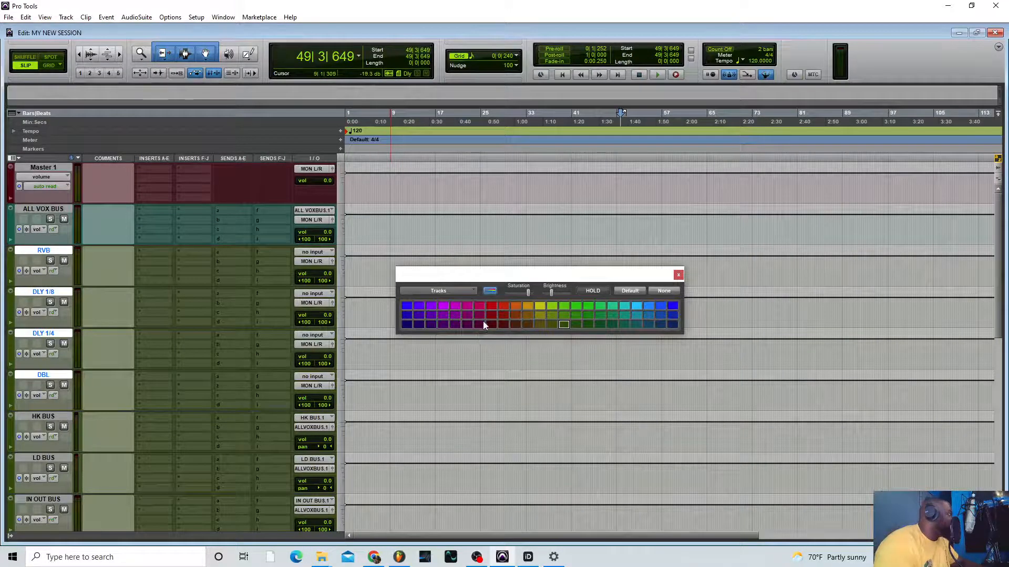
Color the RVB, DLY 1/8, DLY 1/4 and DBL tracks orange and move them between Master 1 and ALL VOX BUS
{"action": "left_click", "coordinate": [515, 315]}
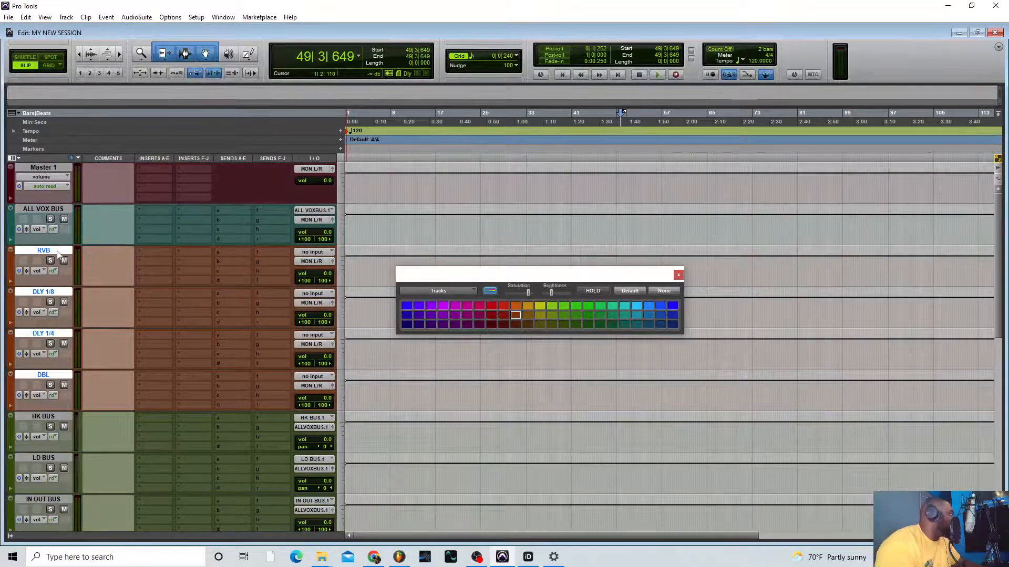
{"action": "left_click_drag", "start_coordinate": [54, 256], "coordinate": [70, 210]}
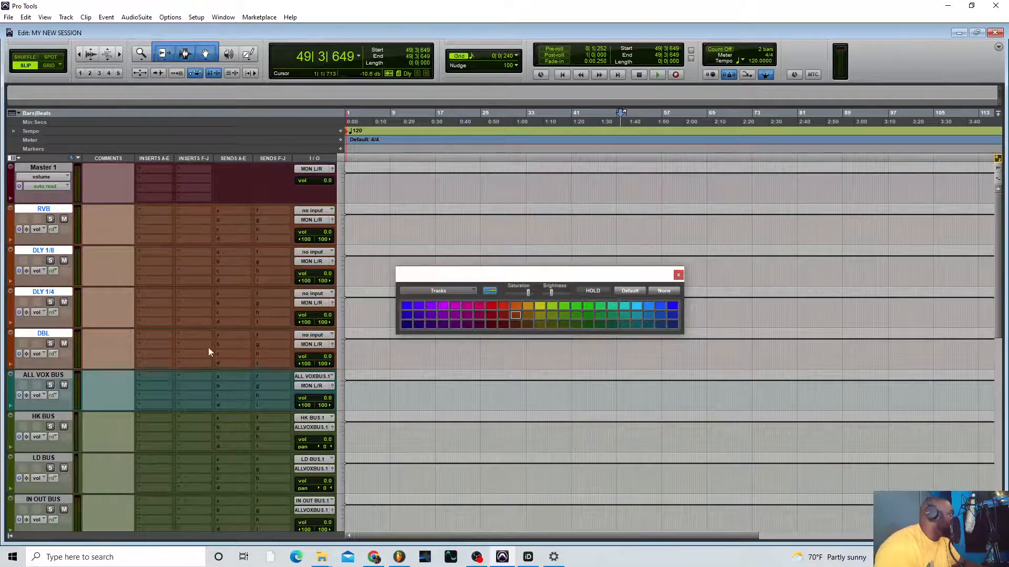
On ALL VOX BUS, assign send a to the RVB (Stereo) track and send b to the DLY 1/8 (Stereo) track
{"action": "left_click", "coordinate": [222, 376]}
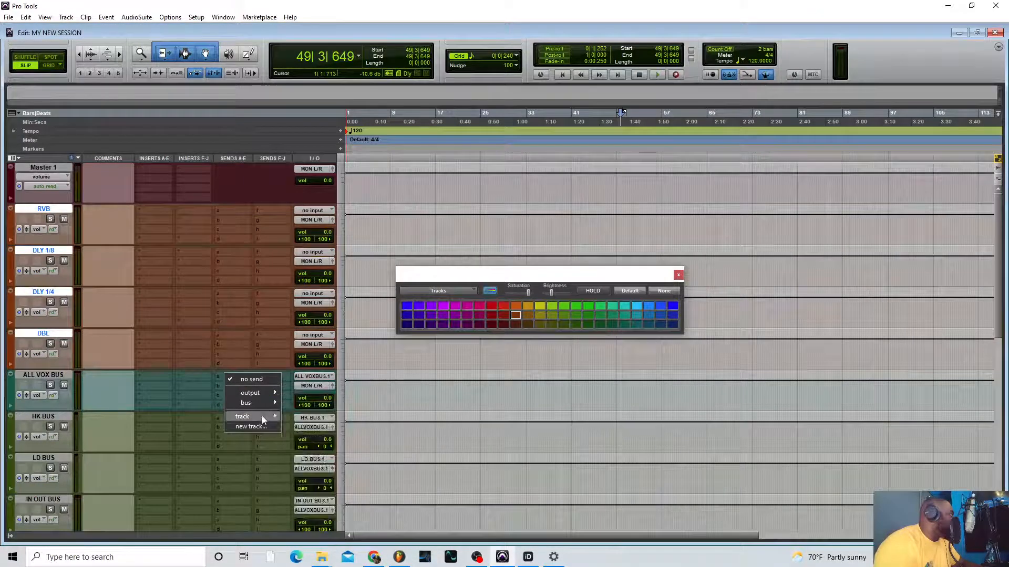
{"action": "mouse_move", "coordinate": [262, 416]}
{"action": "left_click", "coordinate": [306, 417]}
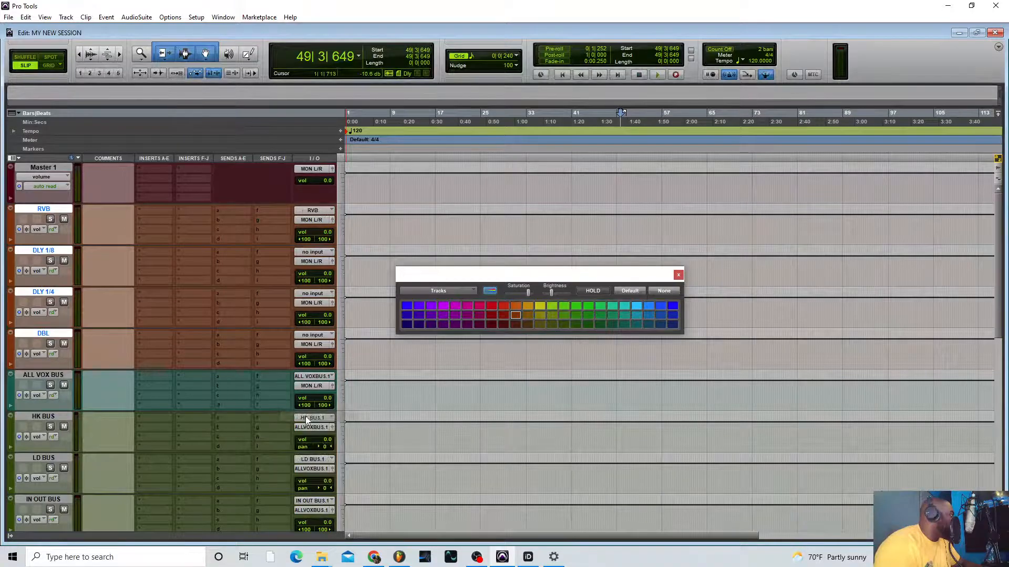
{"action": "left_click", "coordinate": [217, 387]}
{"action": "mouse_move", "coordinate": [245, 421]}
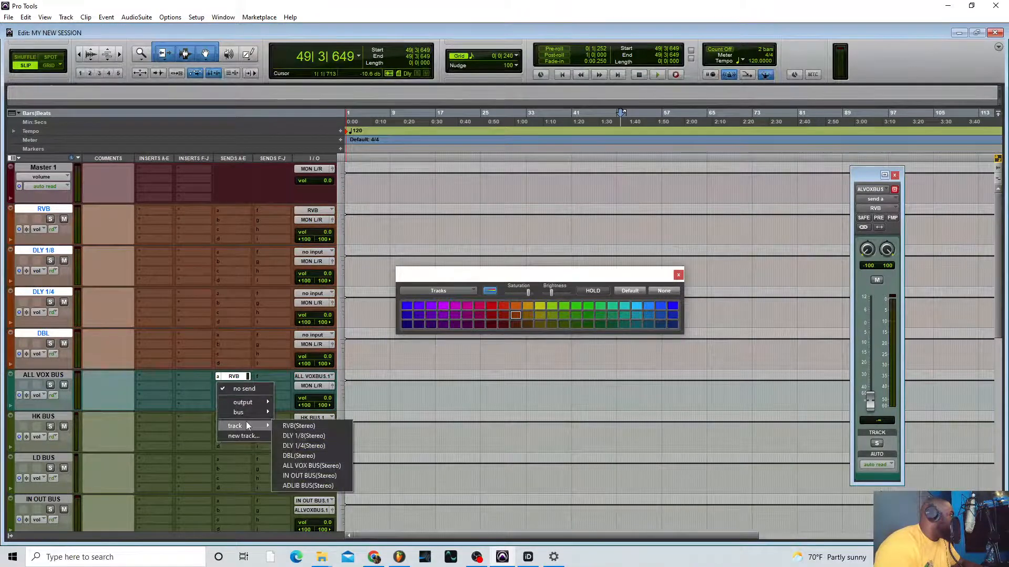
{"action": "left_click", "coordinate": [288, 436]}
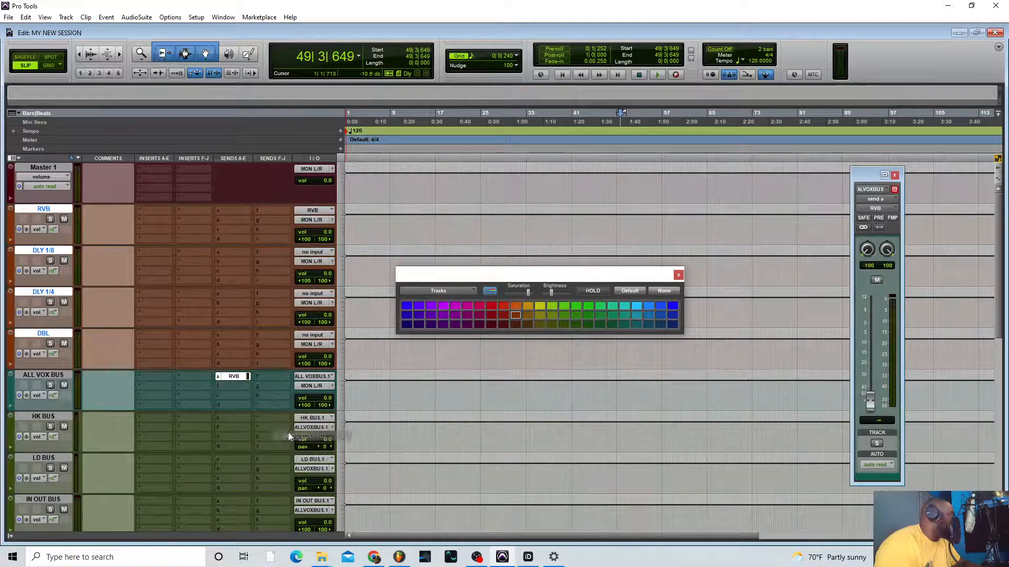
On ALL VOX BUS, assign sends to the DBL (Stereo) and DLY 1/4 (Stereo) tracks, placing DLY 1/4 in slot c and DBL in slot d
{"action": "left_click", "coordinate": [215, 396]}
{"action": "mouse_move", "coordinate": [245, 435]}
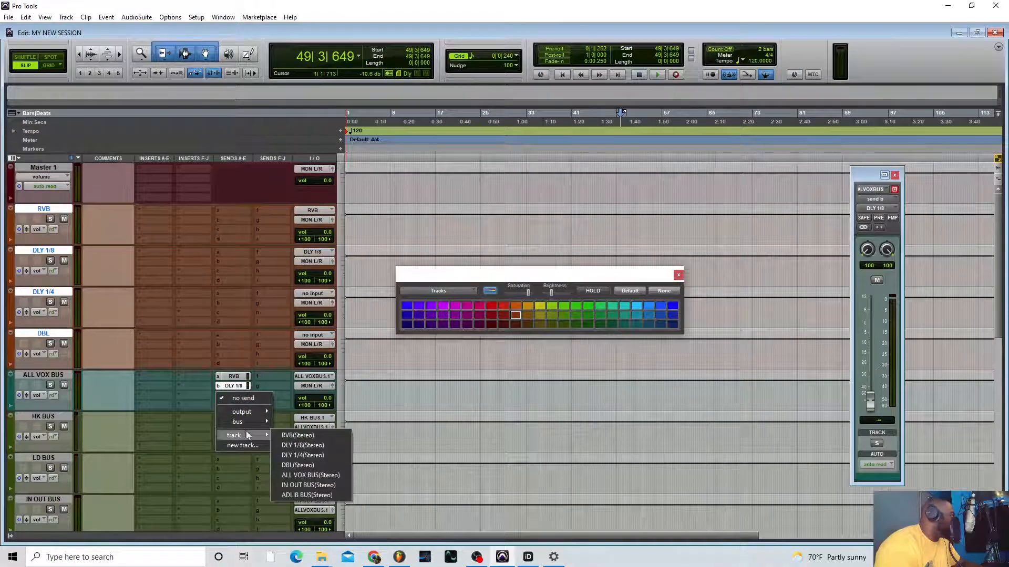
{"action": "left_click", "coordinate": [299, 466]}
{"action": "left_click", "coordinate": [219, 405]}
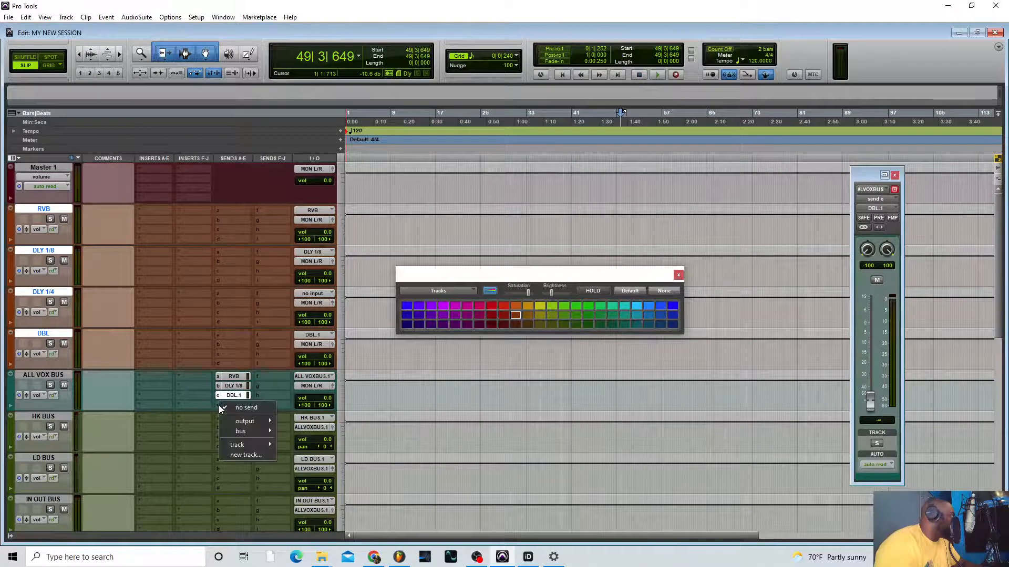
{"action": "mouse_move", "coordinate": [255, 445]}
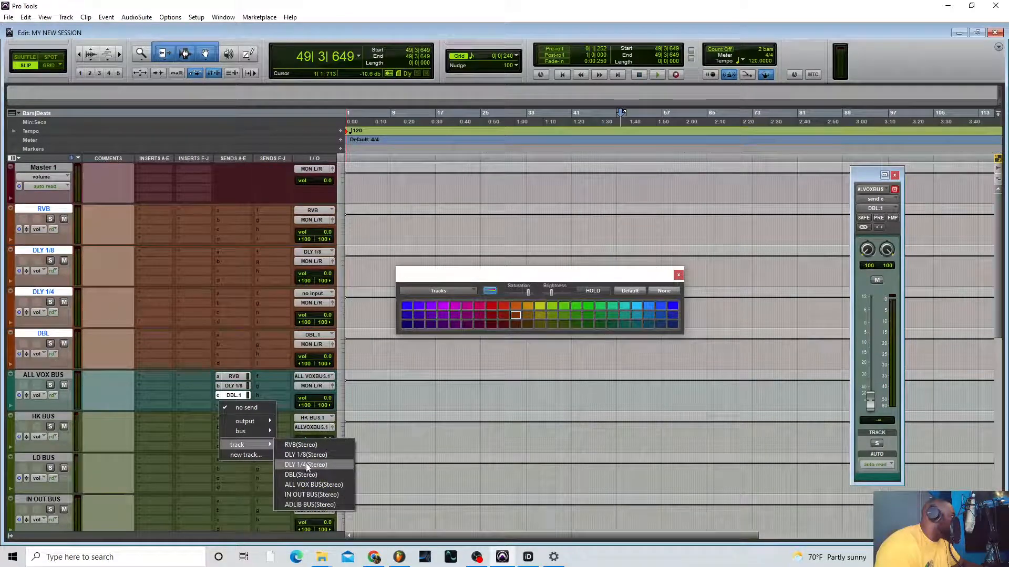
{"action": "left_click", "coordinate": [305, 465]}
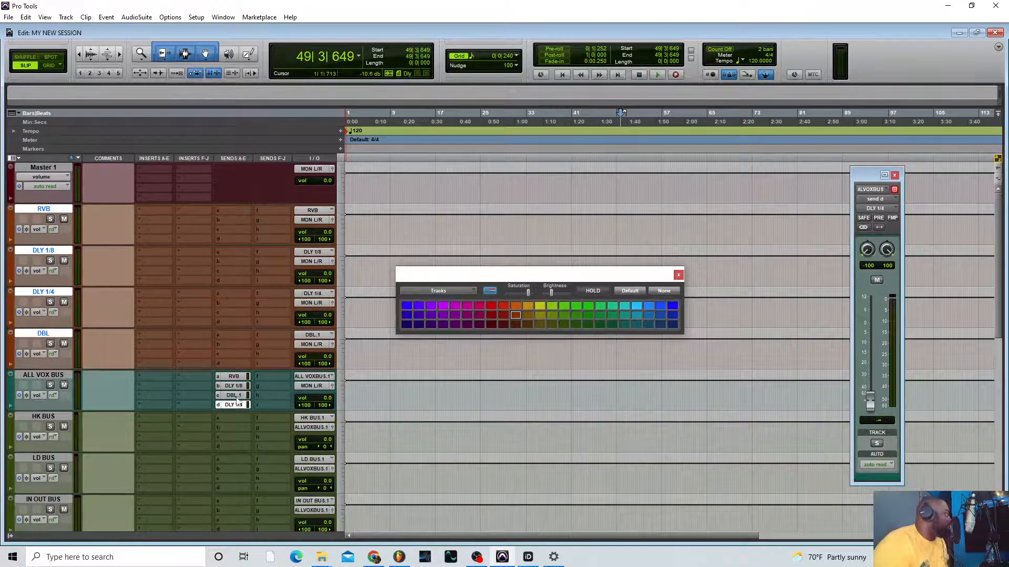
{"action": "mouse_move", "coordinate": [234, 395]}
{"action": "left_mouse_down"}
{"action": "mouse_move", "coordinate": [272, 395]}
{"action": "mouse_move", "coordinate": [234, 395]}
{"action": "mouse_move", "coordinate": [234, 404]}
{"action": "left_mouse_up"}
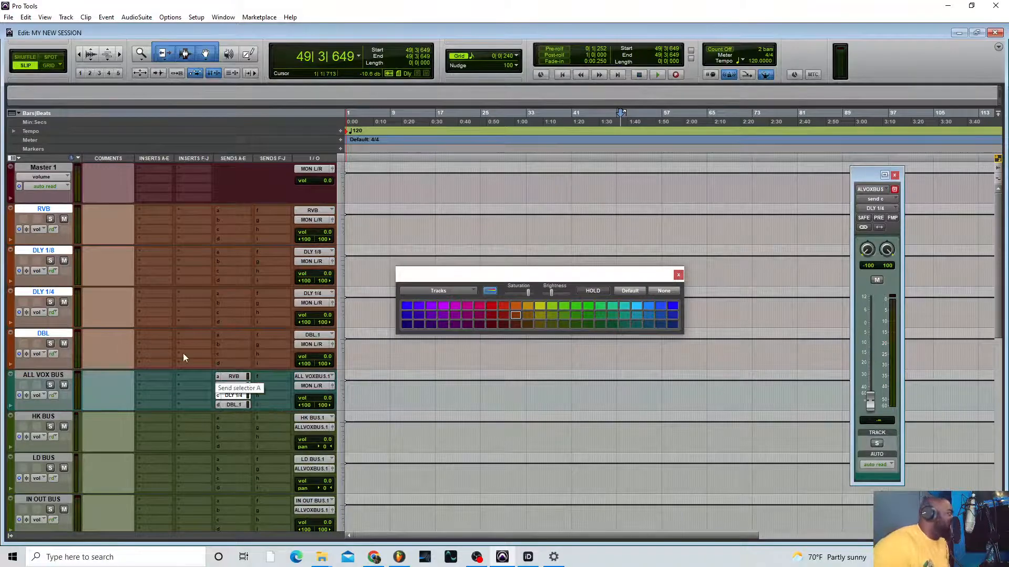
Insert the multichannel MannyM Reverb (stereo) plug-in in the first insert slot of the RVB track
{"action": "left_click", "coordinate": [144, 211]}
{"action": "mouse_move", "coordinate": [199, 227]}
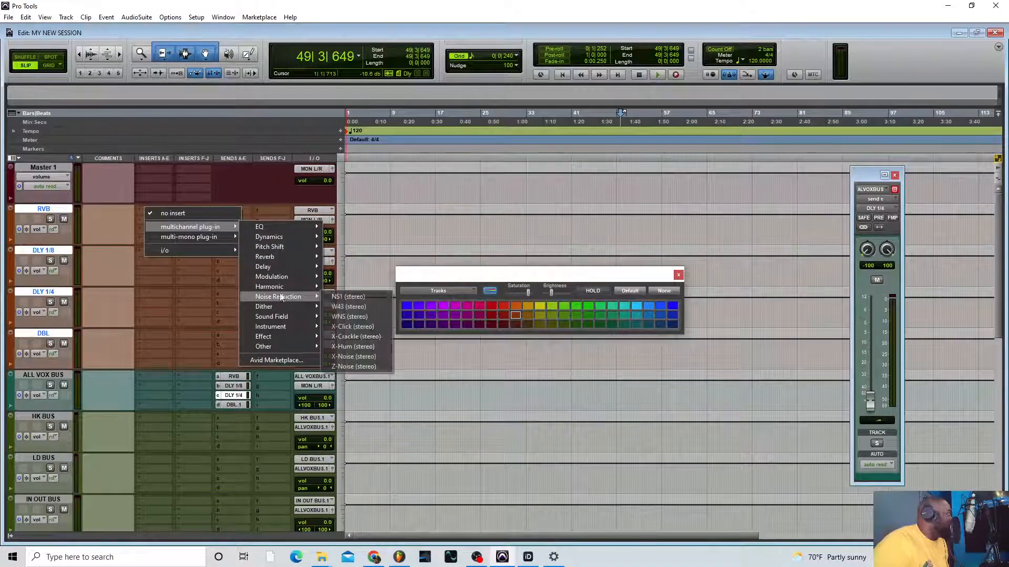
{"action": "mouse_move", "coordinate": [292, 292]}
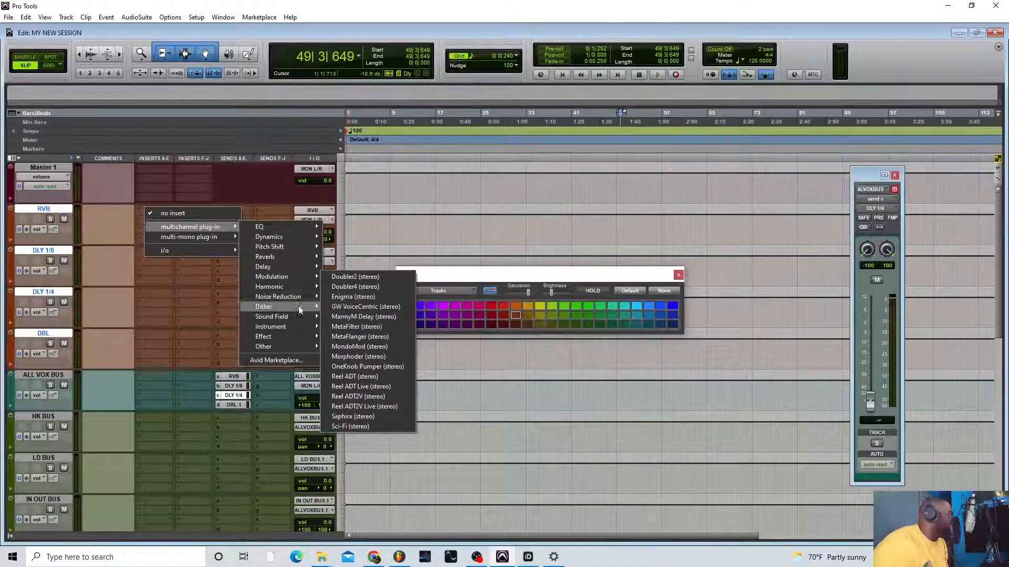
{"action": "mouse_move", "coordinate": [279, 315]}
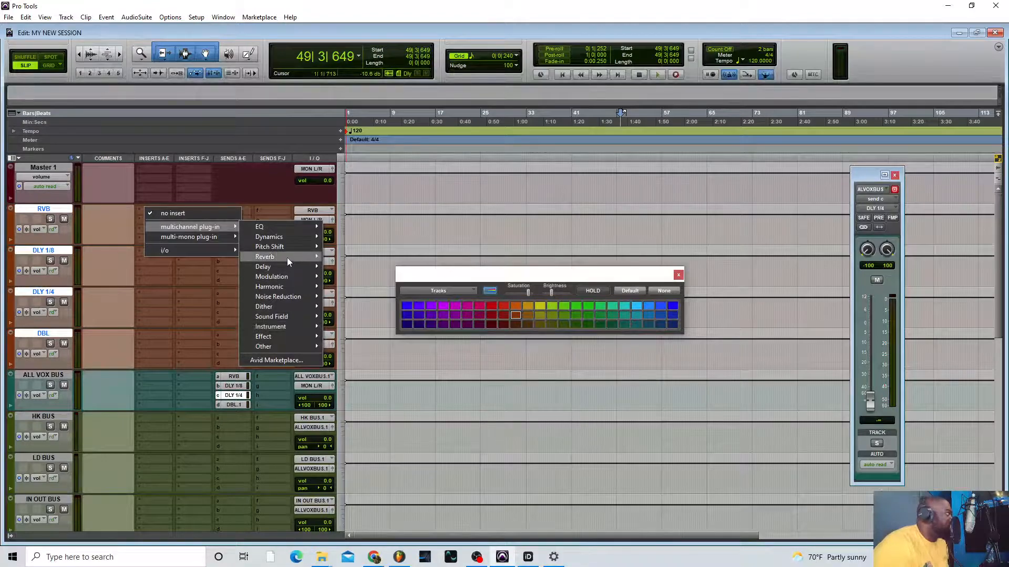
{"action": "mouse_move", "coordinate": [287, 258]}
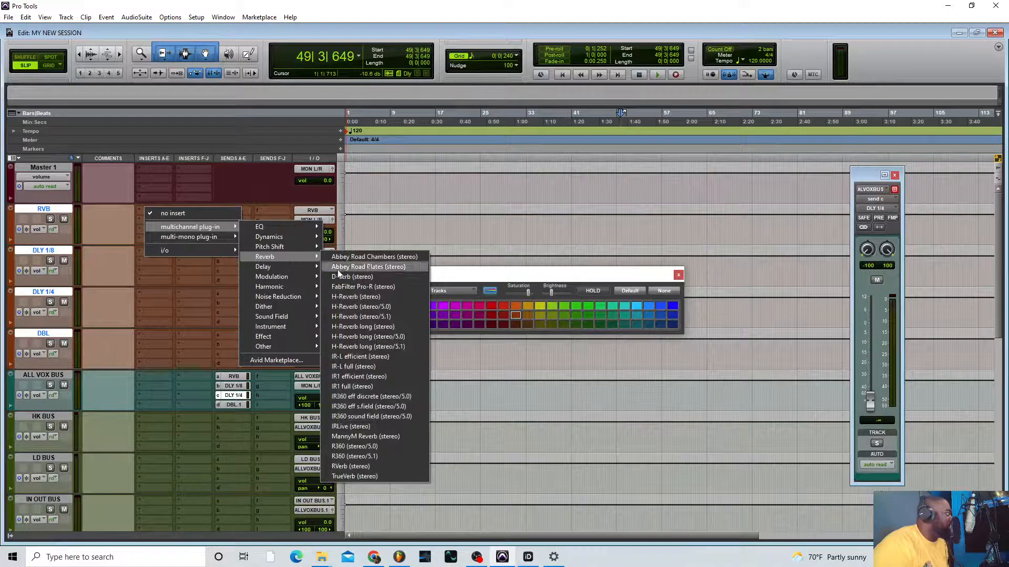
{"action": "left_click", "coordinate": [365, 437]}
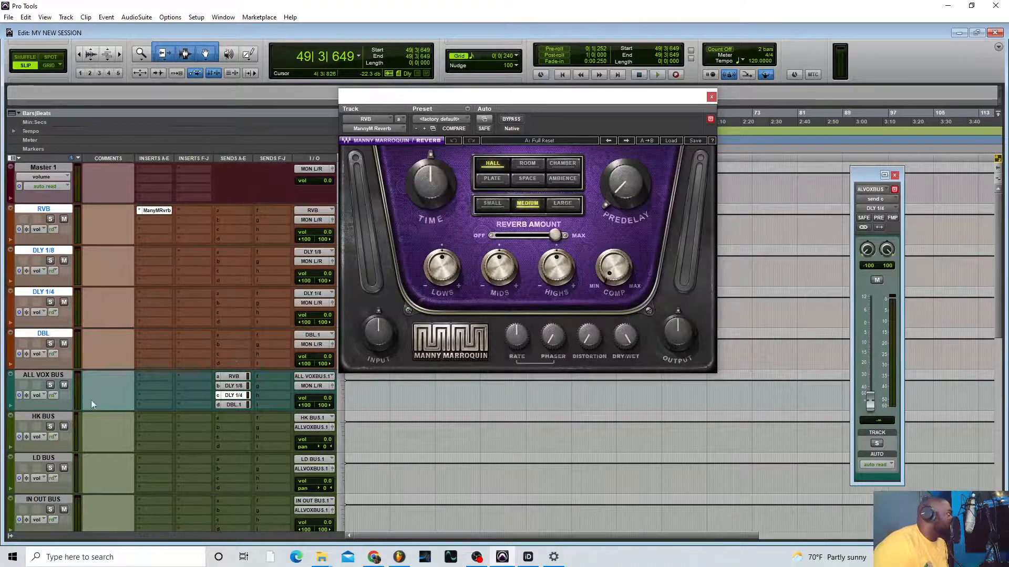
Record-enable the HK1 track to feed live vocal input through the buses
{"action": "scroll", "coordinate": [92, 422], "scroll_direction": "down", "scroll_amount": 2}
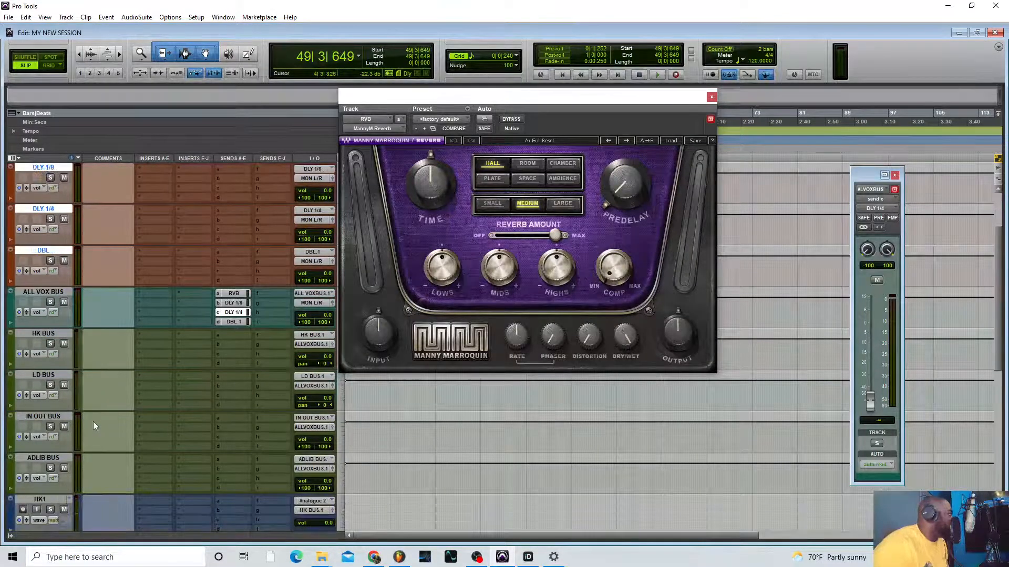
{"action": "scroll", "coordinate": [96, 457], "scroll_direction": "down", "scroll_amount": 2}
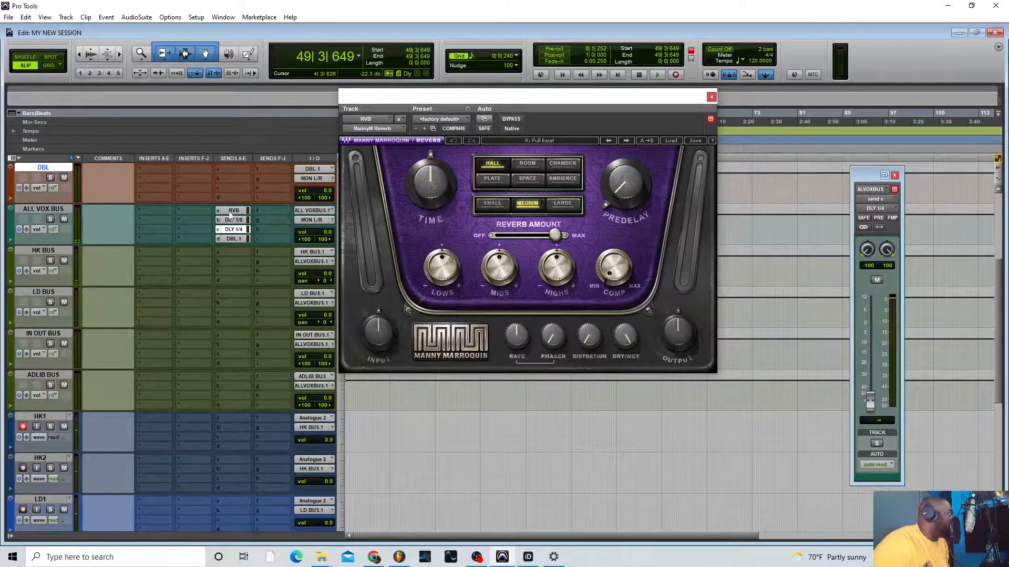
{"action": "scroll", "coordinate": [234, 215], "scroll_direction": "up", "scroll_amount": 4}
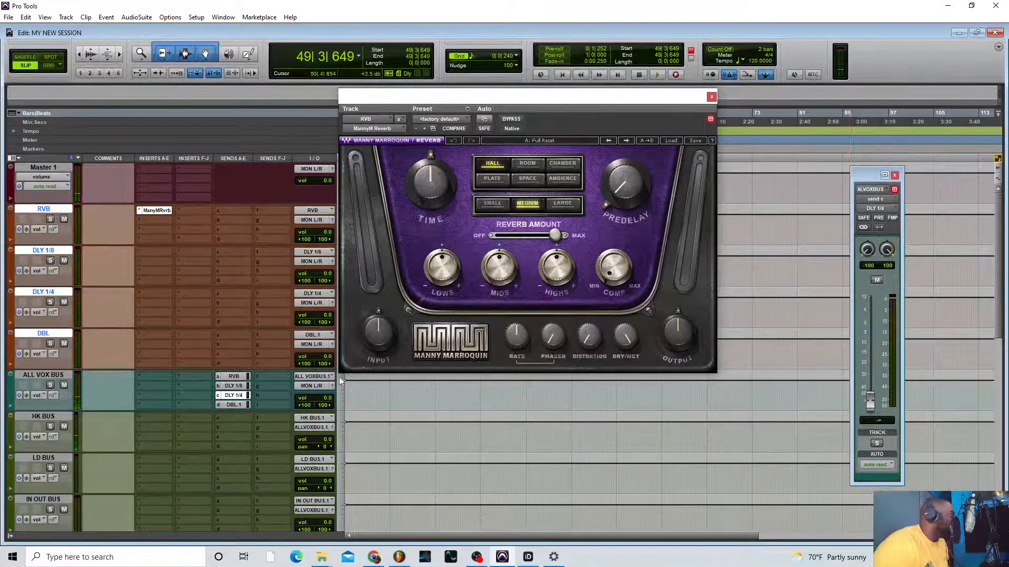
Test the RVB send on ALL VOX BUS by raising its level to about -5.9 dB and lowering it fully
{"action": "left_click", "coordinate": [234, 377]}
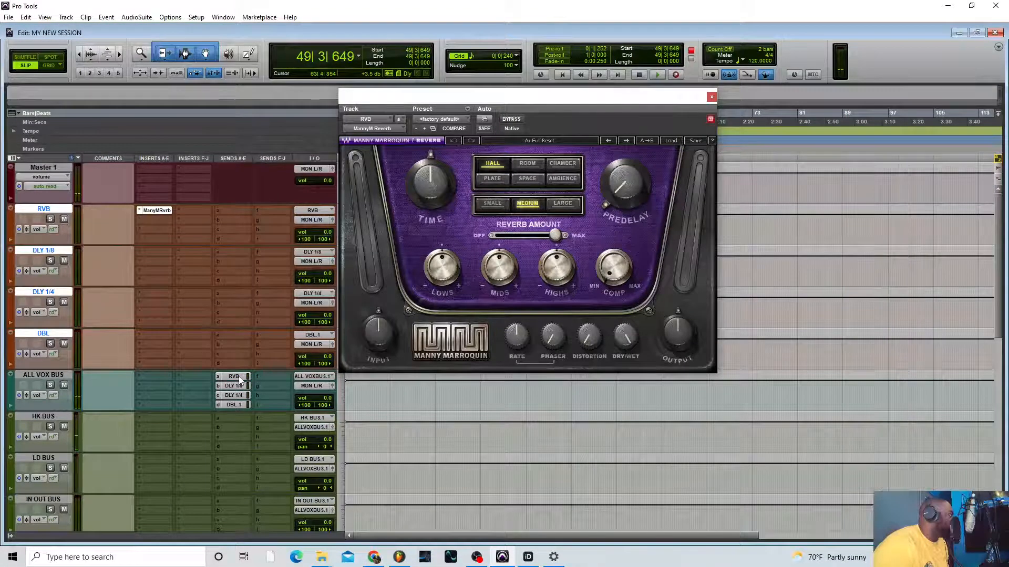
{"action": "left_click_drag", "start_coordinate": [871, 402], "coordinate": [869, 341]}
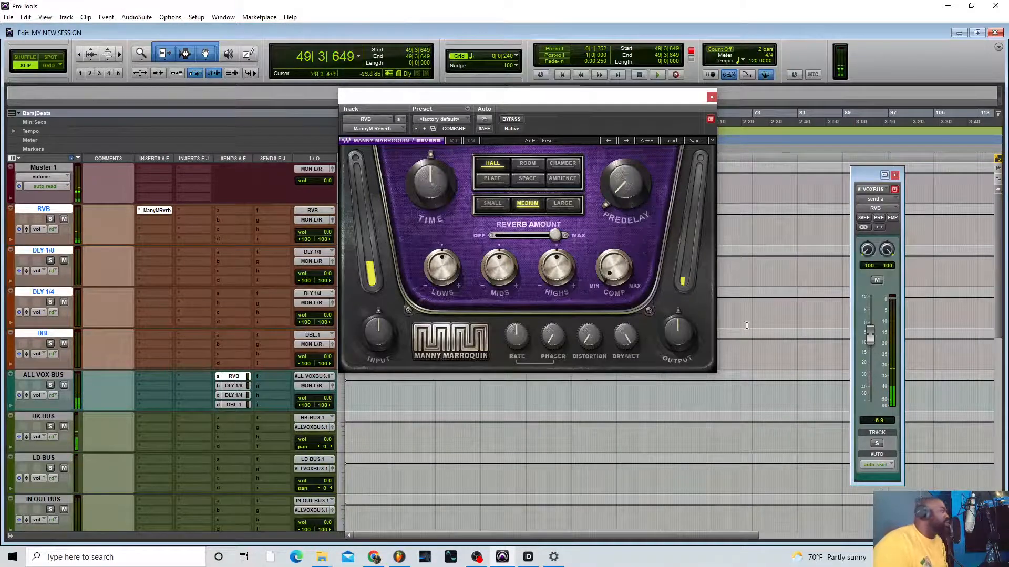
{"action": "left_click_drag", "start_coordinate": [869, 337], "coordinate": [868, 446]}
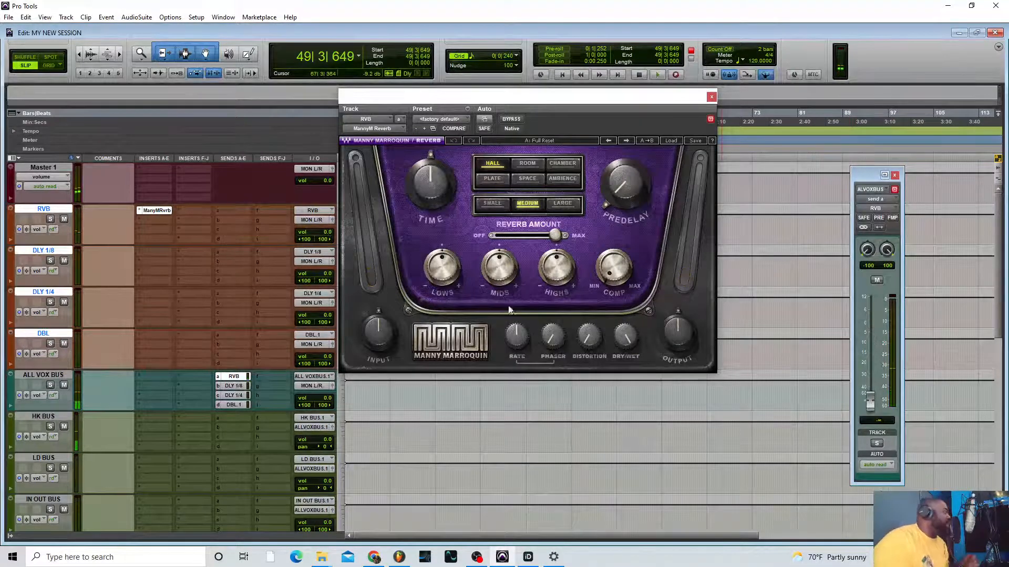
Close the MannyM Reverb plug-in window and the track color palette
{"action": "left_click", "coordinate": [711, 96]}
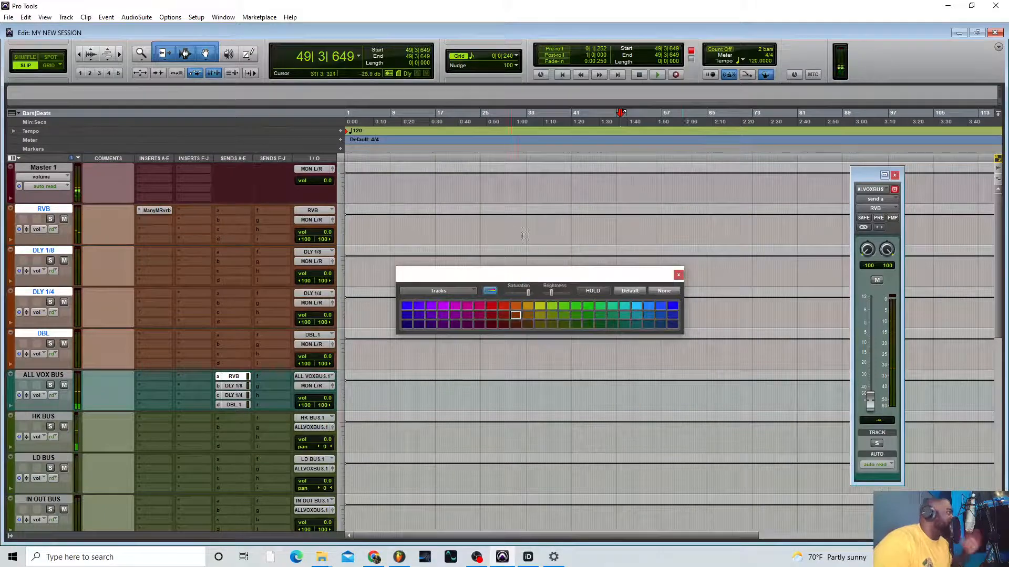
{"action": "scroll", "coordinate": [656, 256], "scroll_direction": "down", "scroll_amount": 2}
{"action": "left_click", "coordinate": [678, 275]}
{"action": "scroll", "coordinate": [516, 285], "scroll_direction": "down", "scroll_amount": 8}
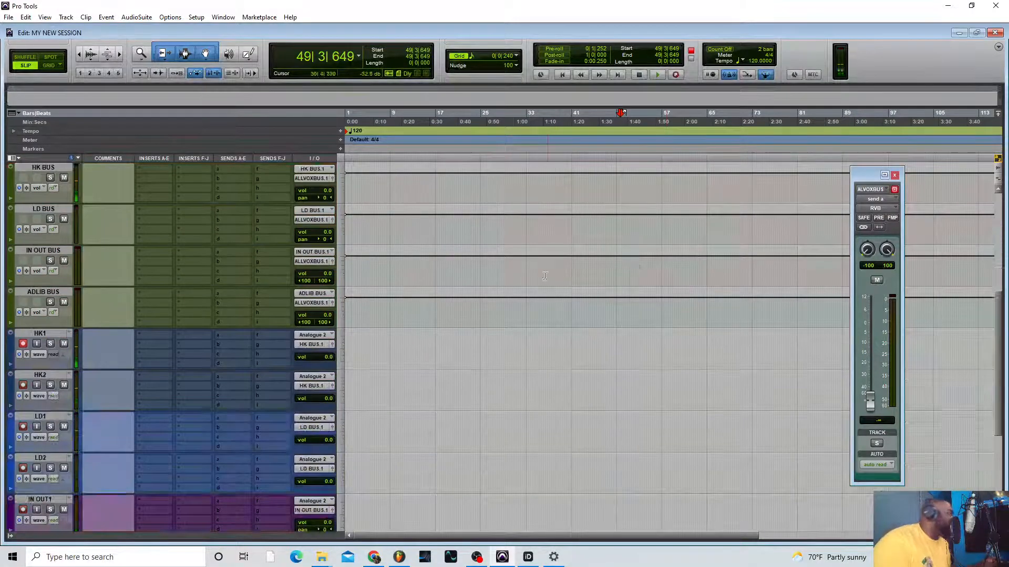
{"action": "scroll", "coordinate": [512, 285], "scroll_direction": "up", "scroll_amount": 1}
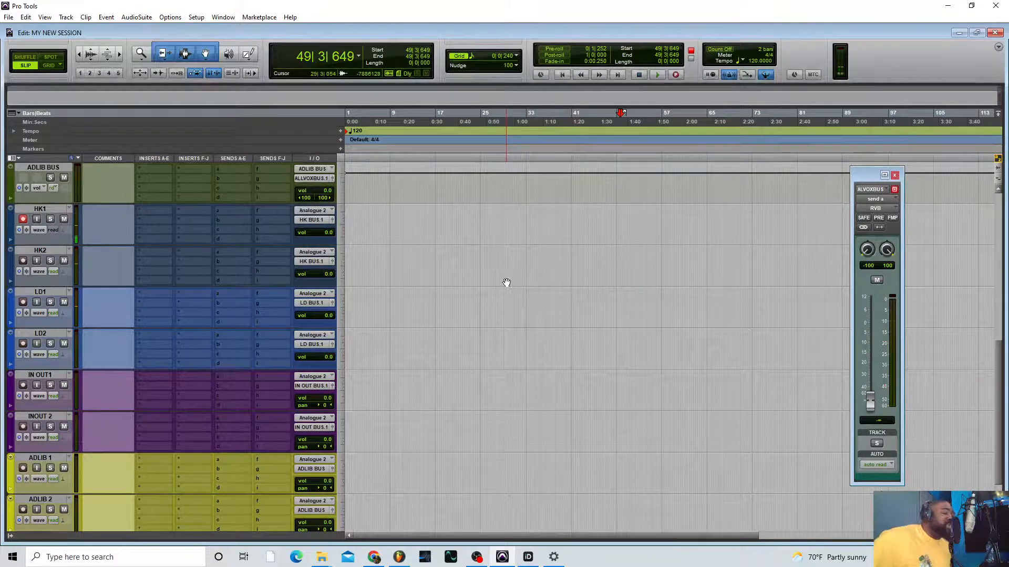
{"action": "key", "text": "shift+r"}
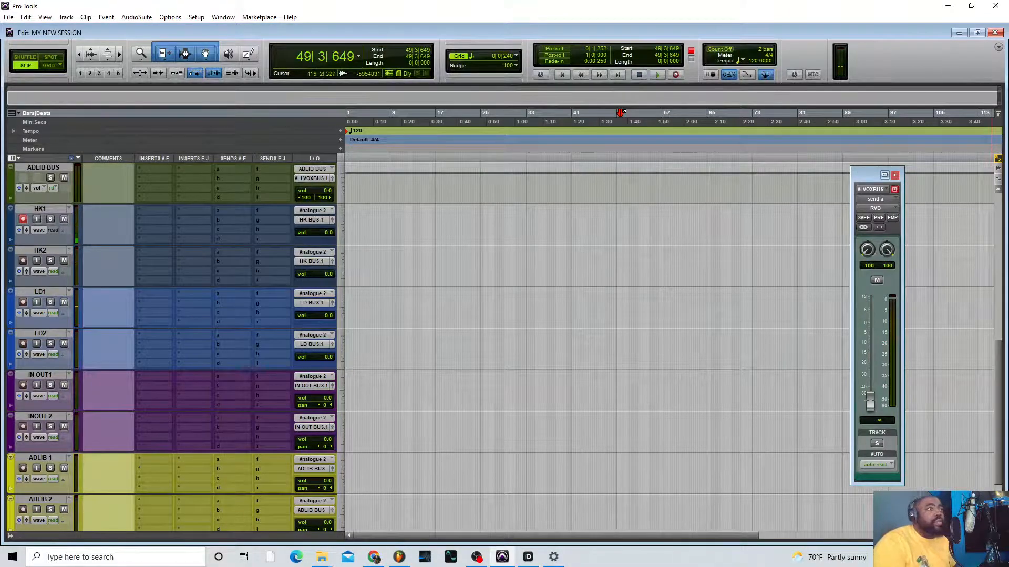
{"action": "key", "text": "alt+Tab"}
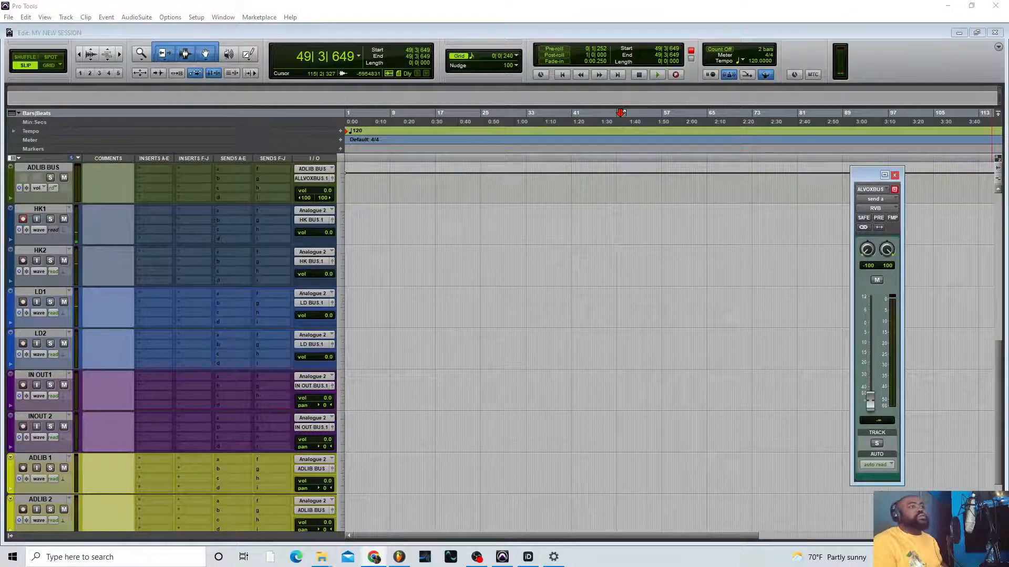